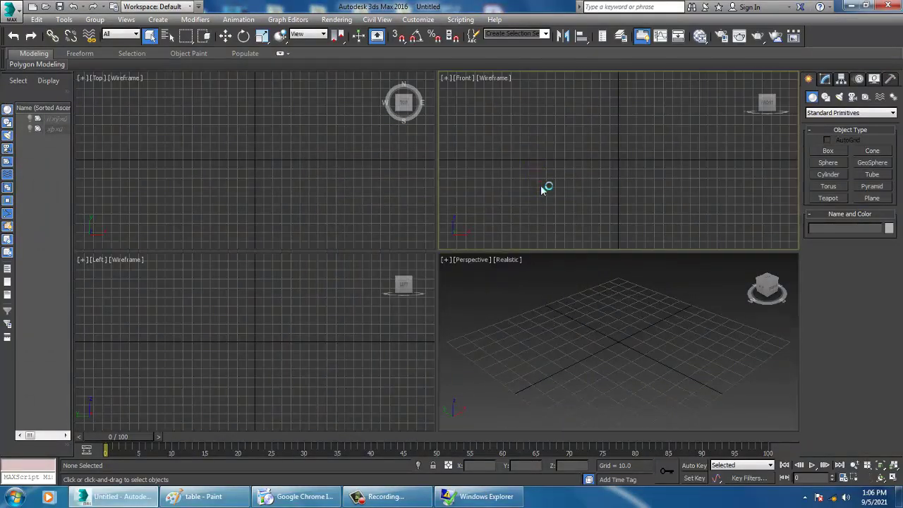
Open the reference image table.png from the September 2021 folder on drive D in the image file viewer
click(337, 19)
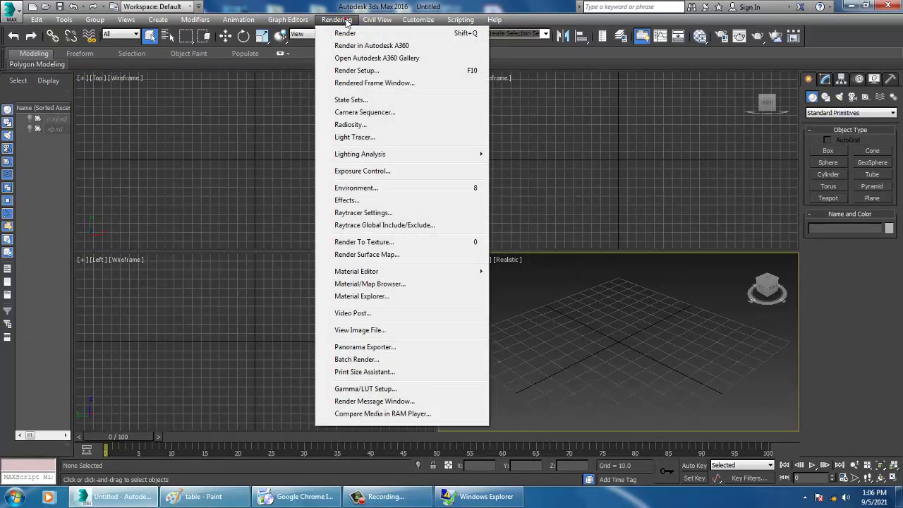
click(386, 328)
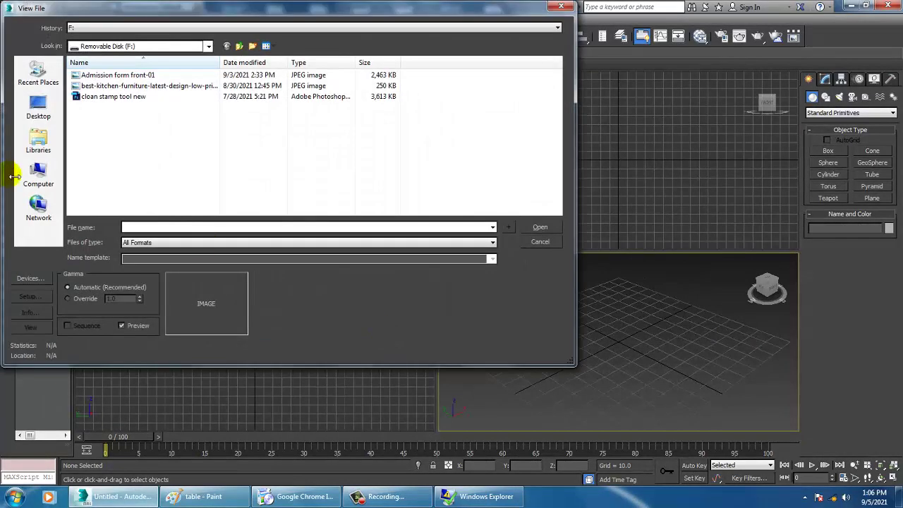
click(39, 180)
double_click(257, 90)
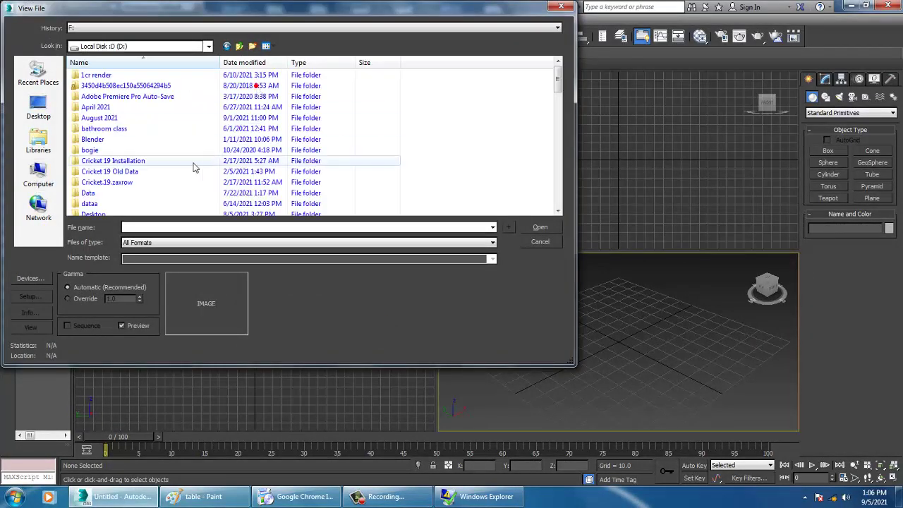
scroll(142, 158, down, 10)
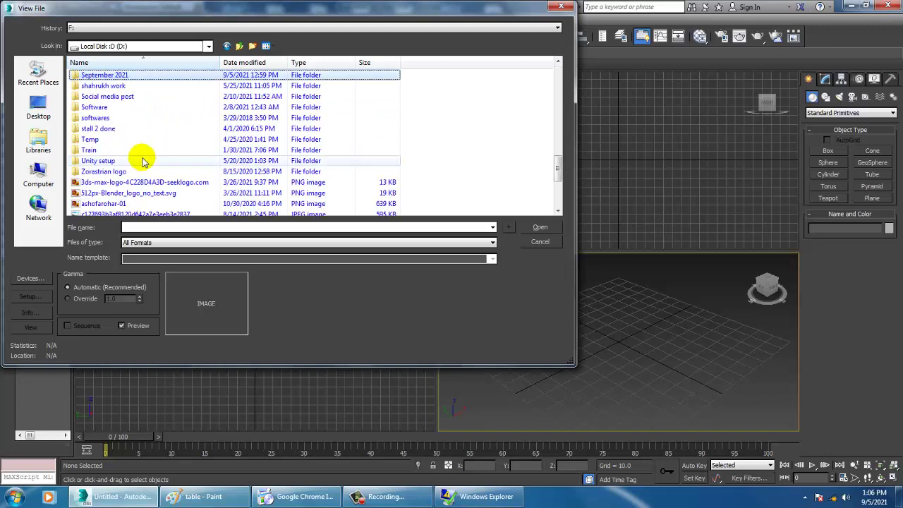
double_click(98, 74)
double_click(328, 99)
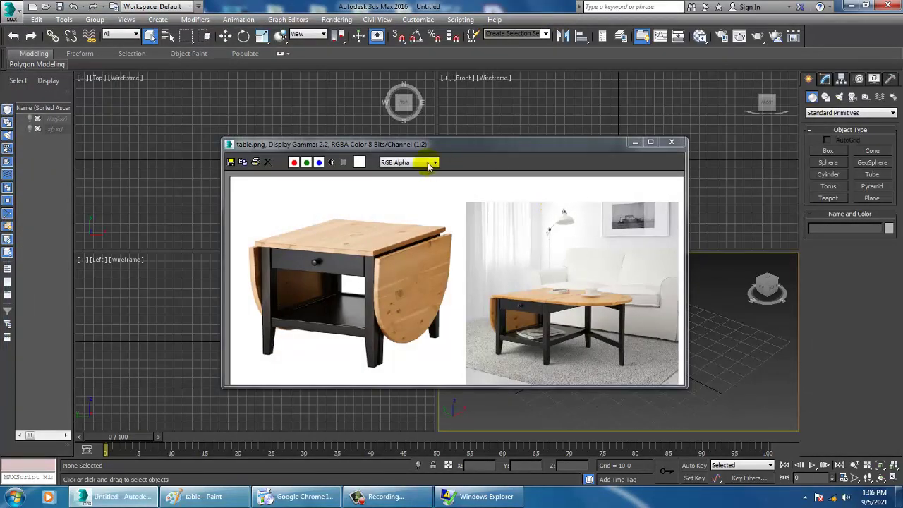
Move the reference image window to the upper-left area and make it narrower so the perspective view stays clear
drag(462, 148, 263, 69)
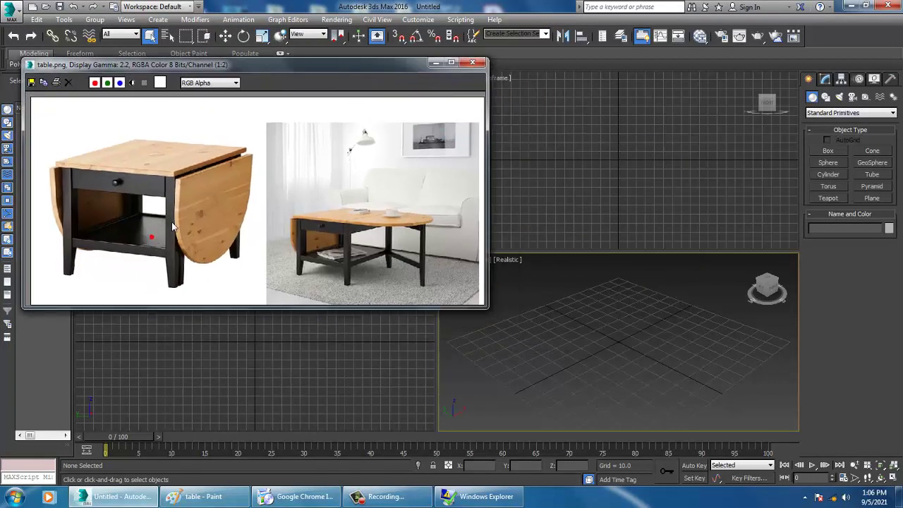
scroll(170, 224, up, 1)
scroll(170, 225, down, 1)
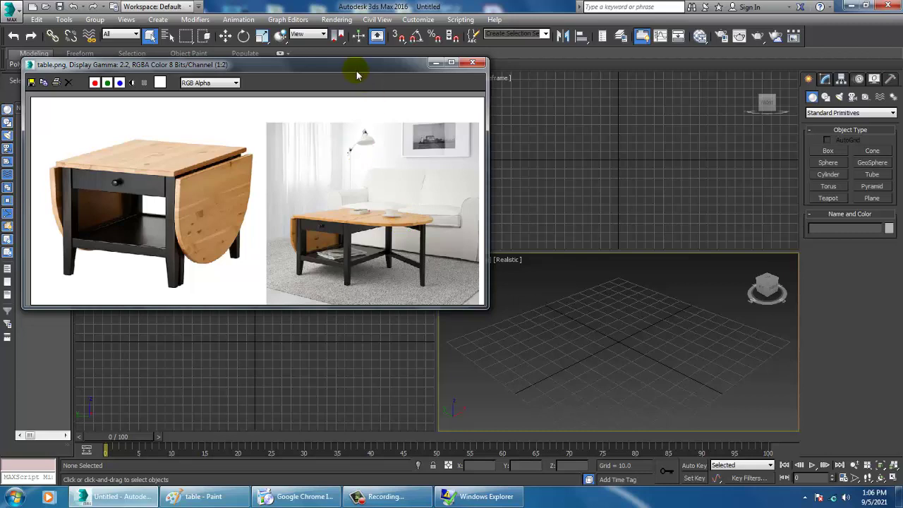
drag(357, 69, 312, 63)
click(598, 333)
scroll(600, 331, down, 3)
middle_drag(613, 327, 600, 301)
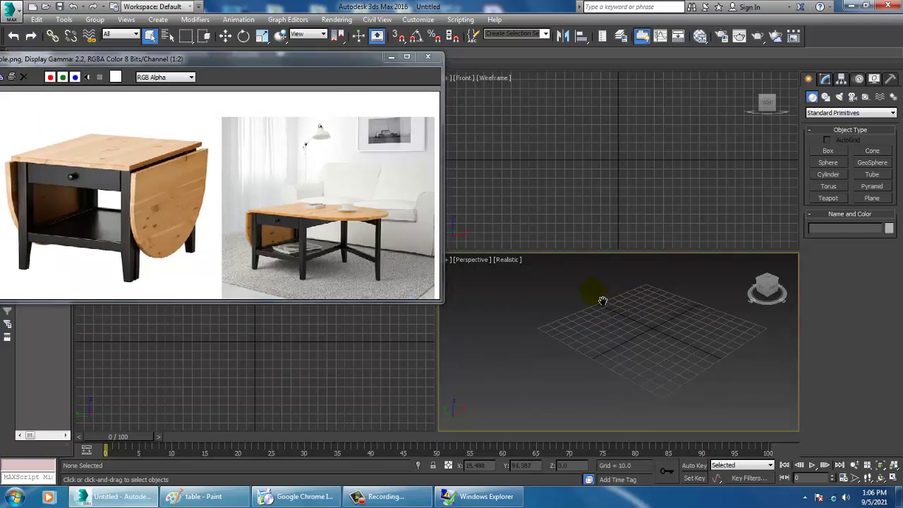
middle_drag(660, 351, 629, 339)
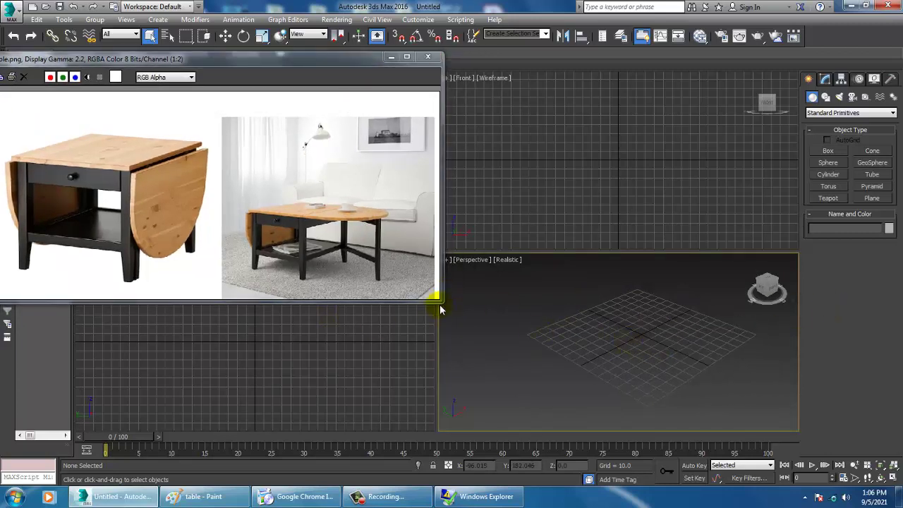
drag(440, 309, 372, 329)
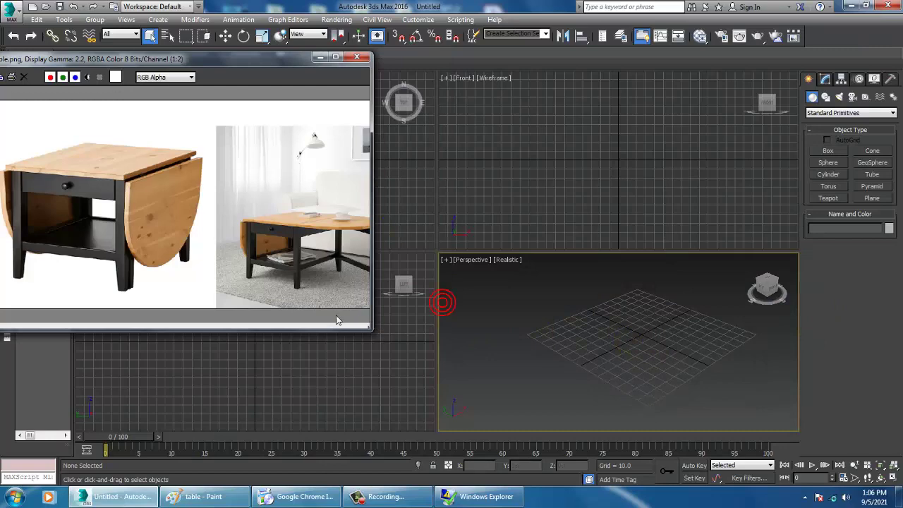
Create a large ground plane covering the grid in the perspective view
click(875, 200)
middle_drag(607, 391, 587, 388)
key(alt+w)
scroll(574, 359, down, 3)
middle_drag(540, 322, 570, 331)
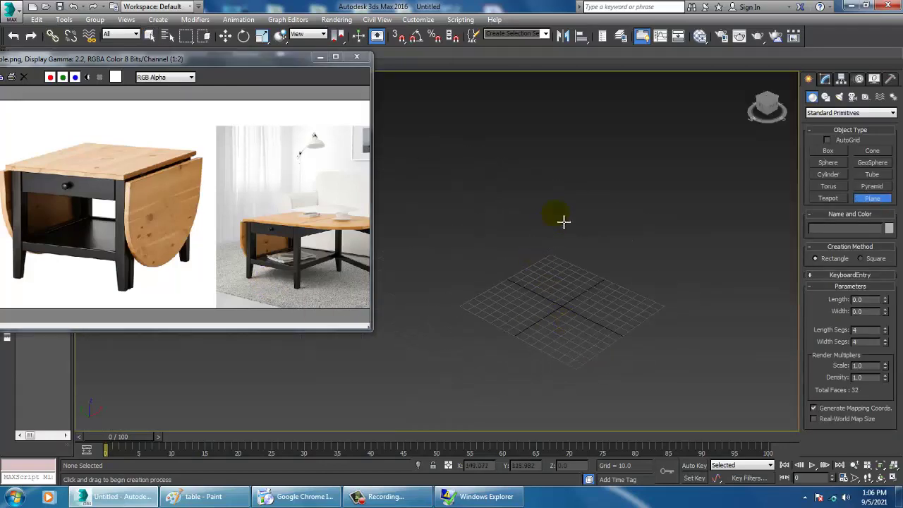
drag(564, 221, 566, 381)
key(w)
key(alt+w)
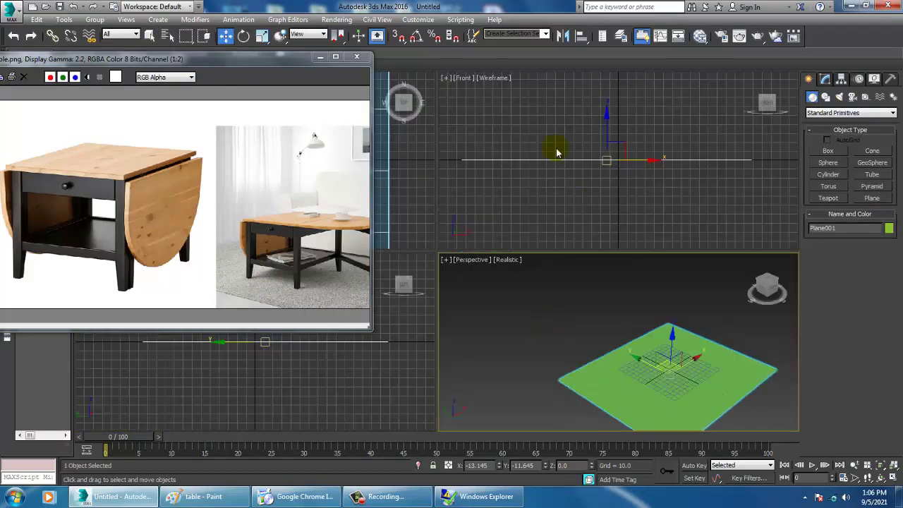
Draw a box about 71 long and 92.5 wide over the plane in the top view for the table body
middle_click(418, 181)
key(alt+w)
middle_drag(419, 181, 562, 181)
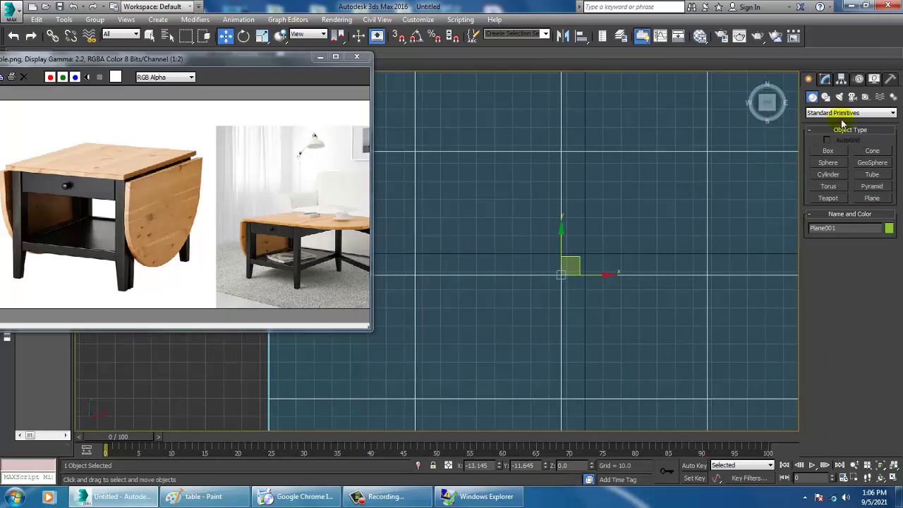
click(830, 150)
drag(461, 165, 628, 292)
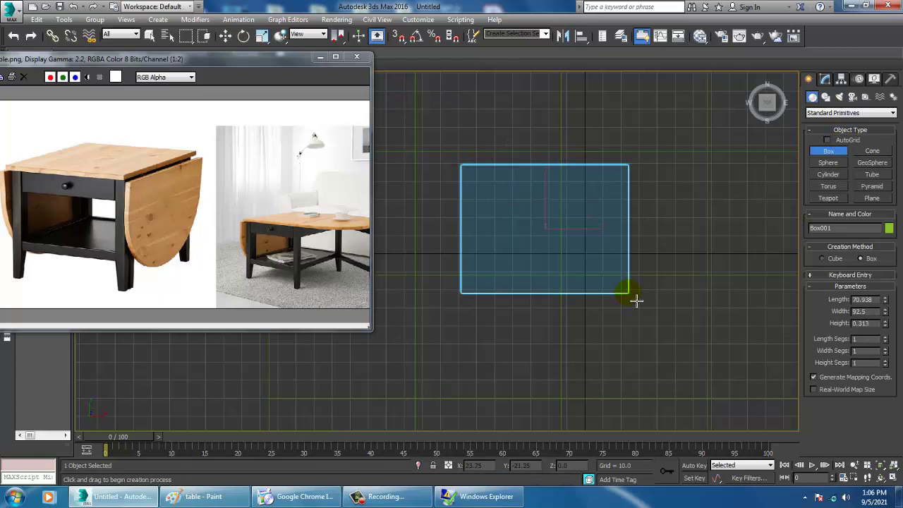
key(alt+w)
middle_click(629, 264)
key(alt+w)
alt+middle_drag(629, 263, 645, 304)
Raise the box above the ground plane to a Z position of about 81.8
key(w)
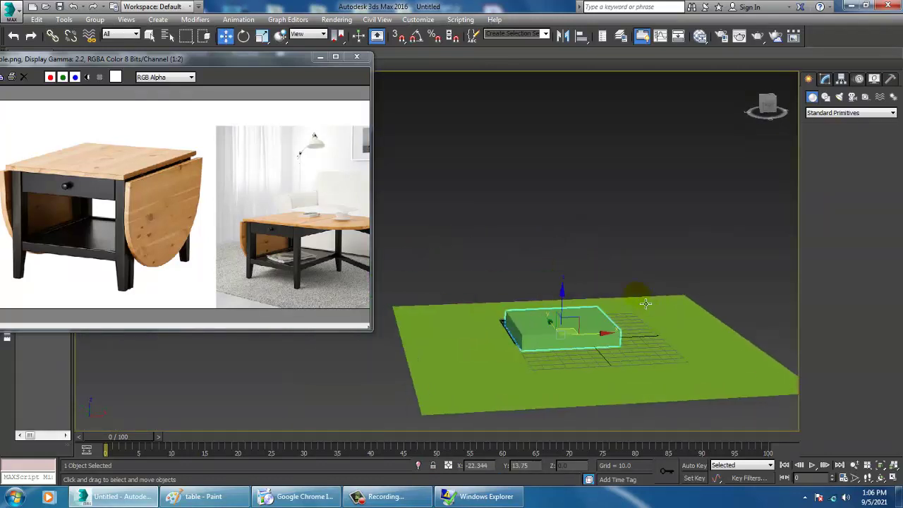
scroll(591, 284, up, 2)
alt+middle_drag(511, 302, 573, 319)
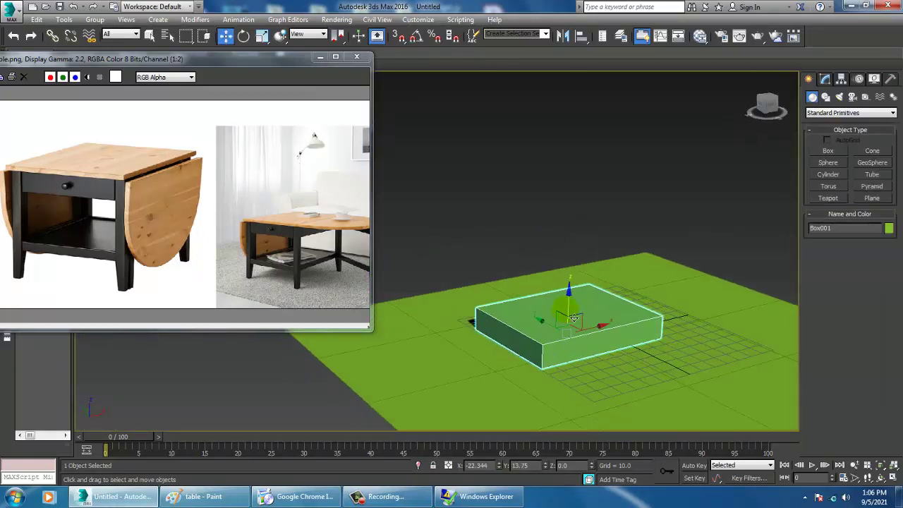
drag(571, 301, 574, 170)
scroll(662, 222, up, 2)
alt+middle_drag(670, 225, 610, 213)
Enlarge the reference image to 1:1 and centre it on the photo of the table with one leaf raised
key(r)
scroll(319, 247, up, 1)
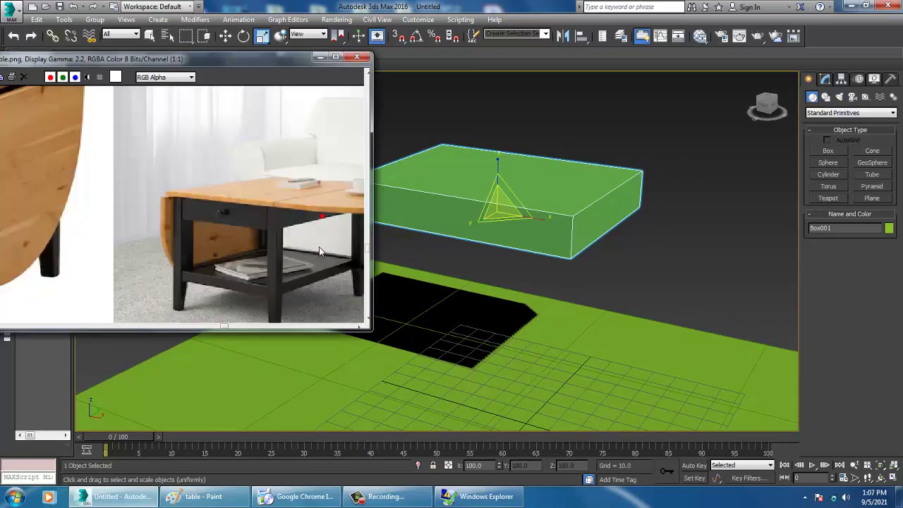
middle_drag(319, 247, 220, 206)
Convert the box to an Editable Poly and enter edge editing in the top view
alt+middle_drag(667, 215, 676, 232)
key(w)
right_click(631, 182)
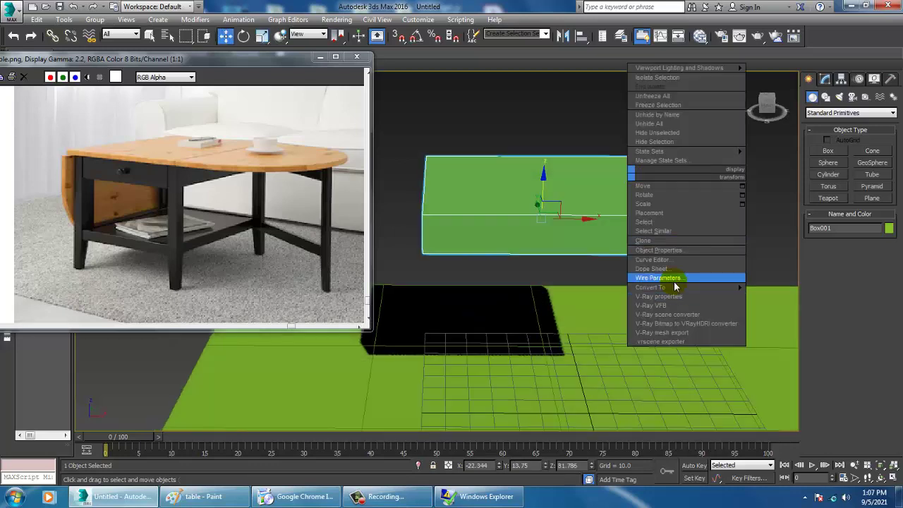
click(812, 288)
key(alt+w)
middle_click(405, 191)
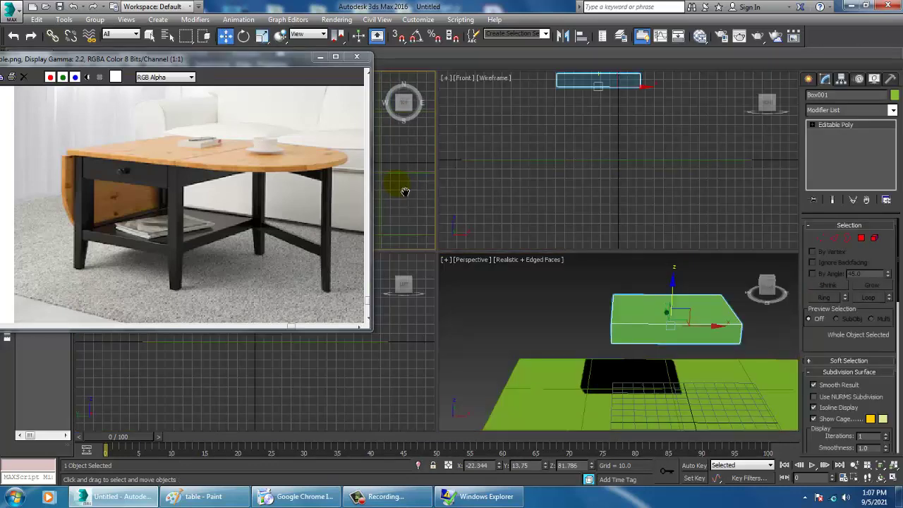
key(alt+w)
middle_drag(416, 185, 506, 175)
middle_drag(611, 203, 575, 205)
click(836, 239)
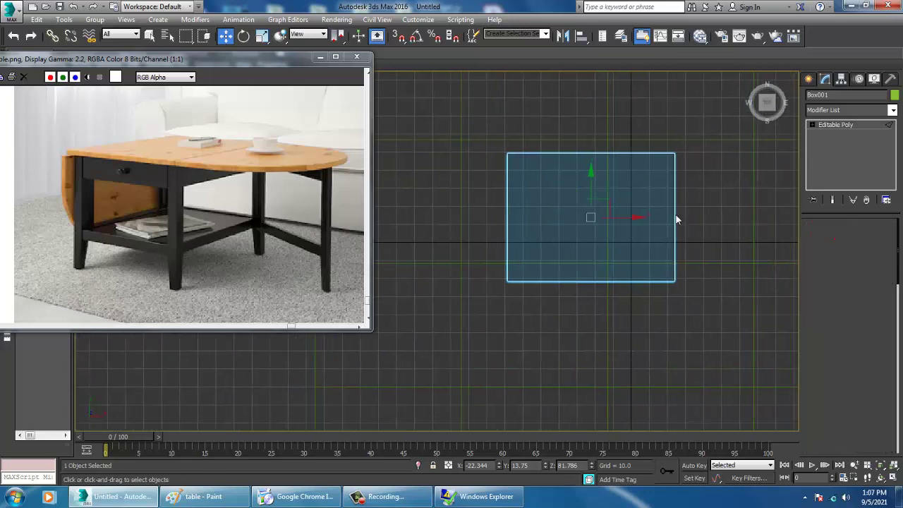
drag(566, 111, 626, 353)
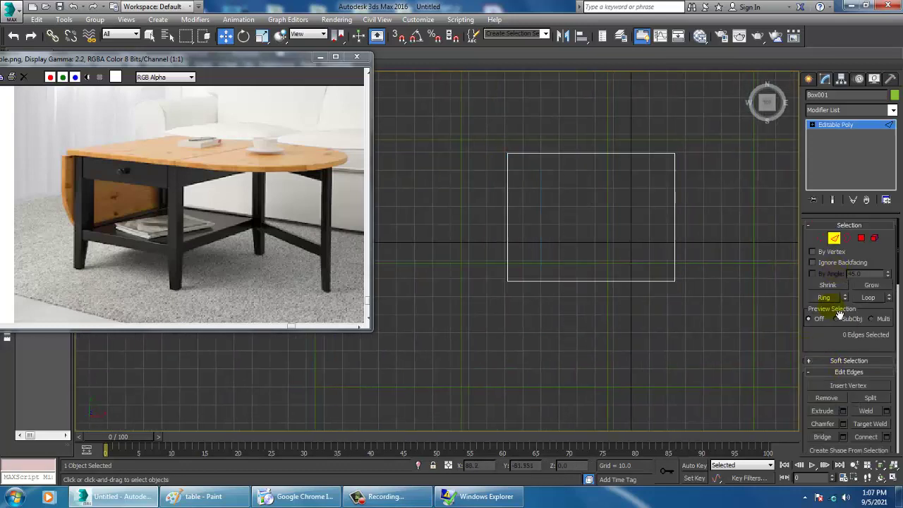
click(886, 438)
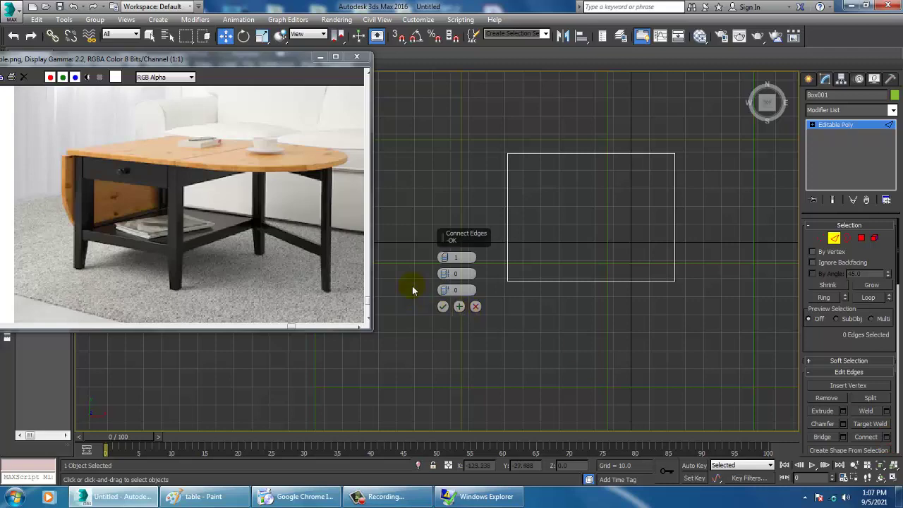
key(alt+w)
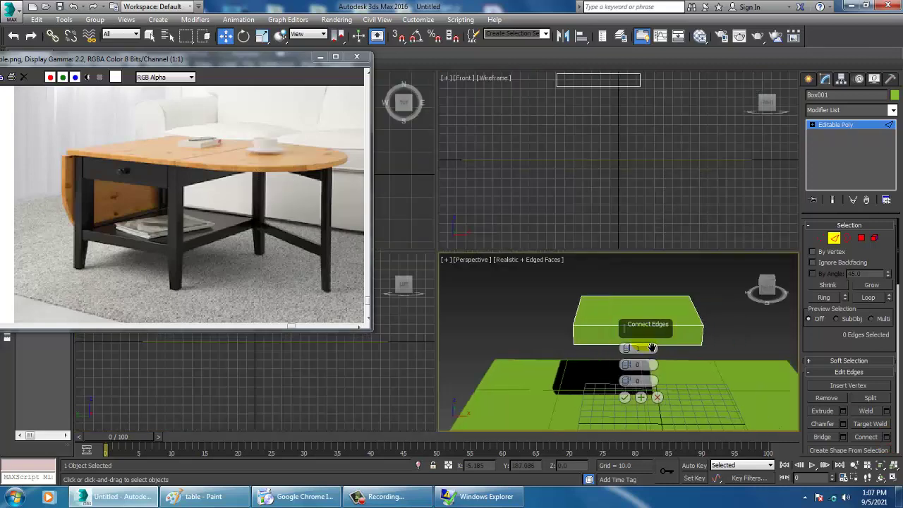
click(657, 397)
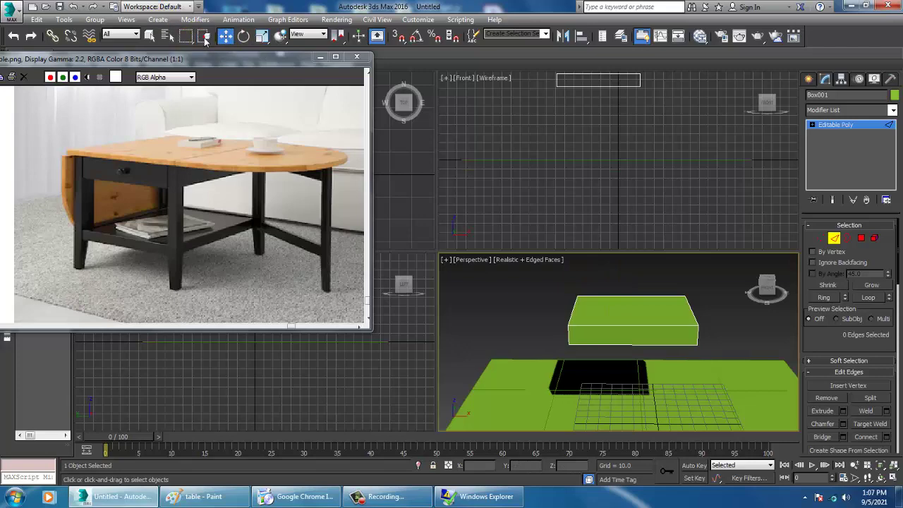
Connect the box's four lengthwise edges with 2 segments and a pinch of 73
drag(663, 416, 665, 416)
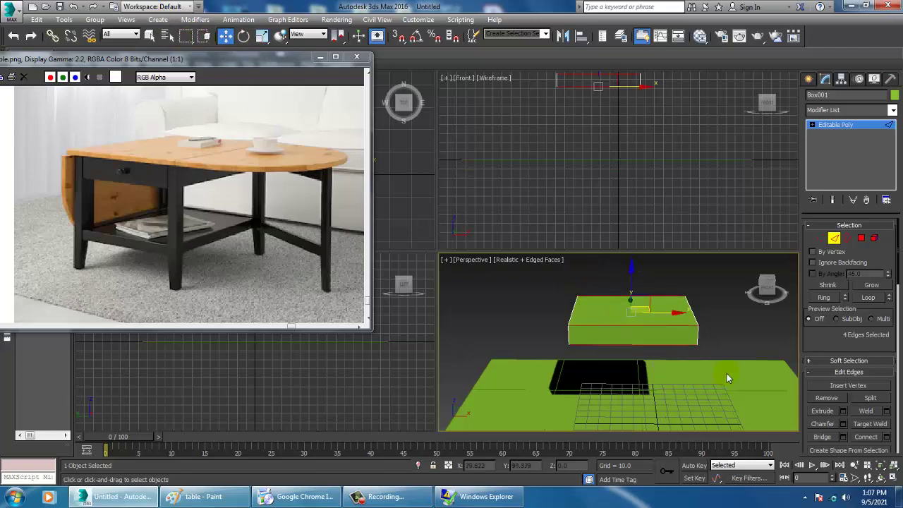
right_click(400, 185)
key(alt+w)
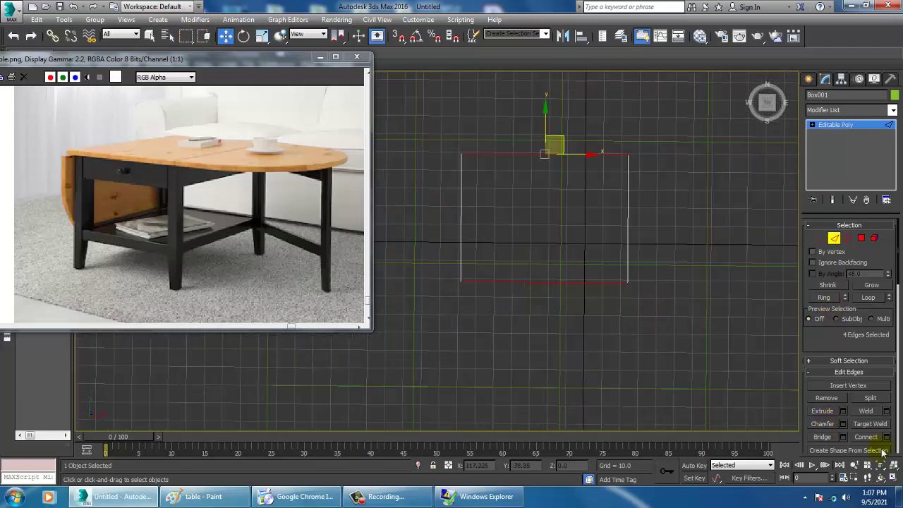
click(887, 438)
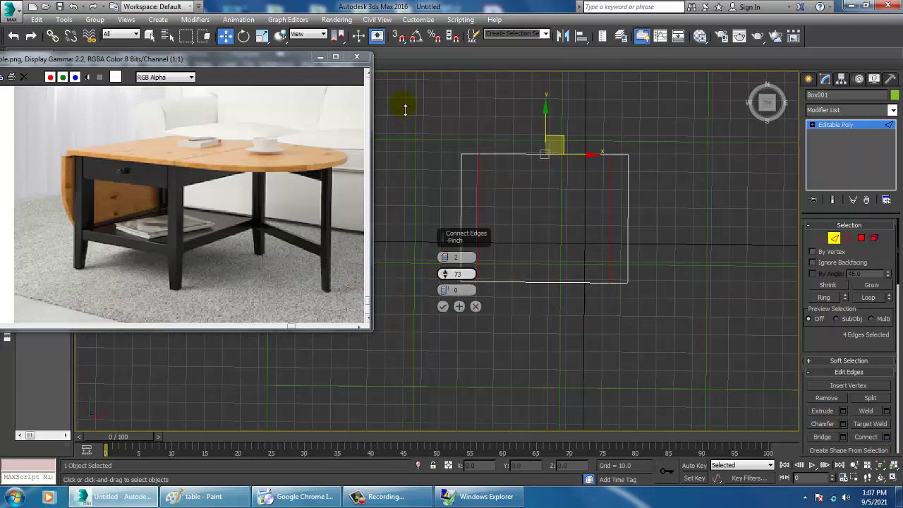
click(442, 306)
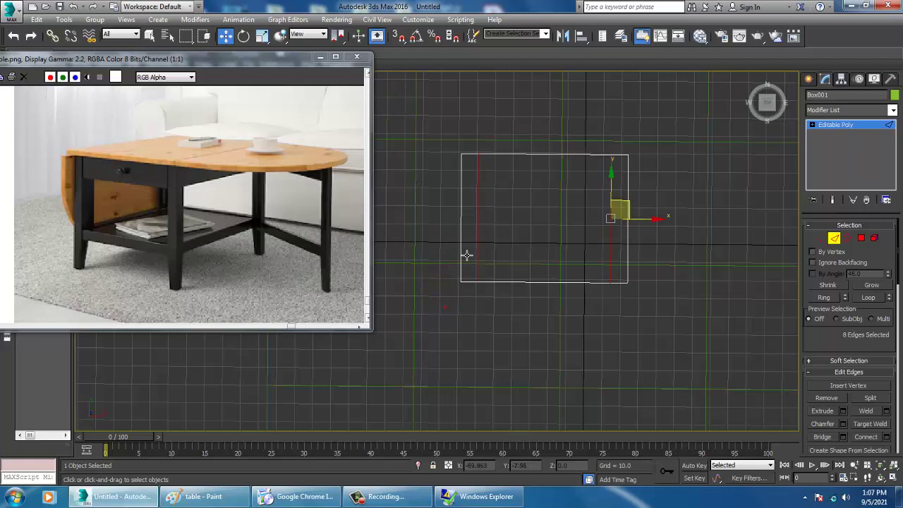
Connect the crosswise edges of the box with 2 segments and a pinch of 69
click(887, 438)
drag(445, 276, 453, 283)
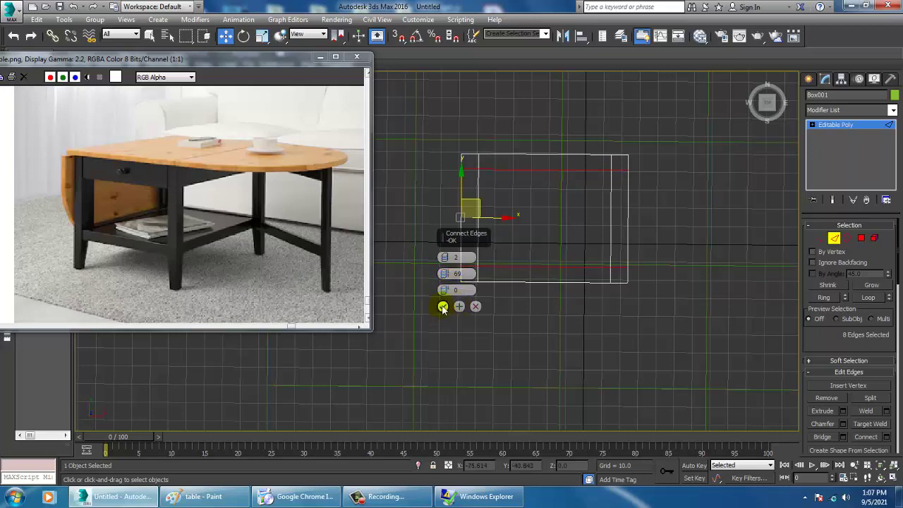
click(443, 306)
Leave edge editing and lower the box to a Z position of about 65.8
alt+middle_drag(647, 331, 618, 227)
click(849, 153)
scroll(522, 204, up, 4)
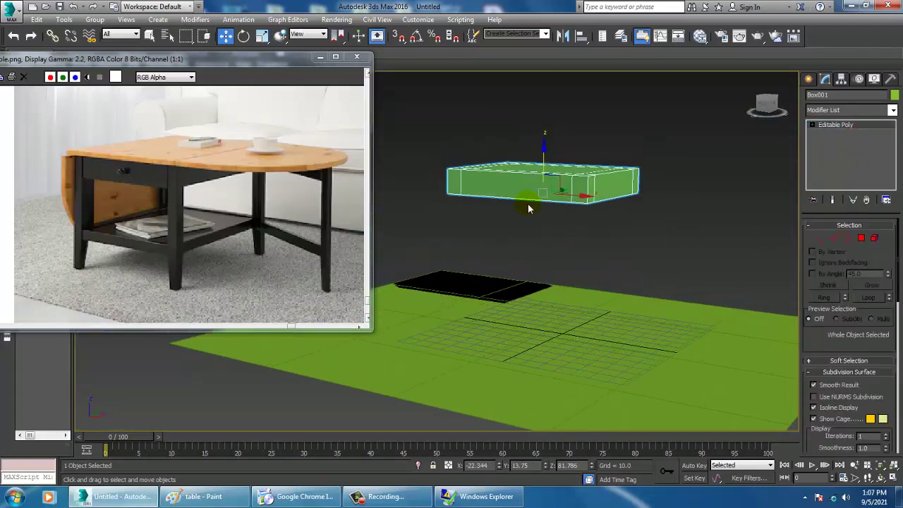
alt+middle_drag(565, 157, 852, 244)
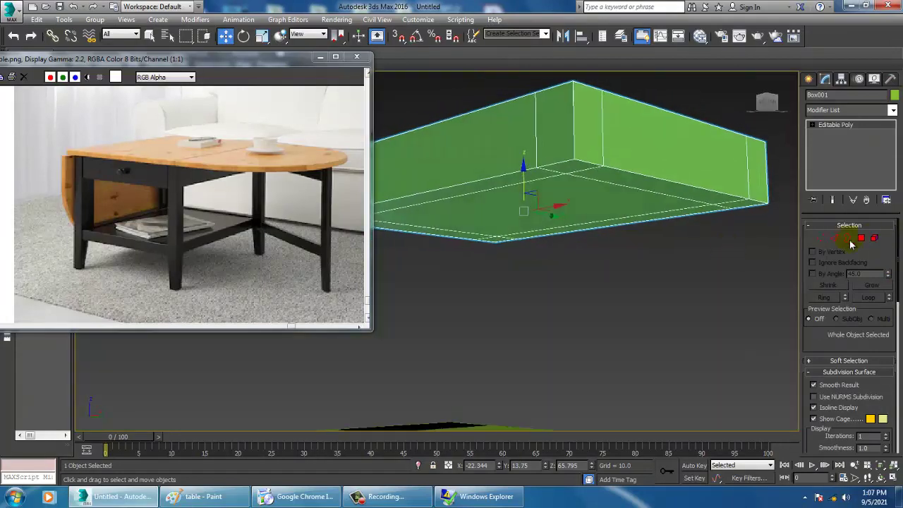
Select the four corner polygons on the box's underside and extrude them by about 65.5 to form the legs
click(860, 239)
click(568, 172)
ctrl+click(752, 202)
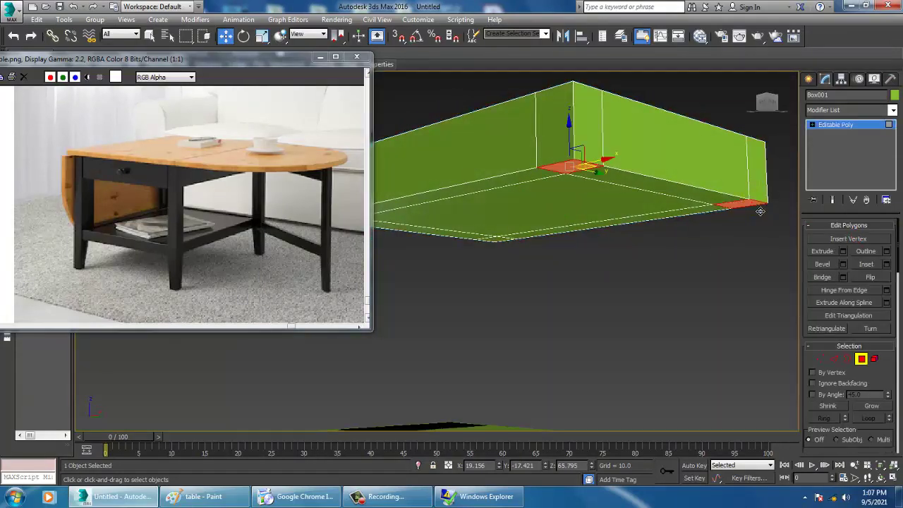
middle_drag(526, 214, 584, 182)
ctrl+click(550, 210)
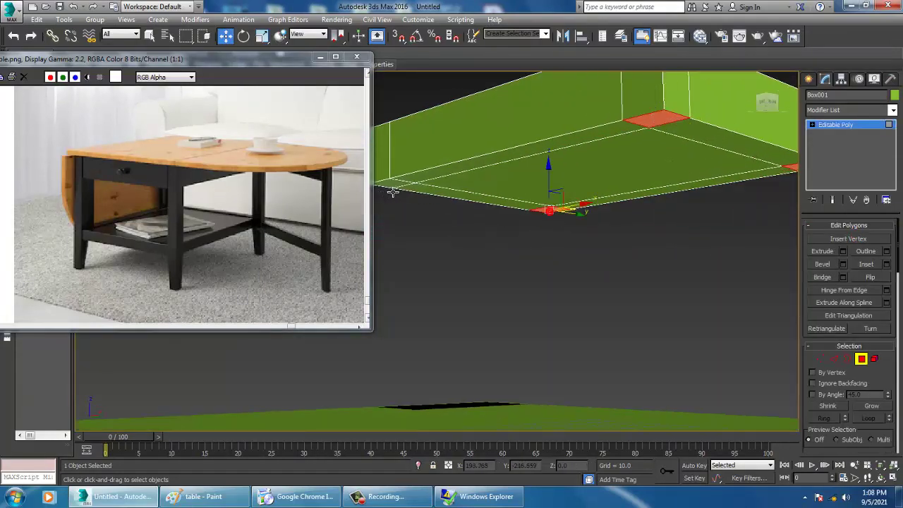
click(843, 251)
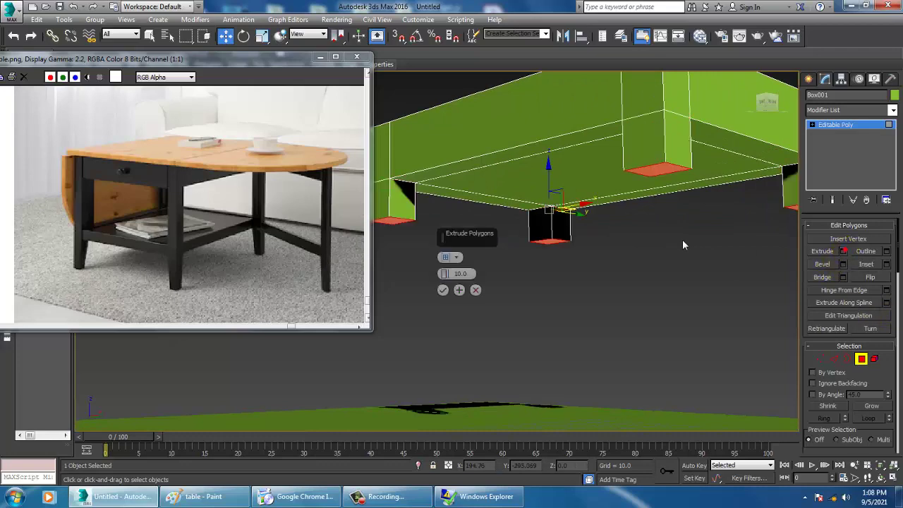
middle_drag(504, 261, 536, 233)
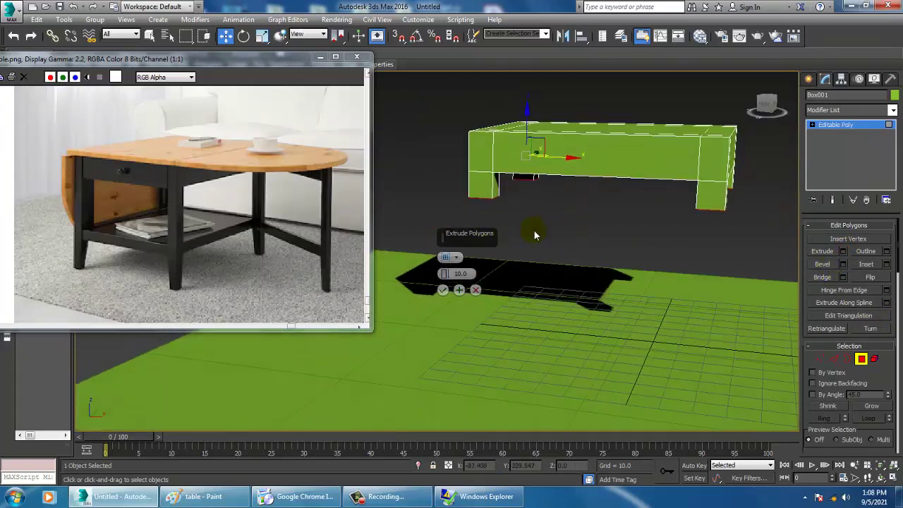
drag(446, 273, 413, 39)
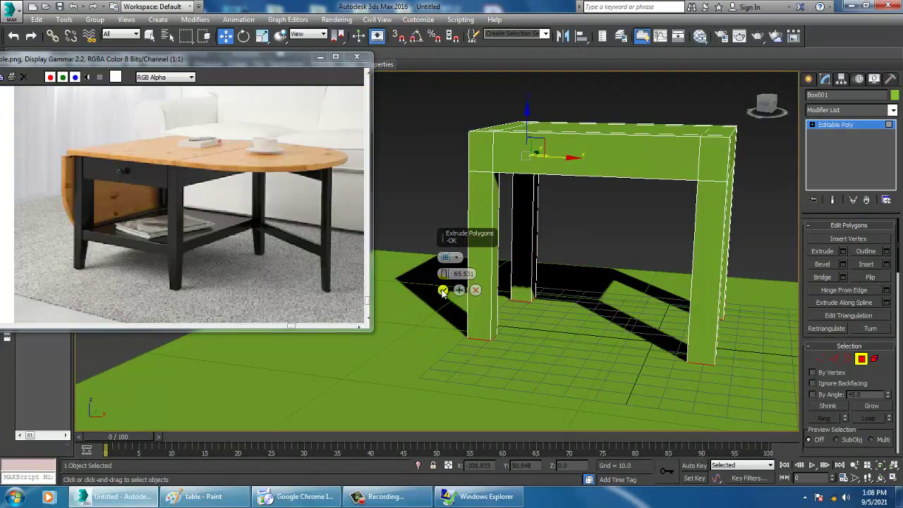
click(442, 292)
Taper the first table legs by scaling down the vertices at their feet, and leave vertex editing
key(alt+w)
key(alt+w)
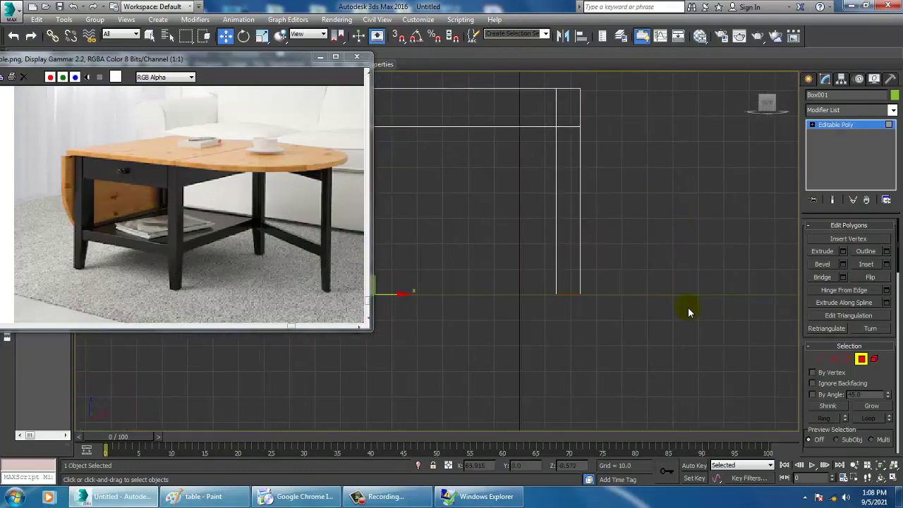
key(1)
middle_drag(677, 350, 567, 319)
key(alt+w)
key(alt+w)
scroll(570, 318, down, 1)
drag(538, 350, 537, 356)
key(r)
drag(542, 239, 641, 298)
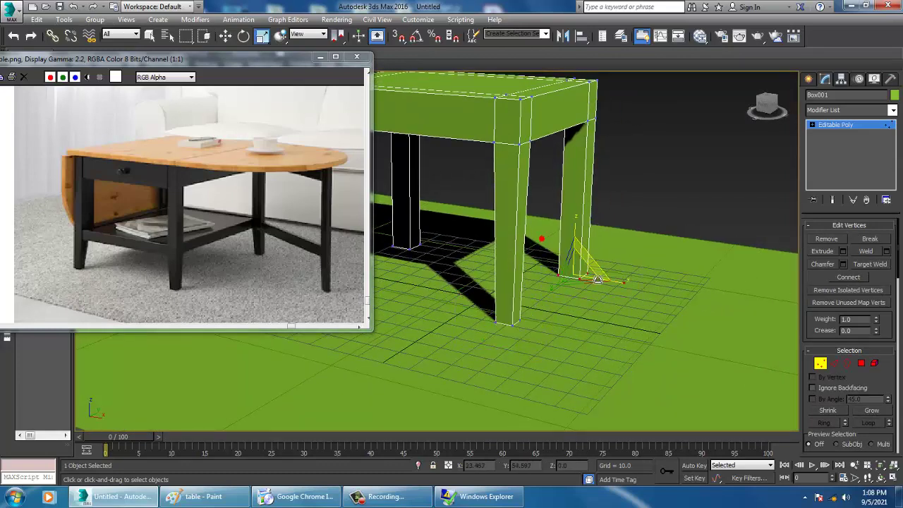
drag(582, 272, 600, 292)
click(845, 125)
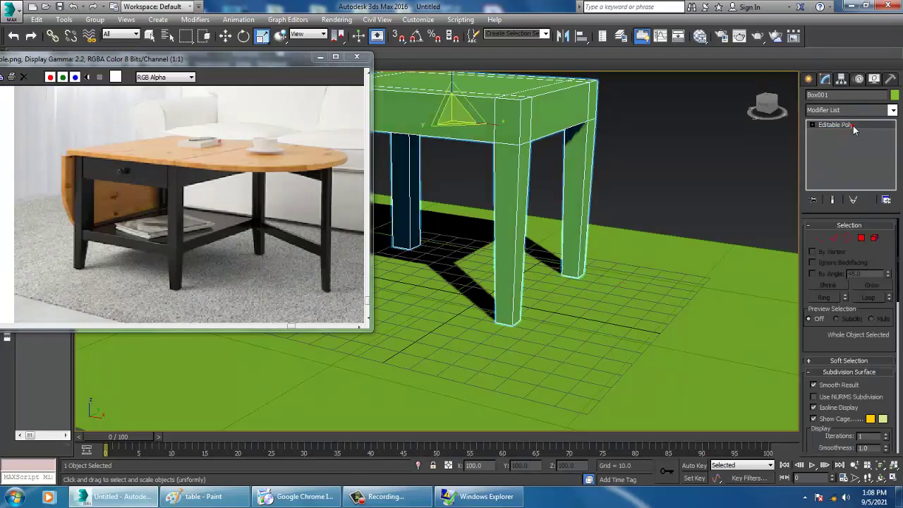
Give all objects in the scene, the ground plane and the table, a grey object color and clear the selection
key(ctrl+a)
click(893, 96)
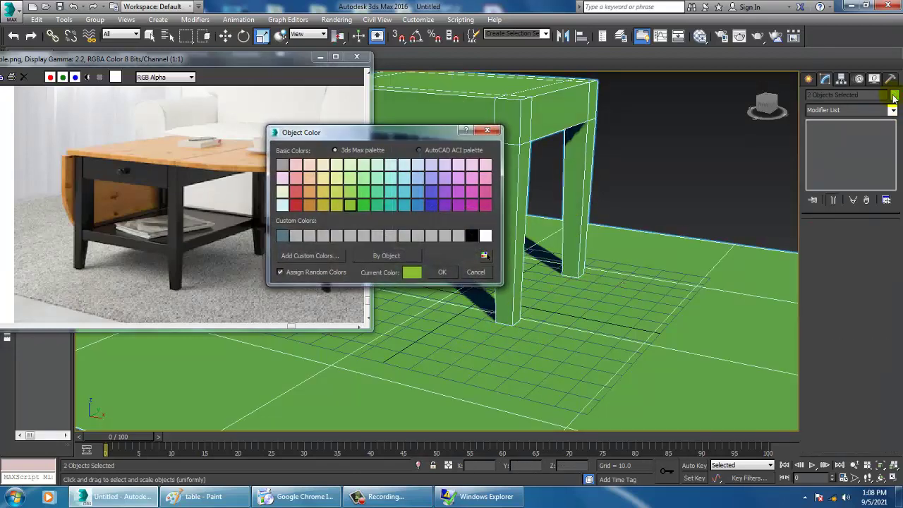
click(446, 274)
alt+middle_drag(600, 233, 652, 207)
click(696, 113)
Select the table and taper its remaining legs by scaling down their foot vertices, finishing with vertex editing off
click(637, 134)
middle_drag(547, 177, 520, 207)
key(1)
drag(493, 210, 613, 305)
alt+middle_drag(543, 254, 567, 242)
mouse_move(558, 276)
mouse_down()
mouse_move(572, 296)
mouse_move(565, 290)
mouse_up()
drag(472, 305, 514, 335)
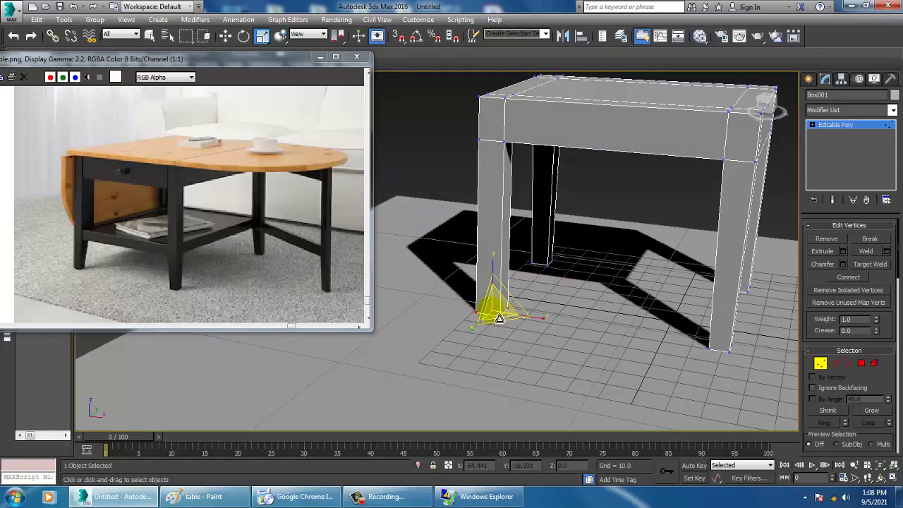
scroll(561, 261, down, 3)
mouse_move(585, 236)
alt+middle_down()
mouse_move(601, 242)
mouse_move(561, 249)
mouse_move(596, 241)
alt+middle_up()
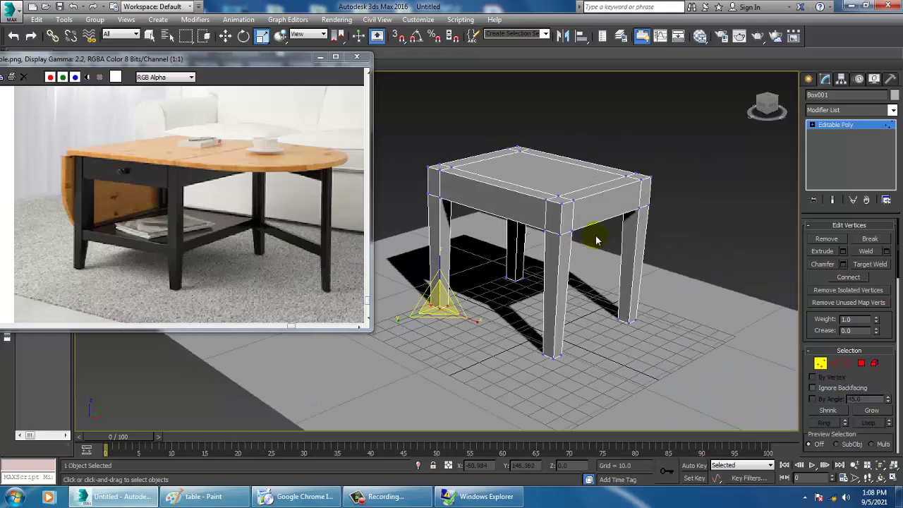
alt+middle_drag(472, 245, 536, 249)
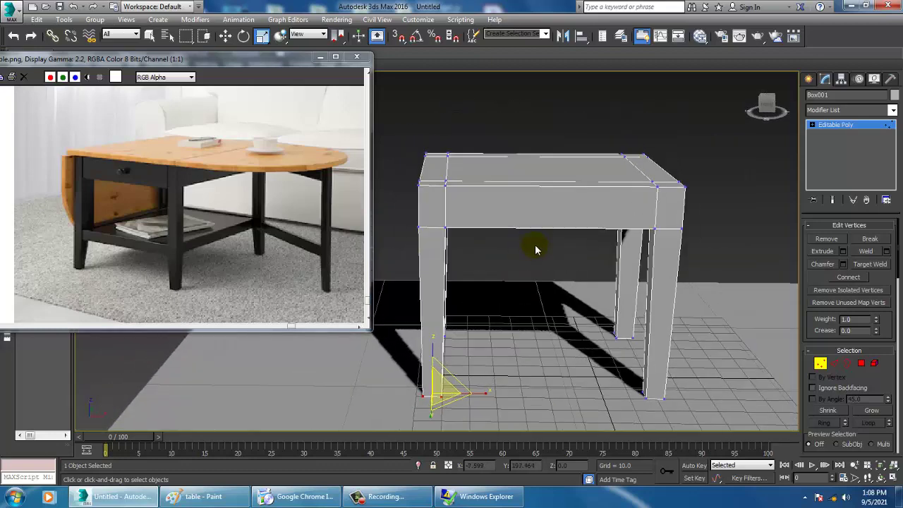
click(849, 126)
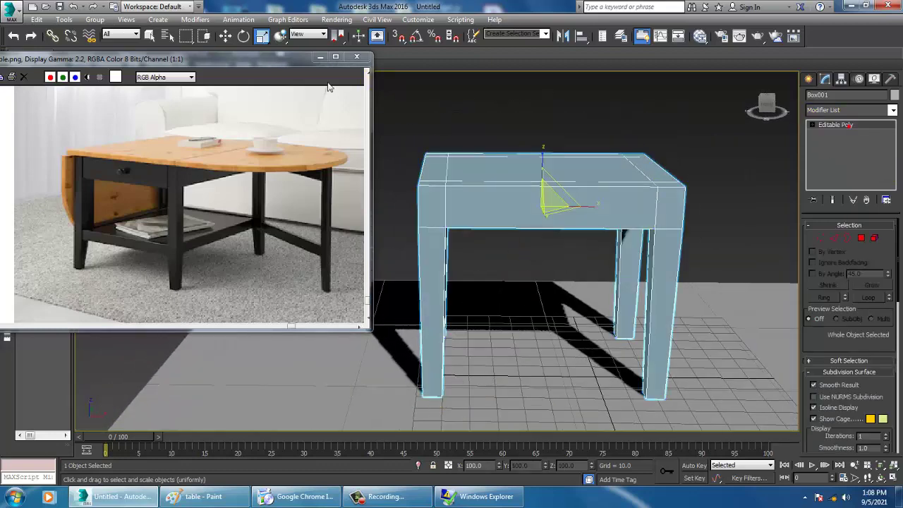
Move the reference image clear of the modeling ribbon, expand the ribbon, and add Swift Loop edge loops beside the legs
drag(206, 69, 215, 103)
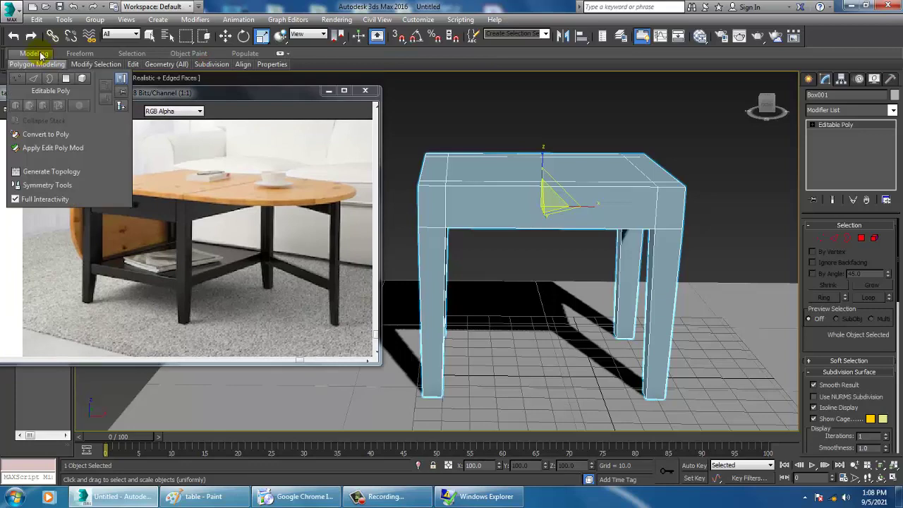
double_click(41, 55)
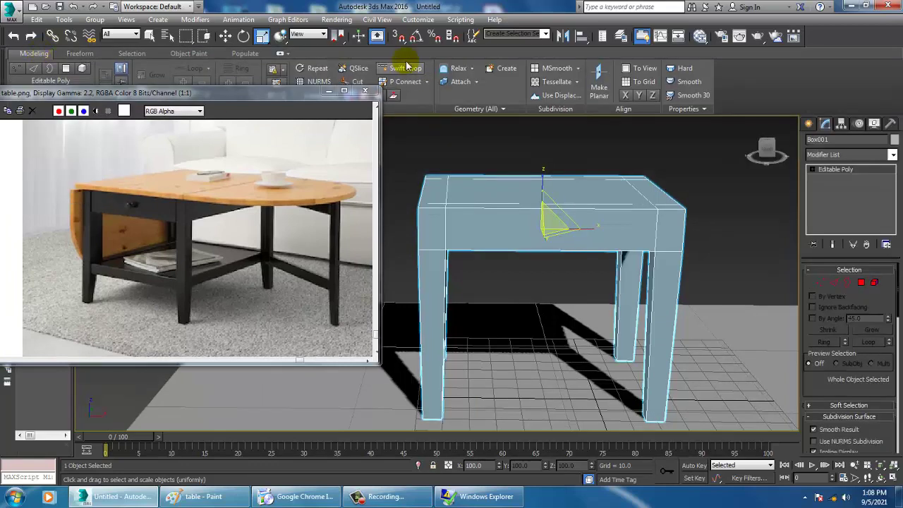
scroll(433, 207, up, 2)
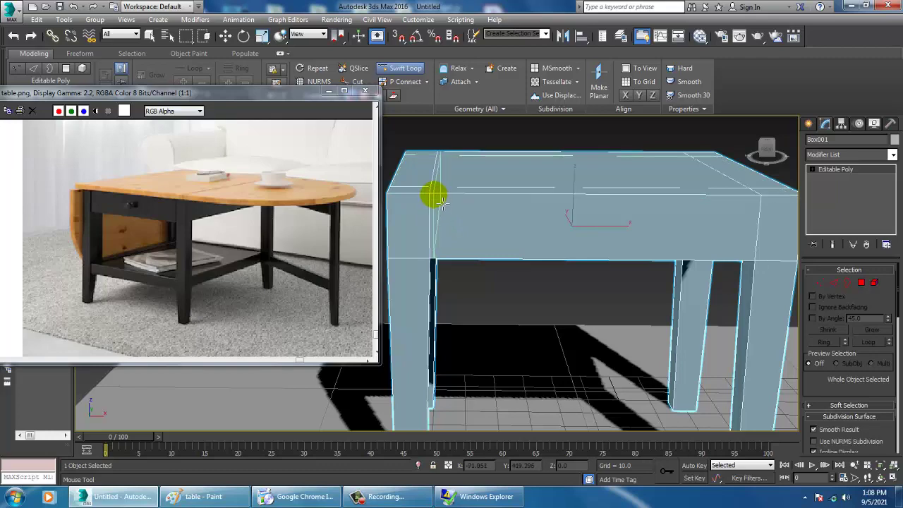
scroll(570, 229, up, 5)
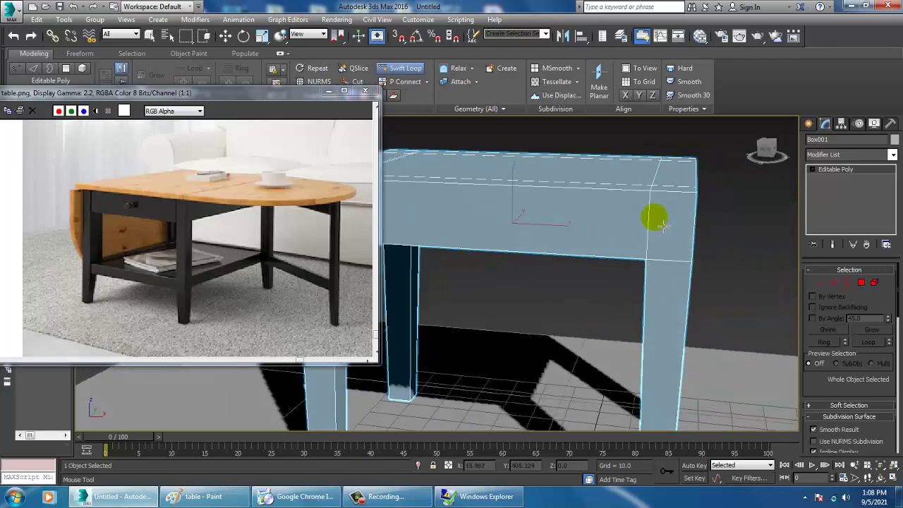
alt+middle_drag(636, 169, 635, 246)
right_click(636, 248)
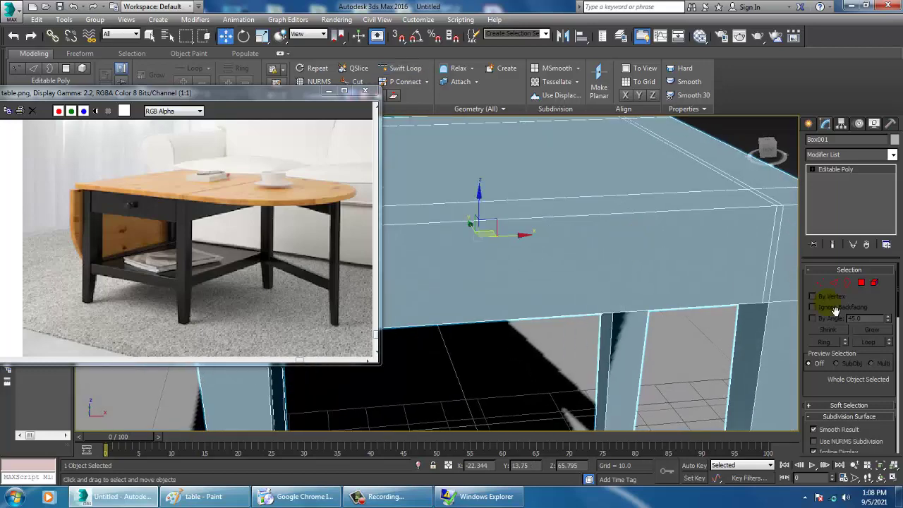
Enter polygon editing and add a second Swift Loop edge loop beside each leg at the ends of the front panel
click(864, 283)
key(4)
click(555, 268)
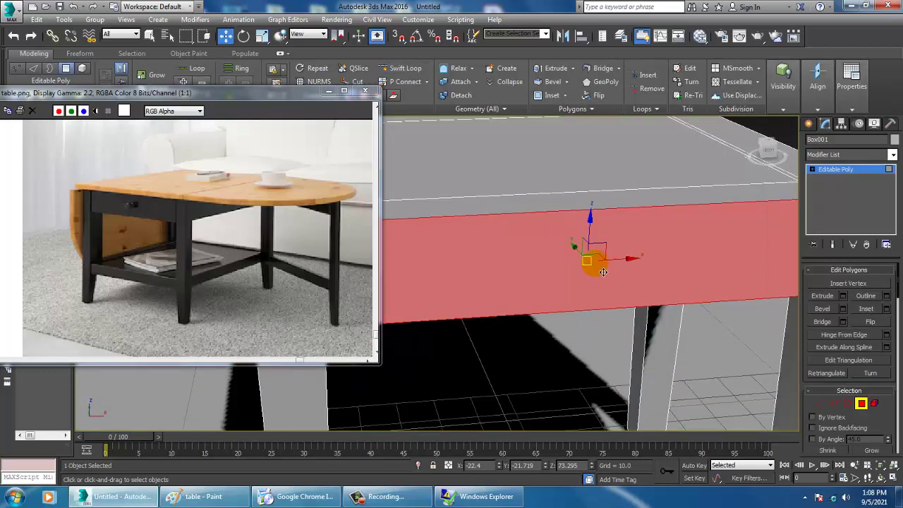
alt+middle_drag(589, 261, 647, 252)
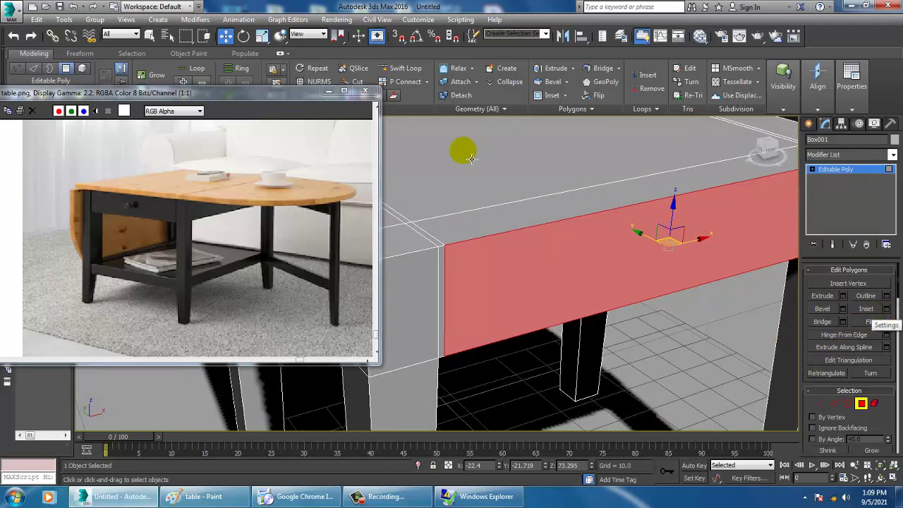
click(403, 69)
middle_drag(540, 268, 524, 225)
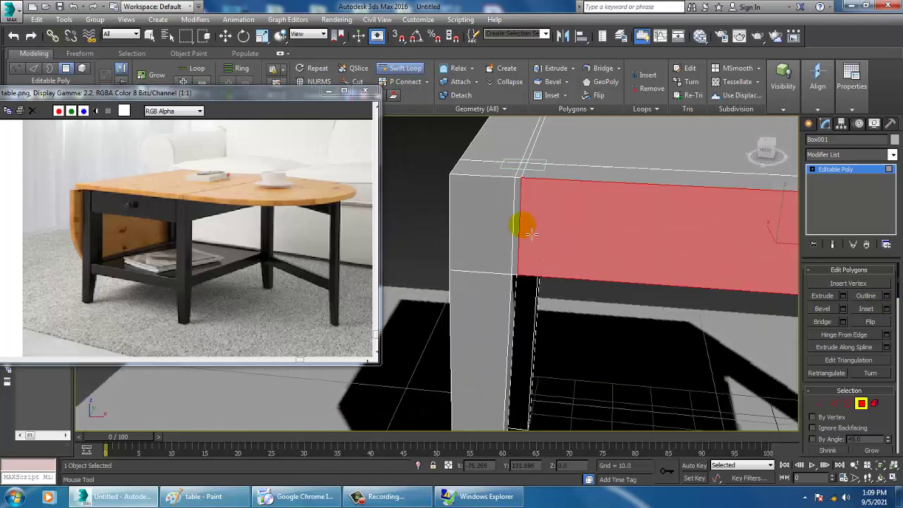
scroll(523, 223, up, 3)
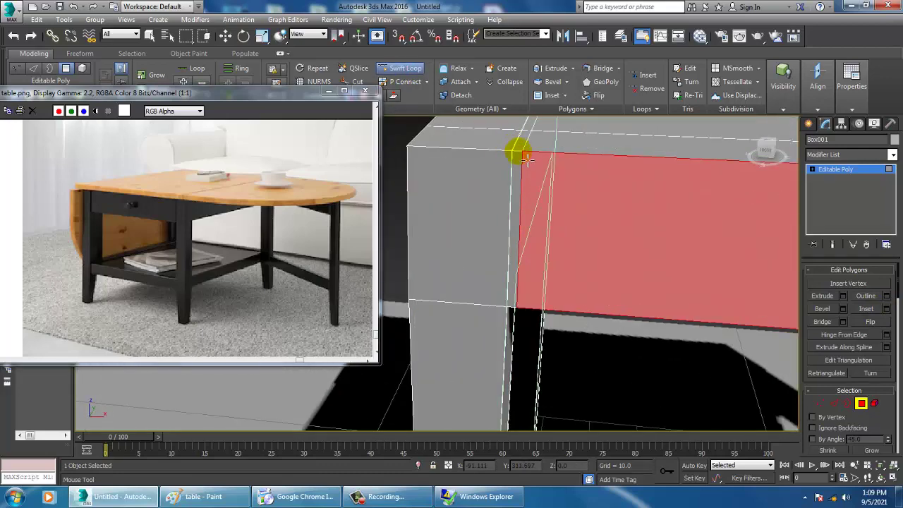
alt+middle_drag(526, 161, 546, 176)
right_click(547, 176)
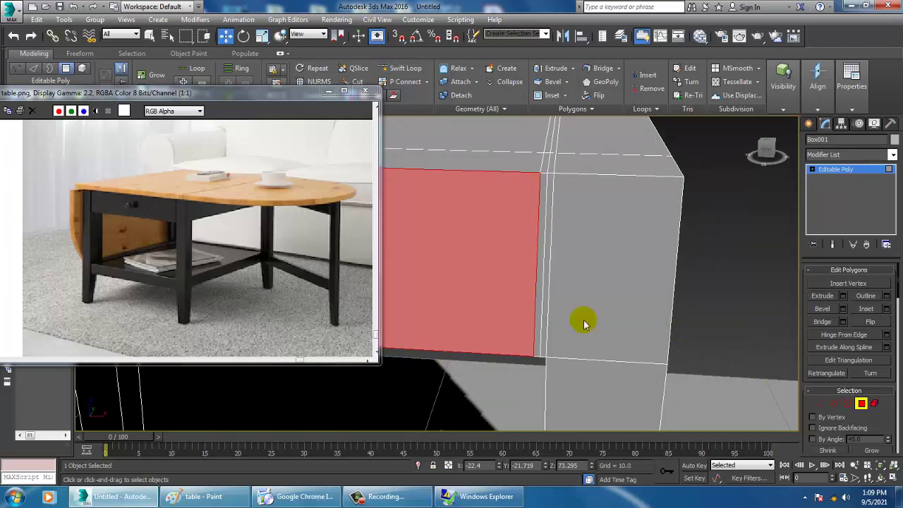
Select the narrow vertical polygon strips at both ends of the front panel
click(546, 262)
middle_drag(548, 262, 663, 210)
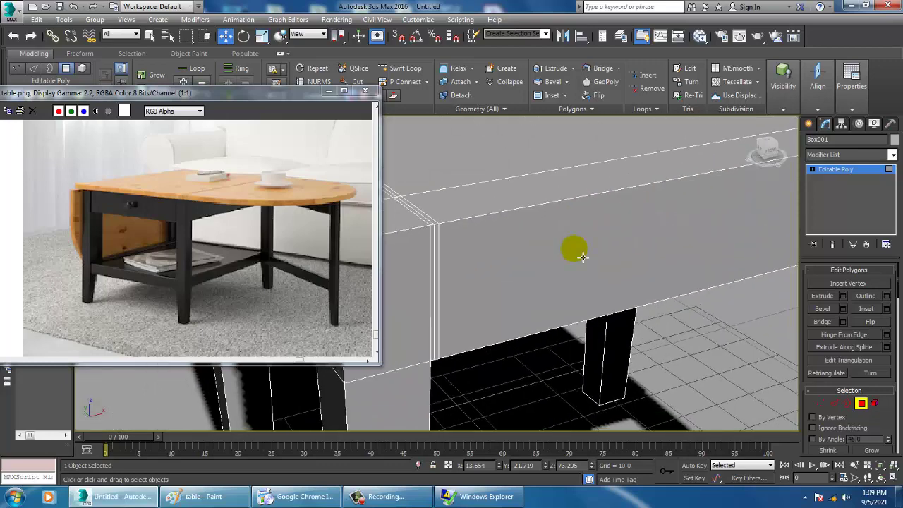
click(439, 272)
alt+middle_drag(447, 274, 438, 271)
scroll(439, 271, down, 5)
ctrl+click(650, 260)
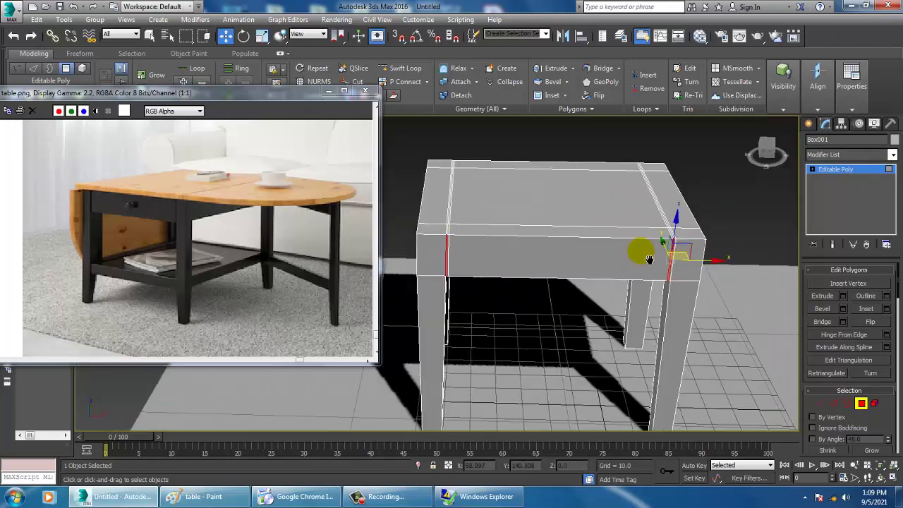
scroll(624, 261, up, 3)
alt+middle_drag(650, 260, 588, 263)
scroll(586, 262, up, 5)
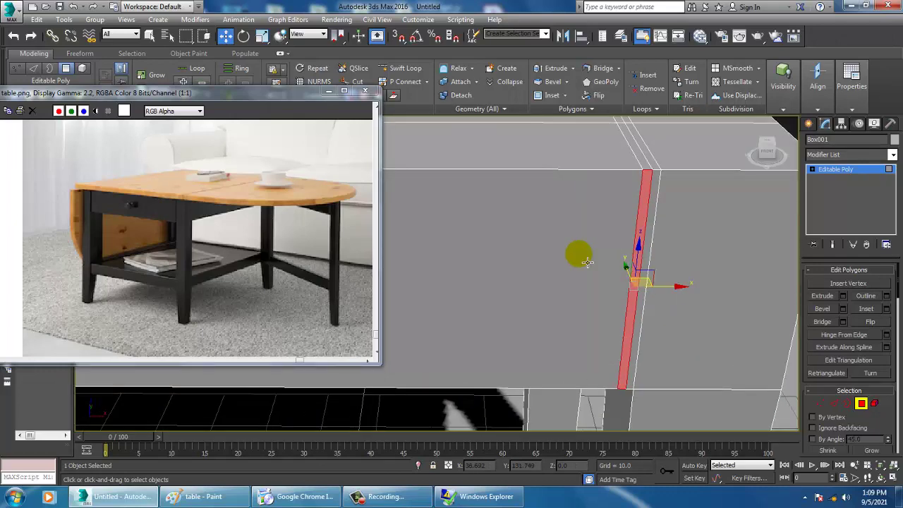
Swap the selected strip at the front panel's left end for the adjacent strip nearer the panel
scroll(588, 263, down, 4)
middle_drag(446, 266, 640, 256)
middle_drag(466, 247, 607, 254)
scroll(606, 254, down, 2)
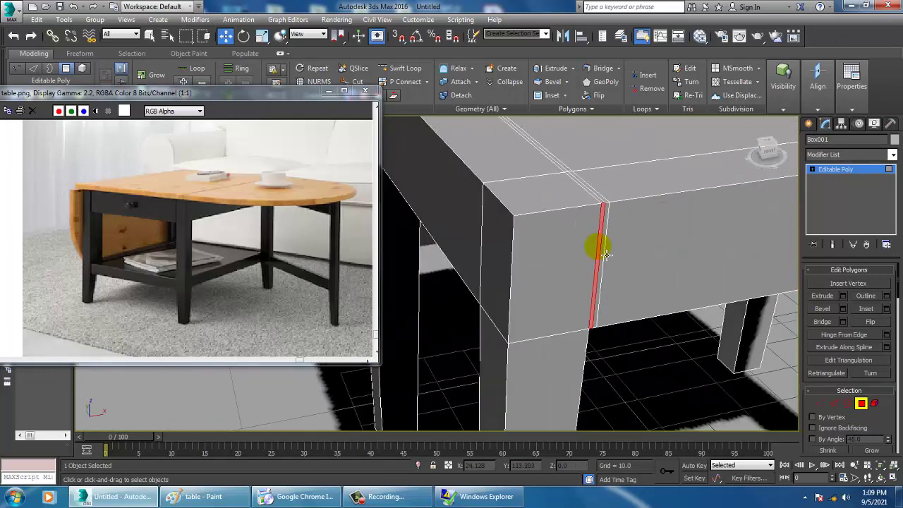
ctrl+click(601, 240)
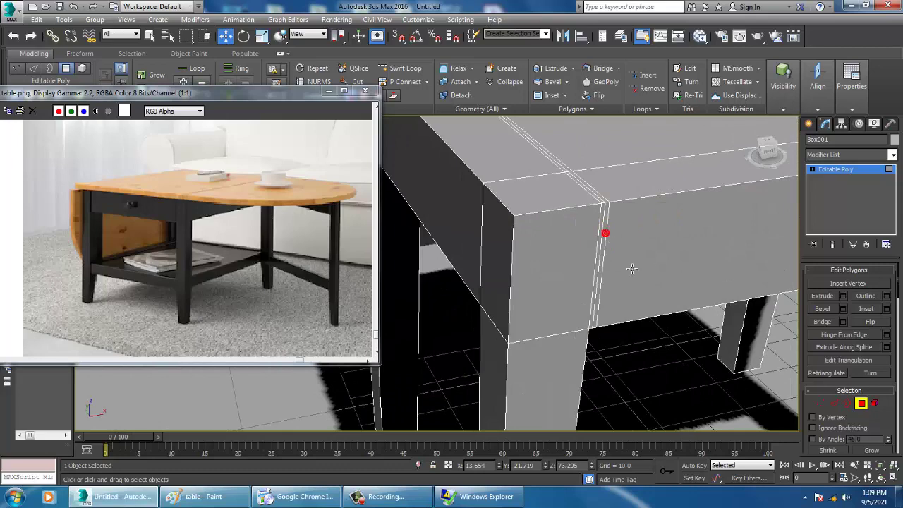
ctrl+click(606, 243)
scroll(662, 264, up, 4)
mouse_move(663, 264)
middle_down()
mouse_move(645, 264)
mouse_move(656, 265)
middle_up()
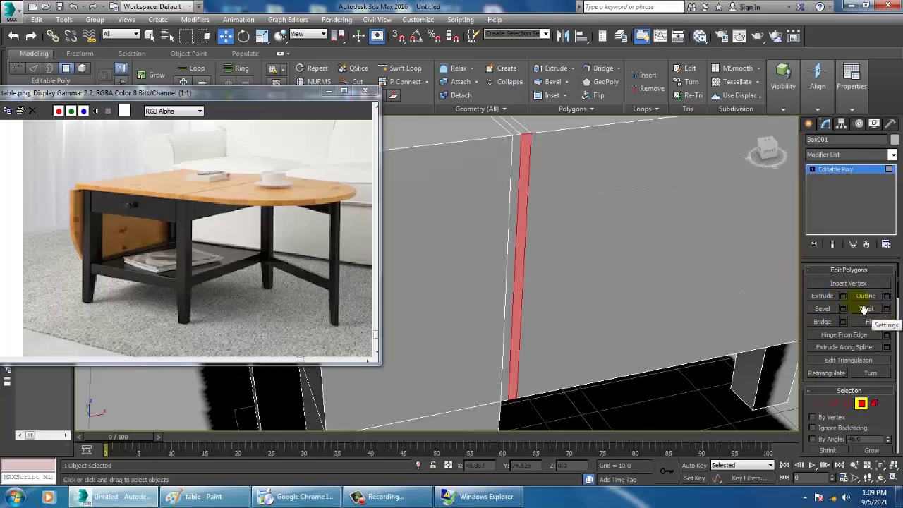
Extrude the two selected front strips inward by -0.484 to form the drawer gaps
click(842, 296)
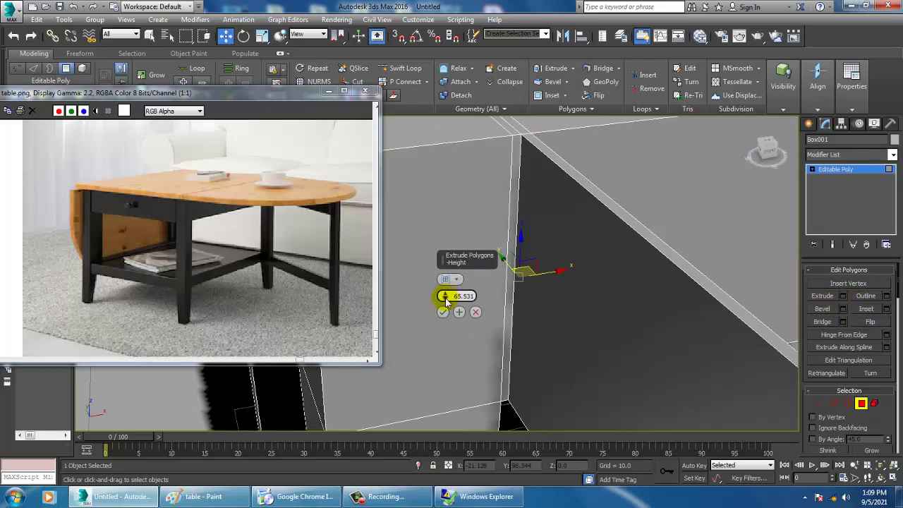
drag(459, 351, 467, 21)
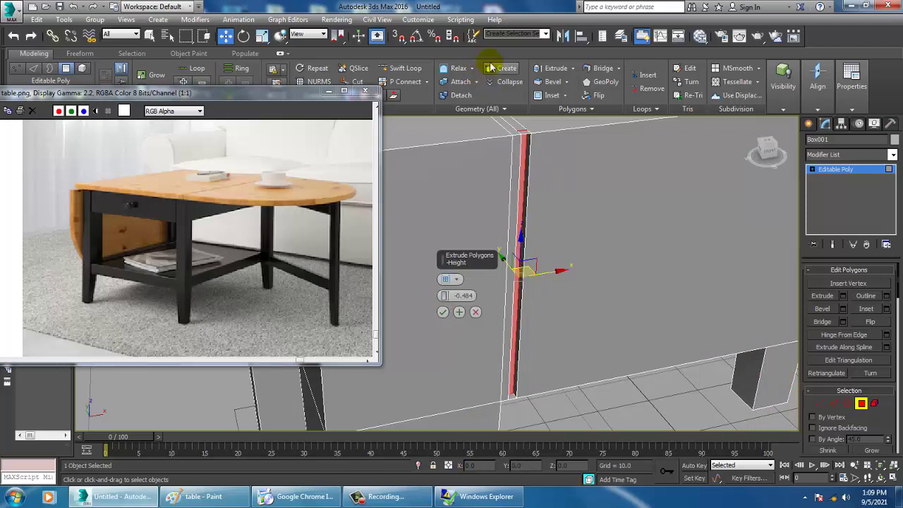
click(443, 311)
scroll(561, 208, down, 5)
scroll(636, 211, up, 2)
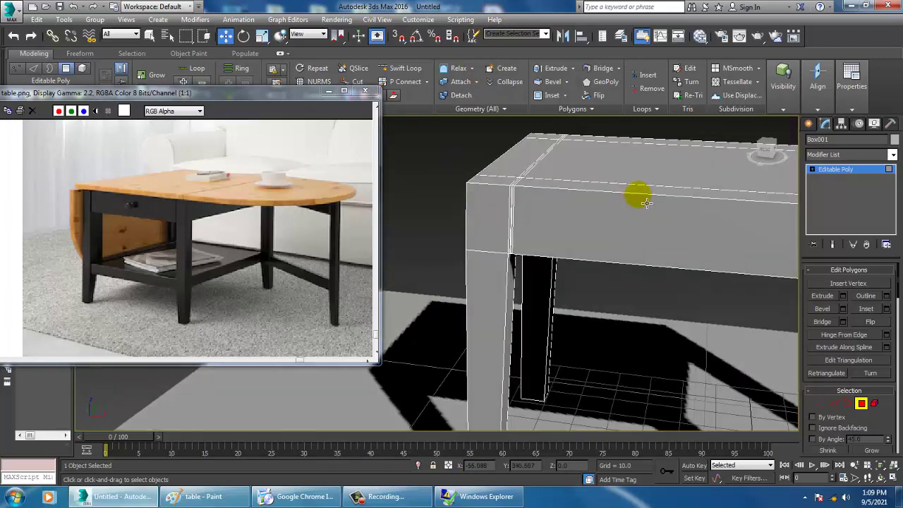
alt+middle_drag(583, 202, 701, 296)
click(399, 67)
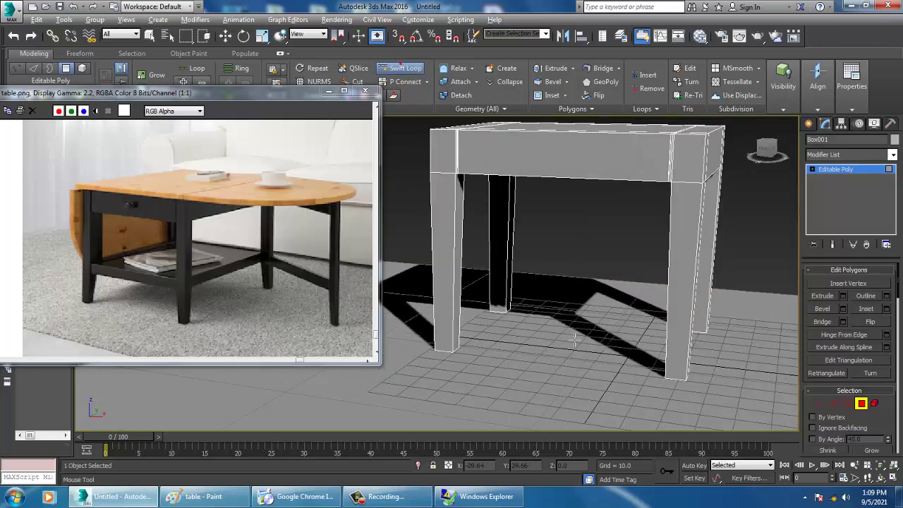
alt+middle_drag(575, 341, 445, 311)
key(w)
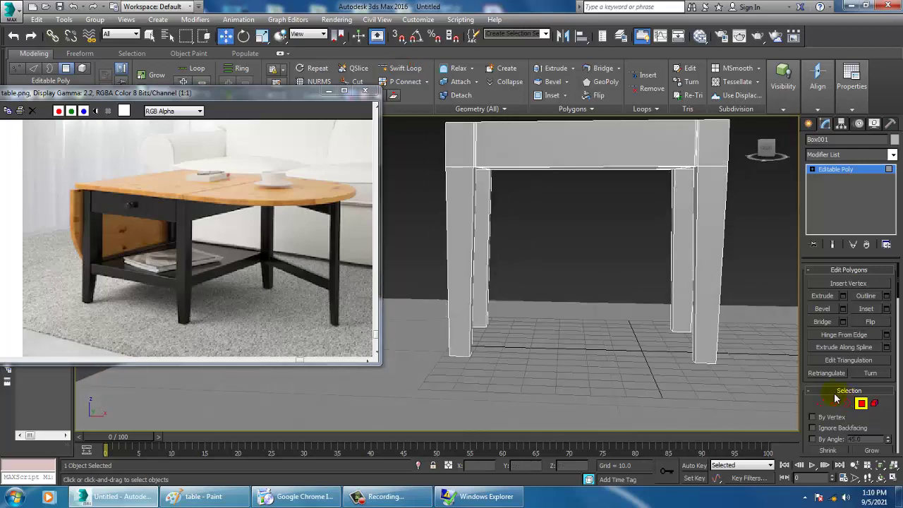
Select the vertical edges of all four legs and connect them with 2 segments, pinch -64 and slide 278
click(835, 403)
drag(420, 257, 742, 279)
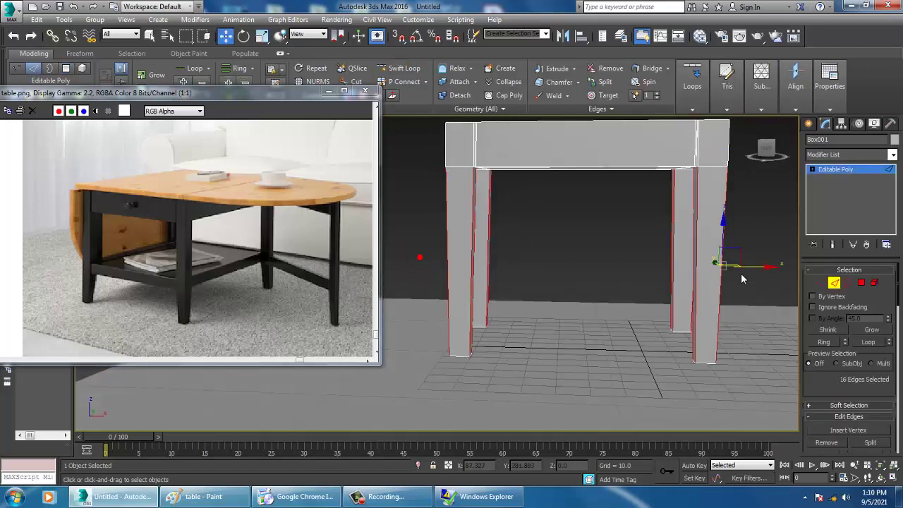
scroll(853, 353, down, 3)
click(886, 360)
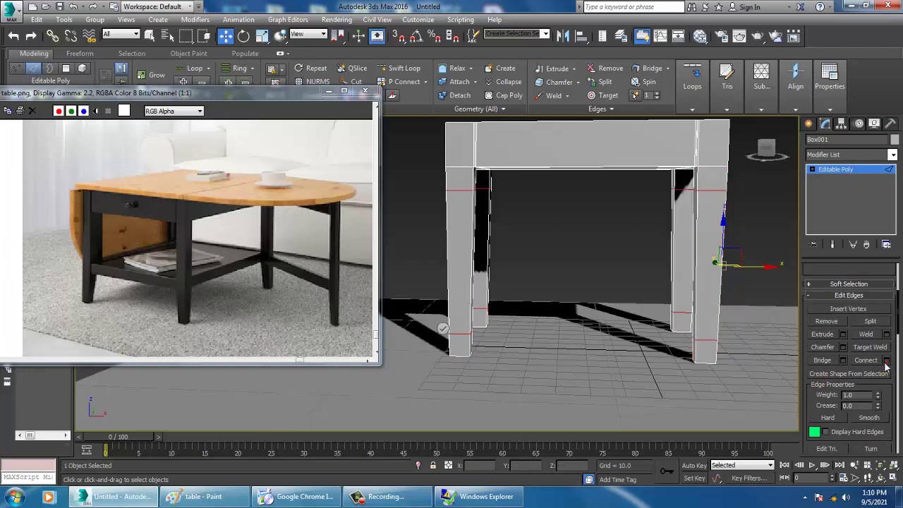
drag(444, 299, 479, 460)
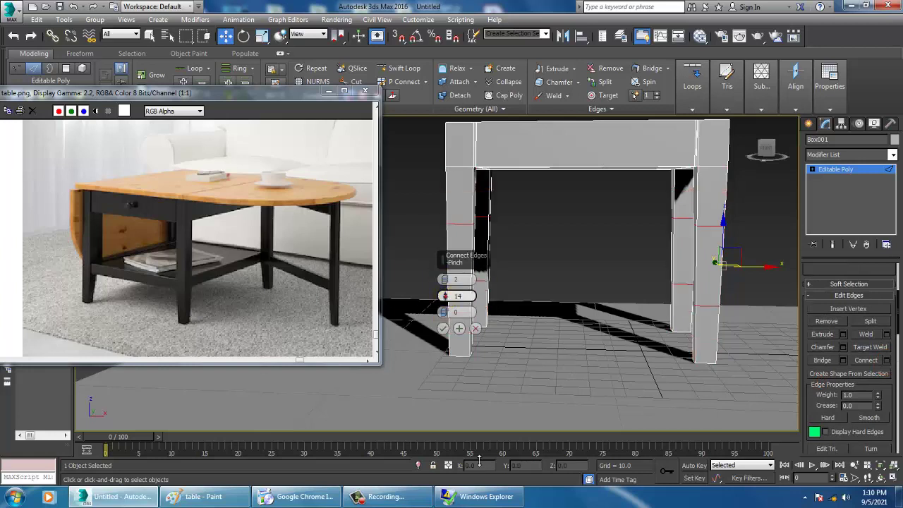
drag(502, 72, 503, 73)
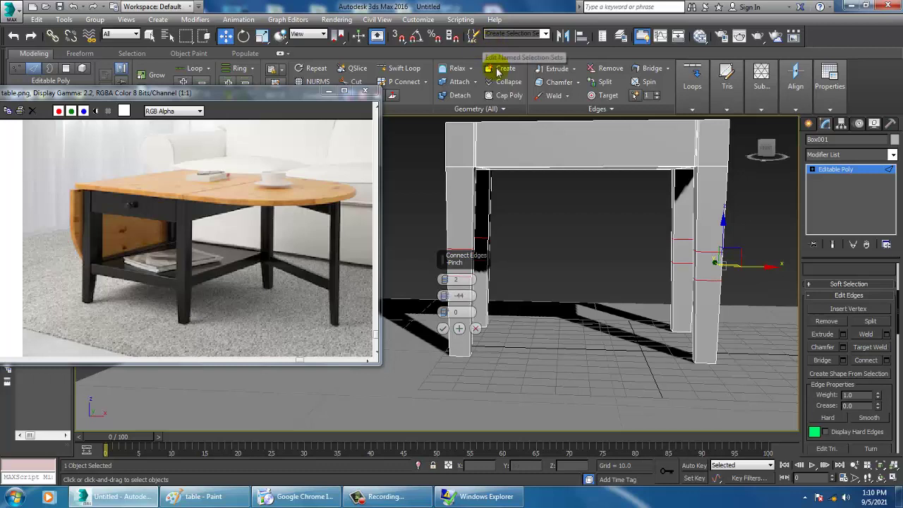
drag(445, 312, 416, 489)
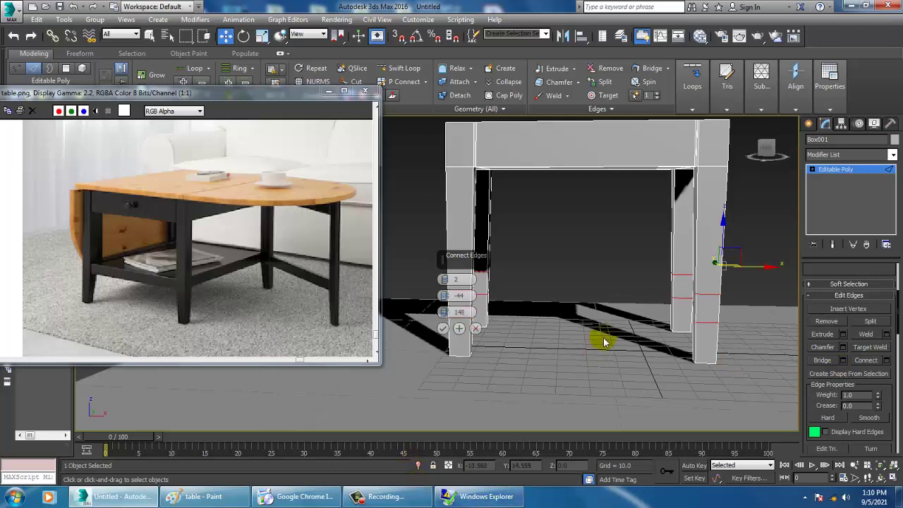
drag(457, 344, 462, 357)
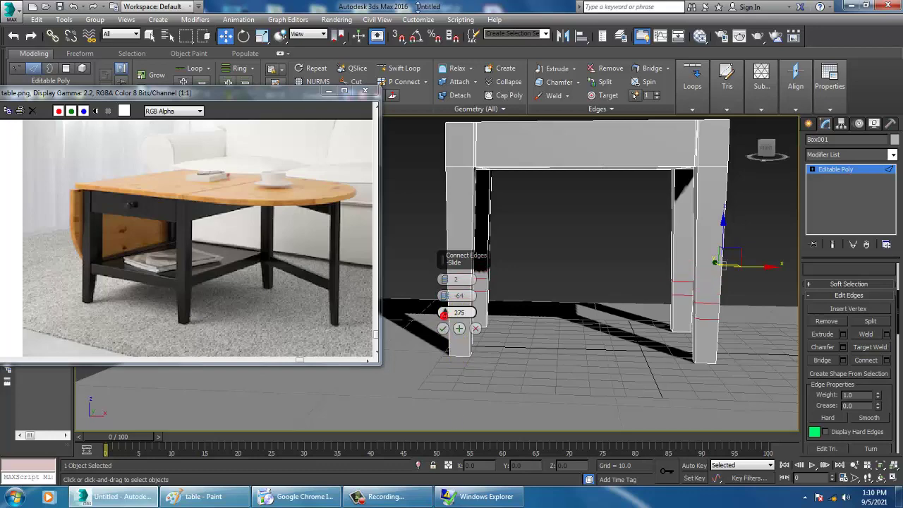
drag(417, 7, 417, 6)
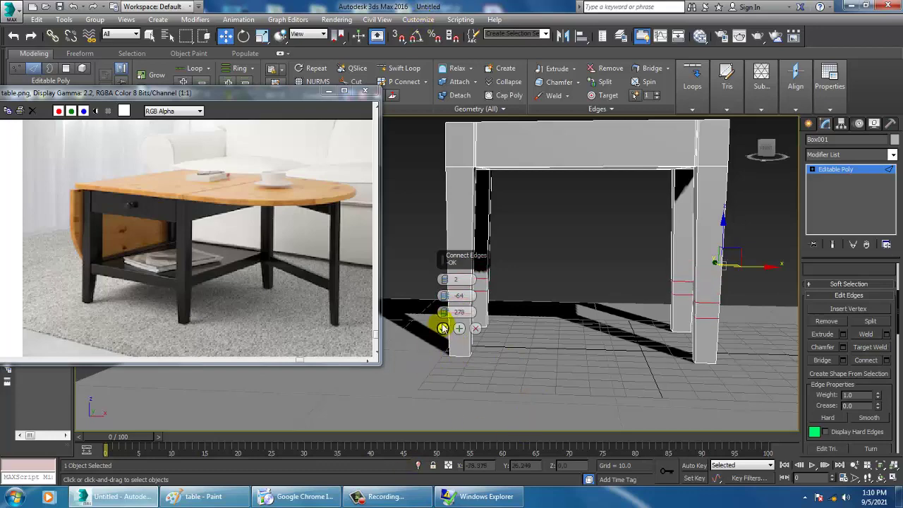
click(443, 328)
Select the facing polygons between the new edges on two side legs and bridge them into a lower rail
click(598, 256)
alt+middle_drag(598, 256, 592, 281)
scroll(563, 323, up, 4)
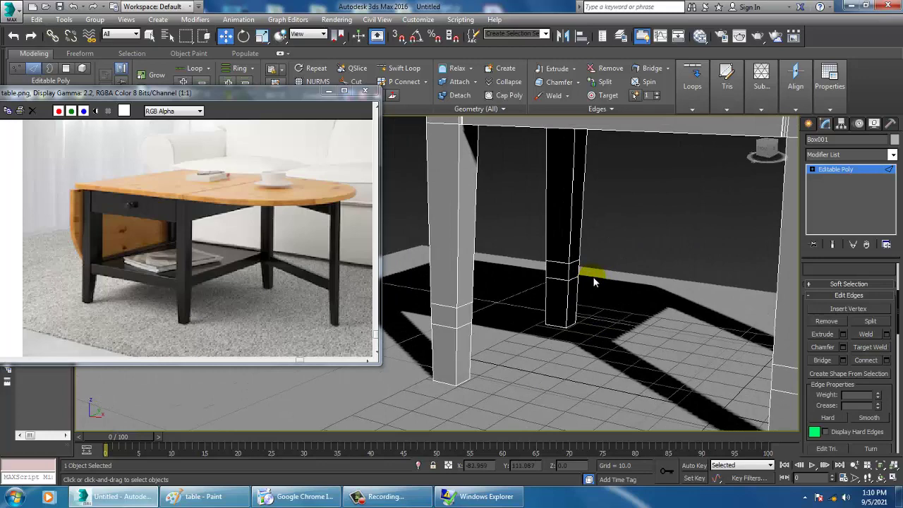
key(4)
click(561, 272)
alt+middle_drag(547, 299, 474, 246)
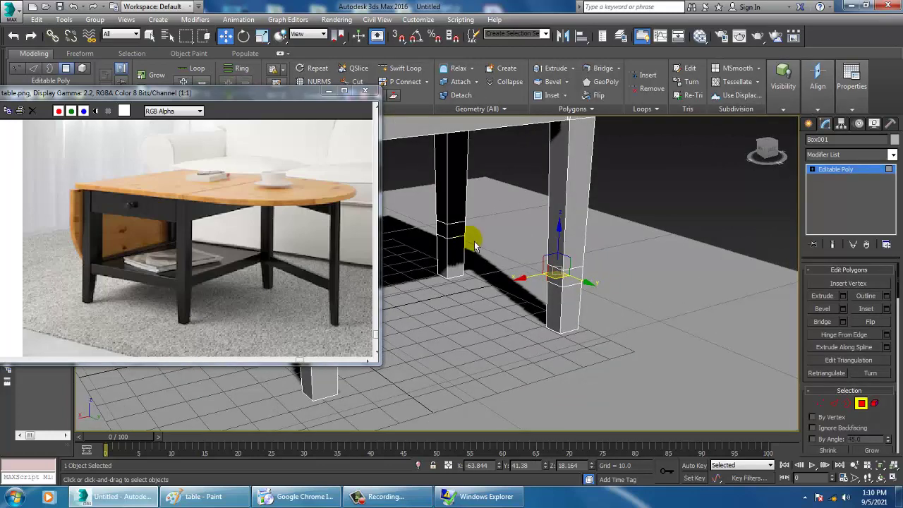
click(457, 232)
click(823, 323)
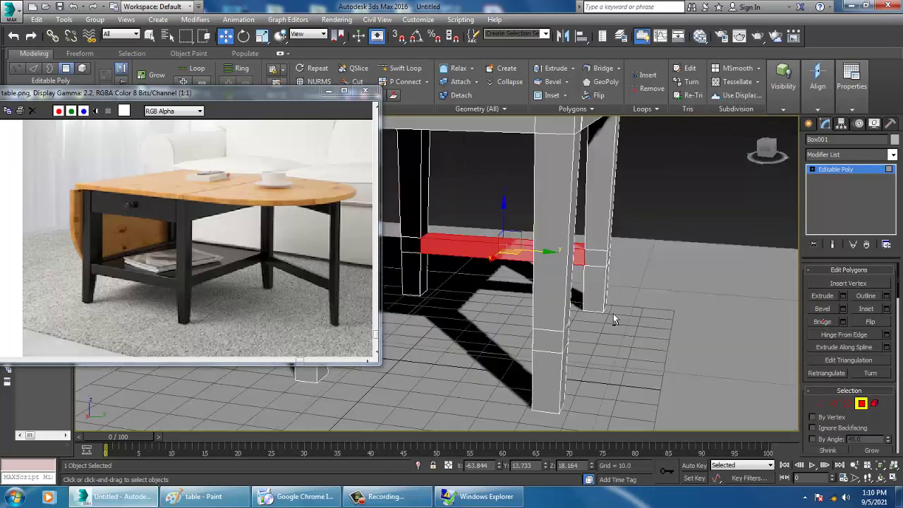
Bridge the facing lower polygons of the other leg pairs to form the remaining support rails
alt+middle_drag(613, 314, 648, 280)
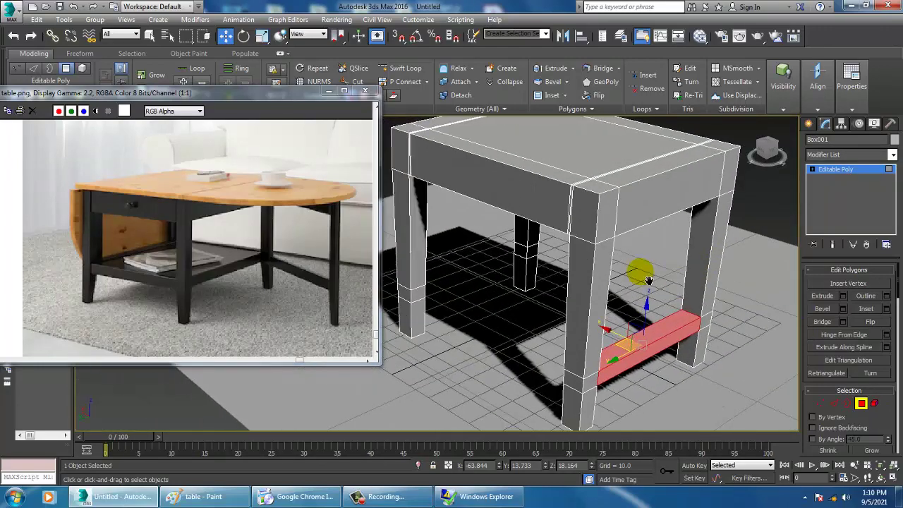
alt+middle_drag(528, 260, 462, 279)
click(523, 251)
click(823, 322)
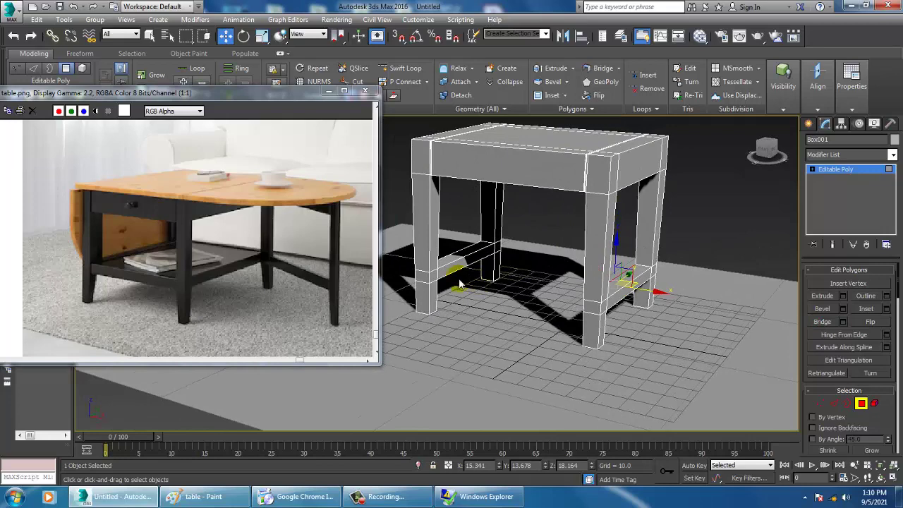
click(824, 322)
click(729, 225)
alt+middle_drag(729, 224, 690, 301)
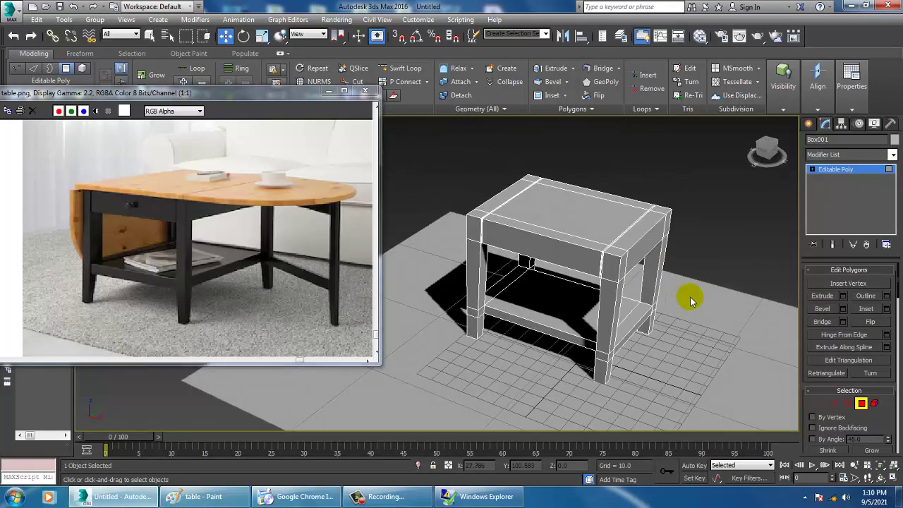
Create a thin box in the Top view about 75 long and 96 wide, slightly overhanging the table body, as the tabletop
key(alt+w)
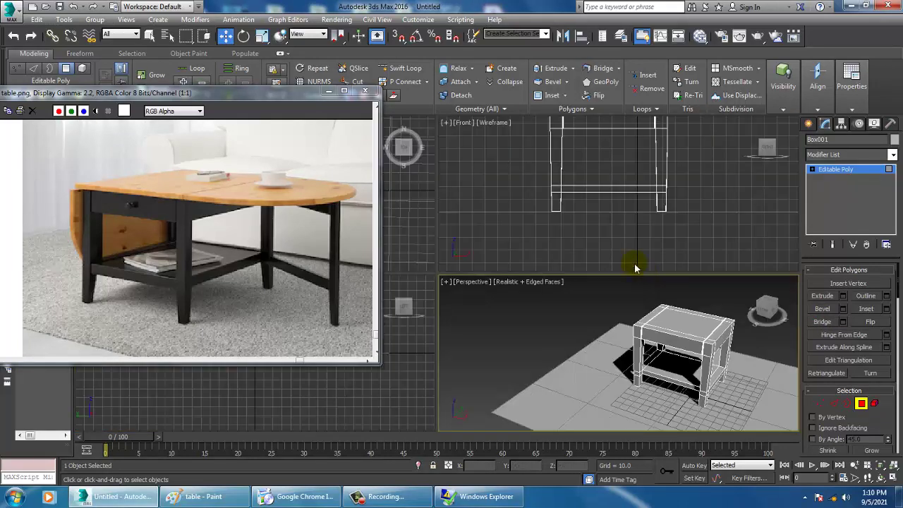
key(alt+w)
scroll(494, 221, down, 3)
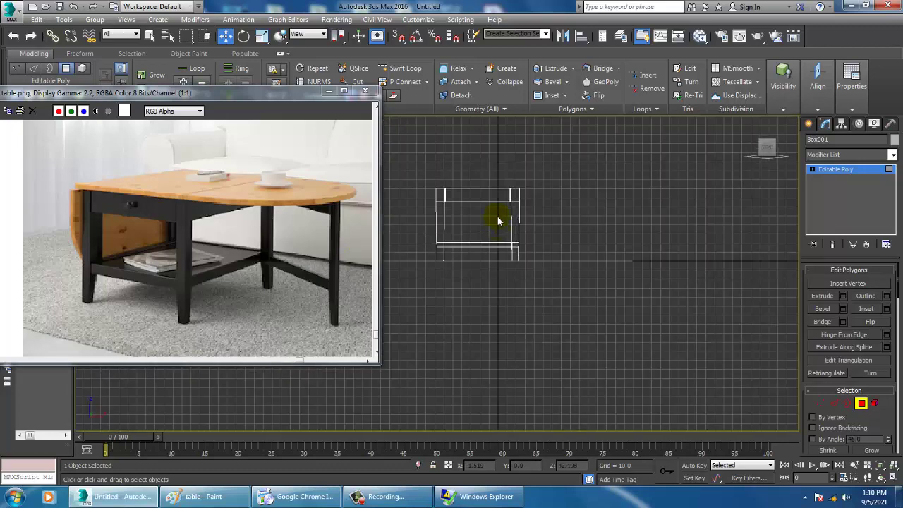
middle_drag(498, 222, 574, 289)
key(alt+w)
key(alt+w)
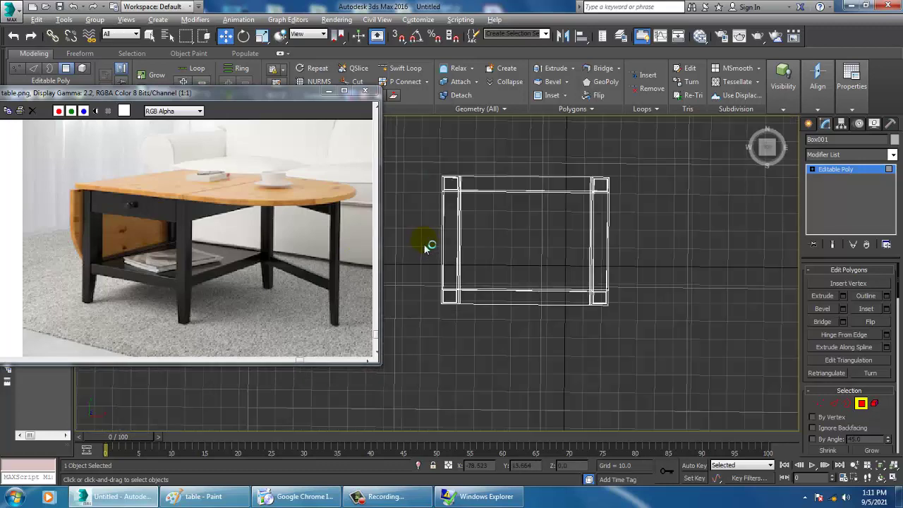
scroll(436, 245, up, 3)
scroll(445, 245, down, 2)
middle_drag(524, 259, 601, 257)
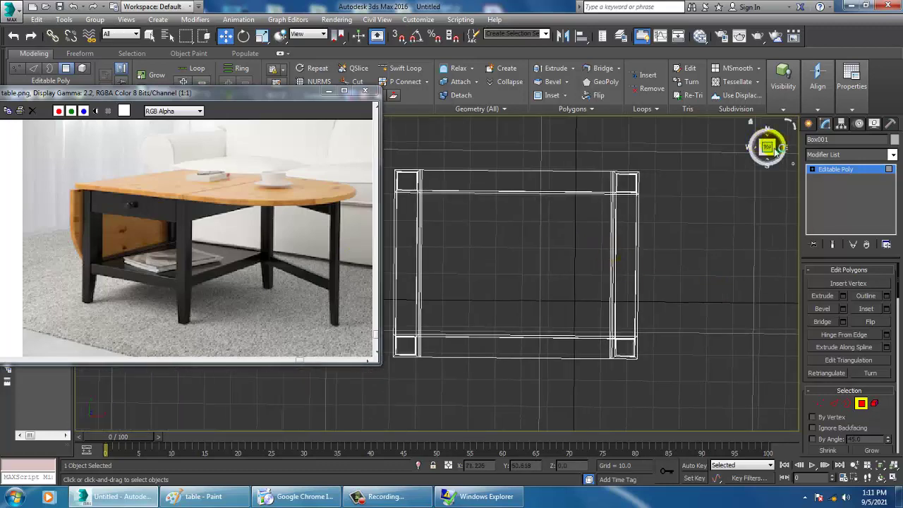
click(806, 127)
click(829, 195)
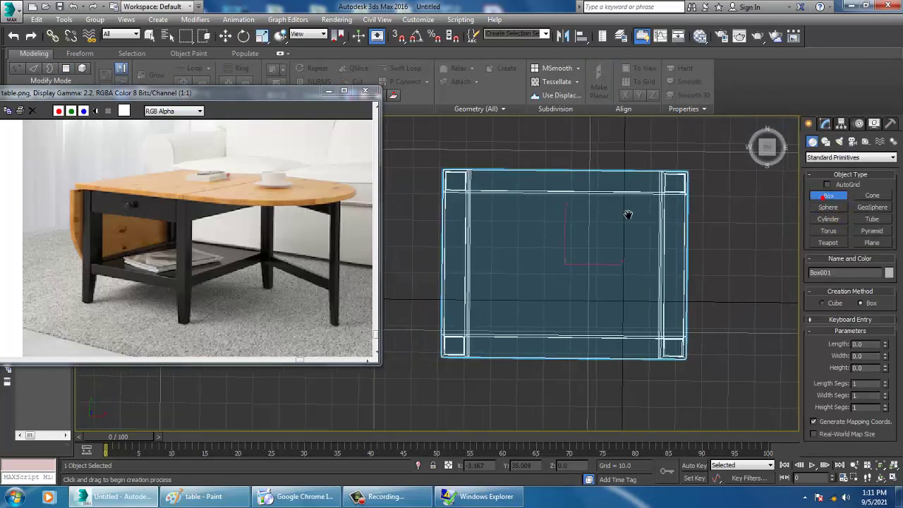
drag(458, 170, 711, 372)
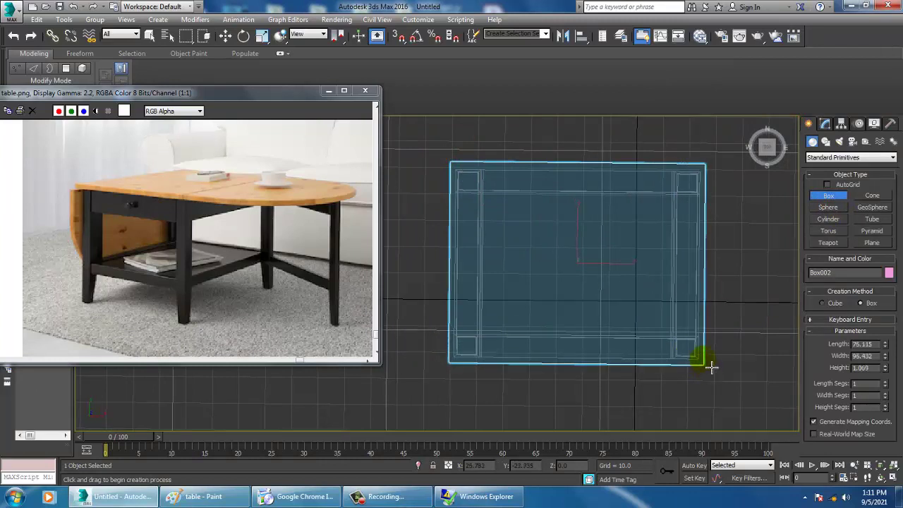
key(alt+w)
right_click(704, 381)
Scale the tabletop box thicker along Z and raise it to the top of the table body
middle_drag(691, 376, 679, 375)
key(alt+w)
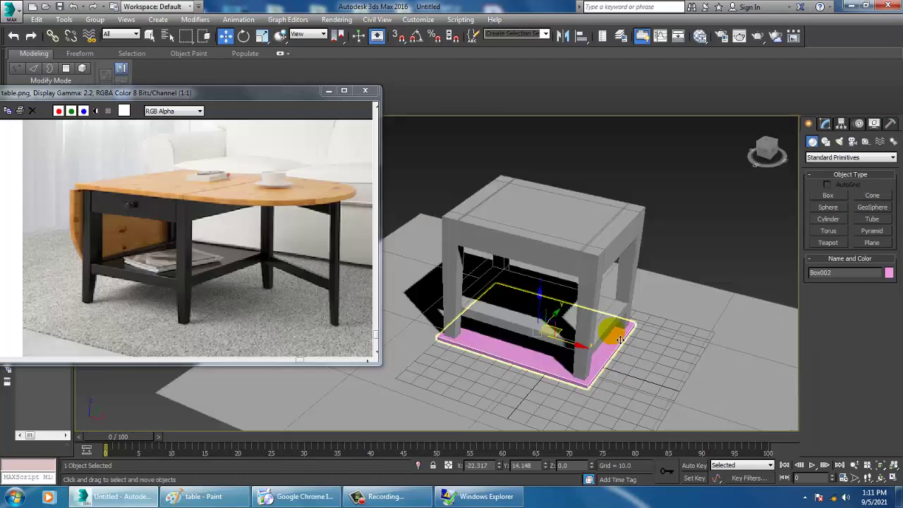
alt+middle_drag(619, 337, 597, 306)
middle_drag(597, 307, 624, 319)
key(r)
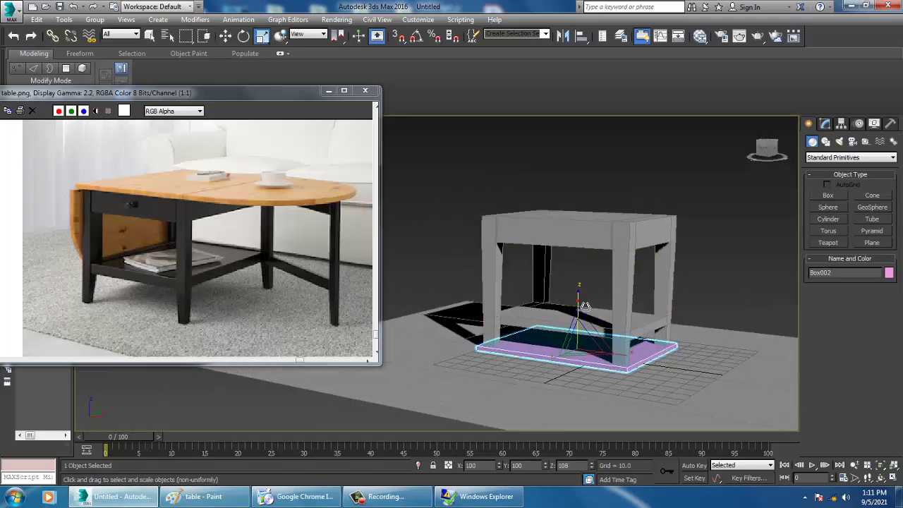
drag(584, 308, 586, 191)
key(w)
Adjust the tabletop's height to Z 80.465 in the Front view so it rests on the body
key(alt+w)
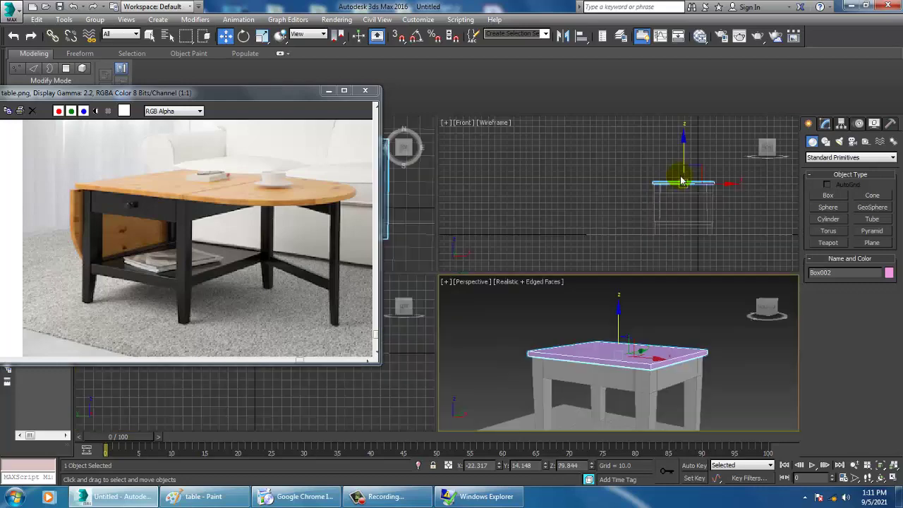
right_click(680, 181)
key(alt+w)
middle_drag(527, 241, 649, 255)
scroll(648, 255, up, 6)
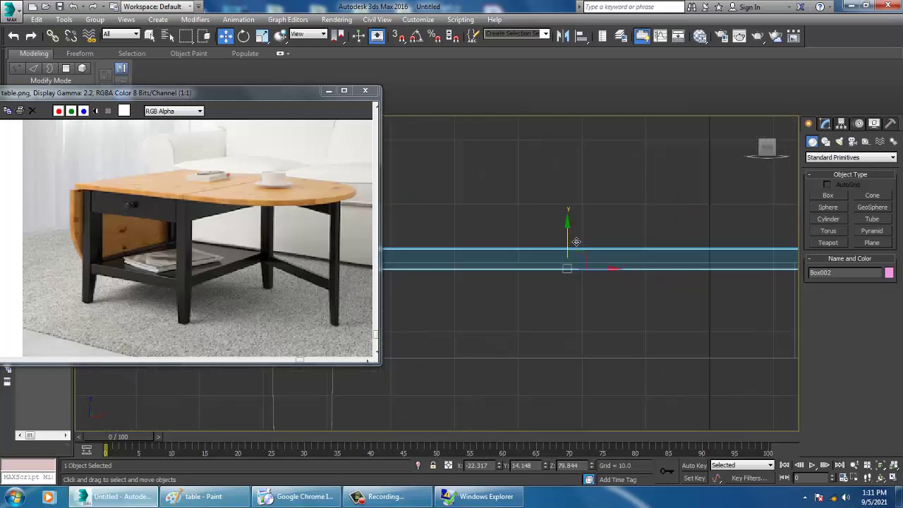
drag(577, 242, 576, 247)
key(alt+w)
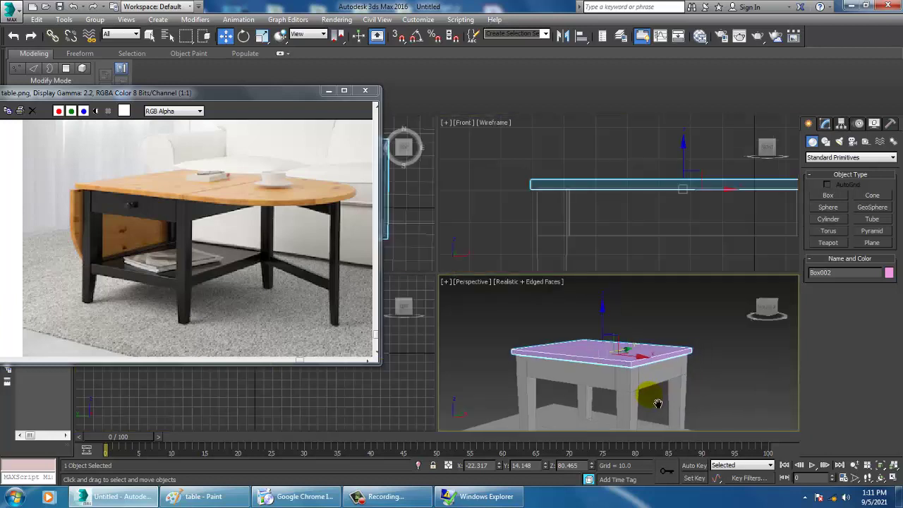
key(alt+w)
scroll(611, 333, up, 5)
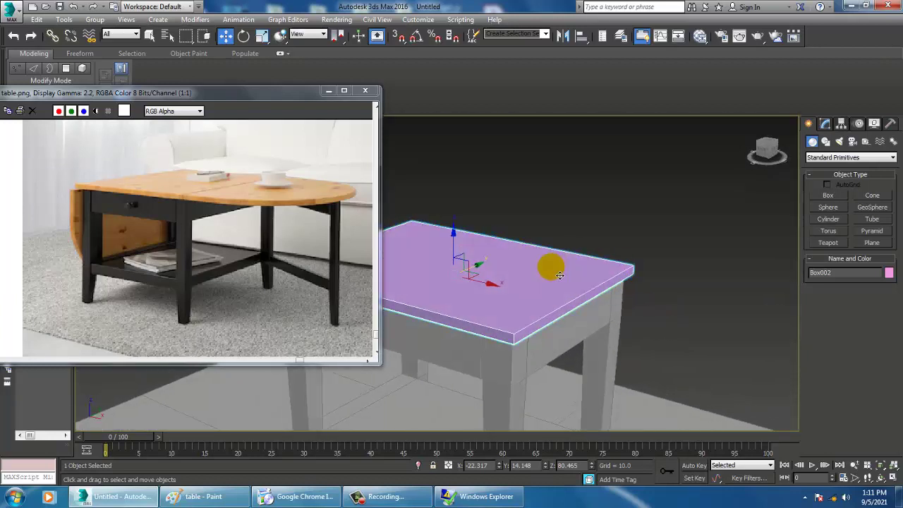
scroll(560, 275, down, 4)
Examine the drop leaf's shape in the reference photo and compare it with the Front view of the table
key(alt+w)
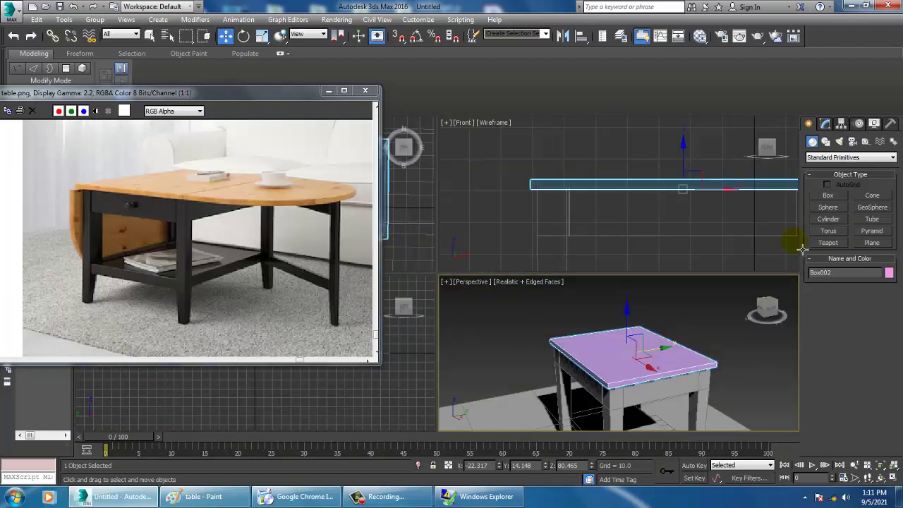
middle_drag(661, 243, 587, 230)
key(alt+w)
scroll(587, 233, down, 5)
middle_drag(605, 264, 693, 241)
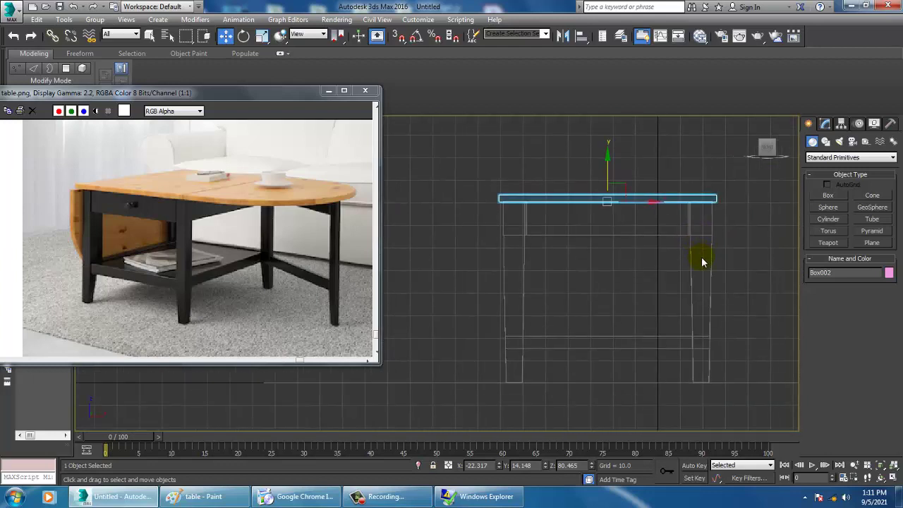
middle_drag(189, 255, 103, 249)
scroll(171, 234, up, 4)
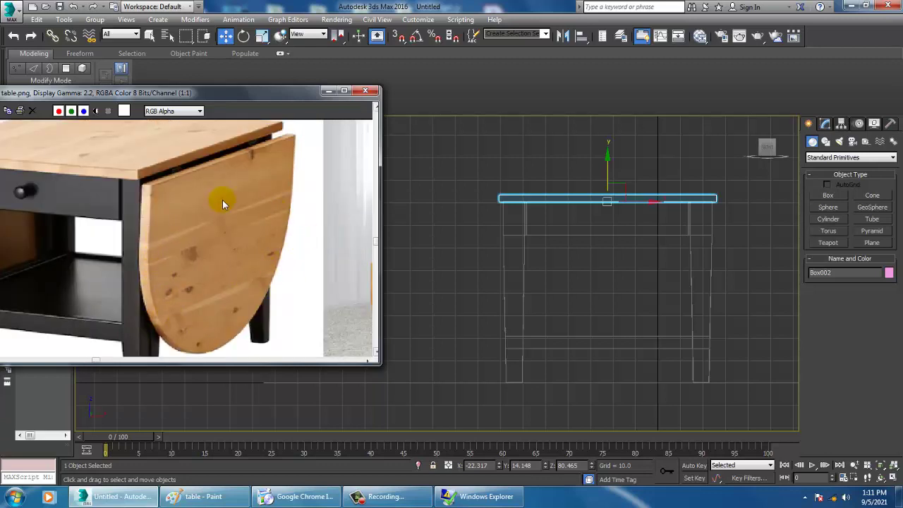
scroll(224, 237, down, 4)
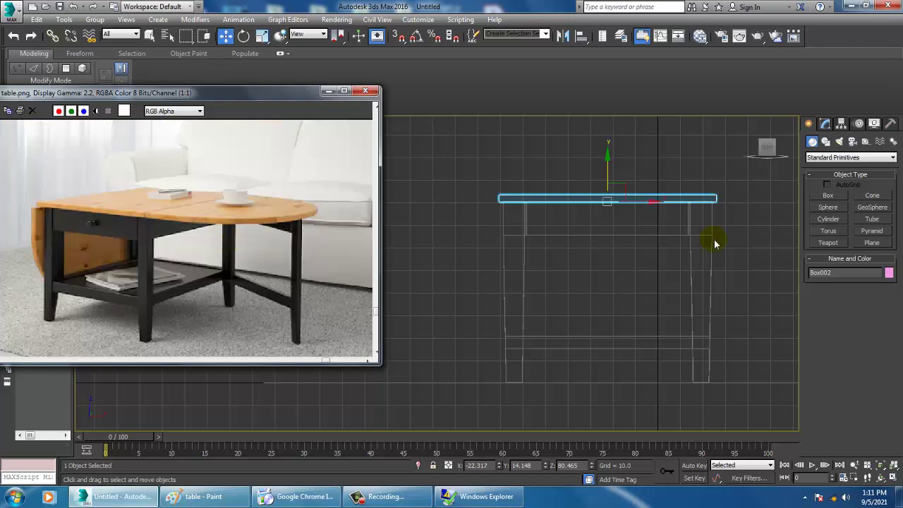
middle_drag(715, 244, 689, 236)
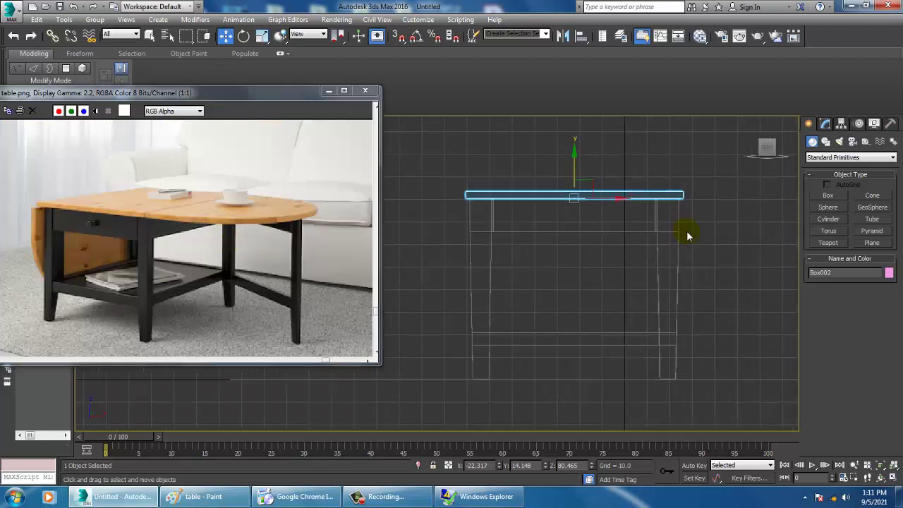
Draw a Rectangle spline for the drop leaf in the Front view, about 71 long and 94 wide, extending down from the tabletop
click(826, 141)
click(873, 205)
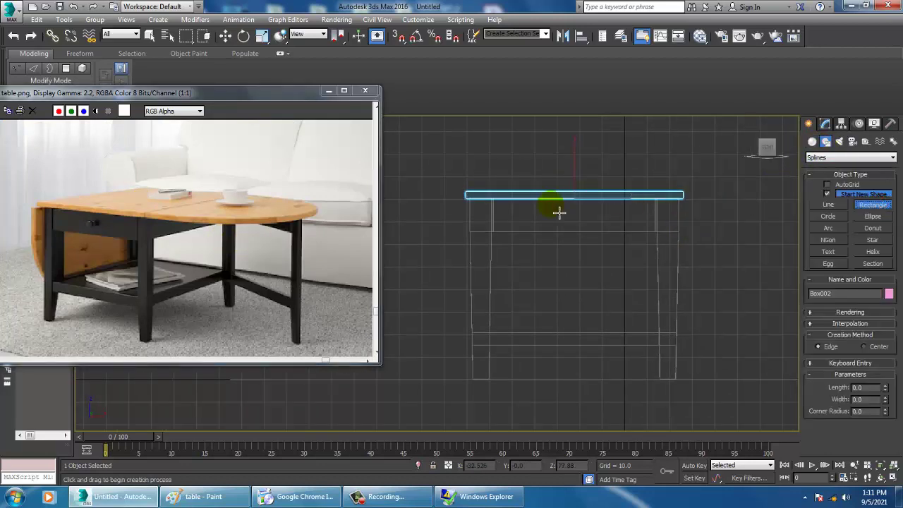
middle_drag(62, 248, 292, 242)
middle_drag(183, 245, 237, 254)
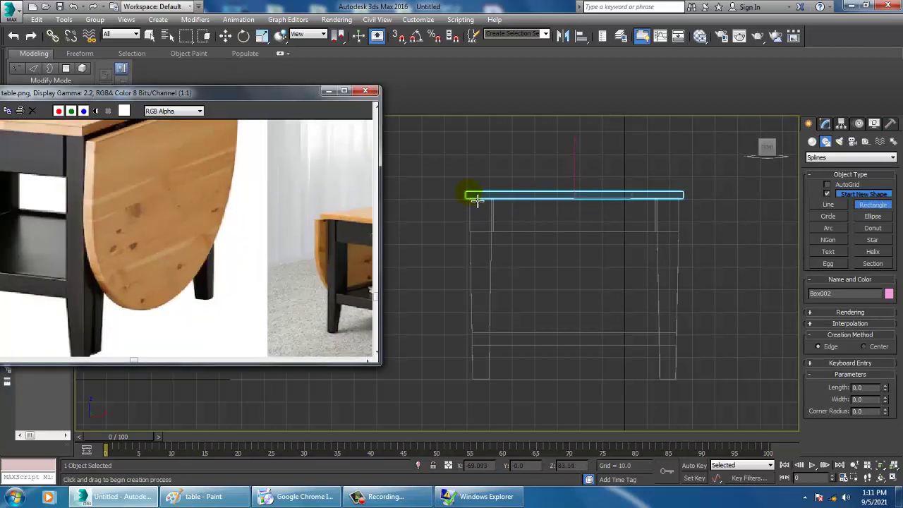
drag(477, 200, 686, 361)
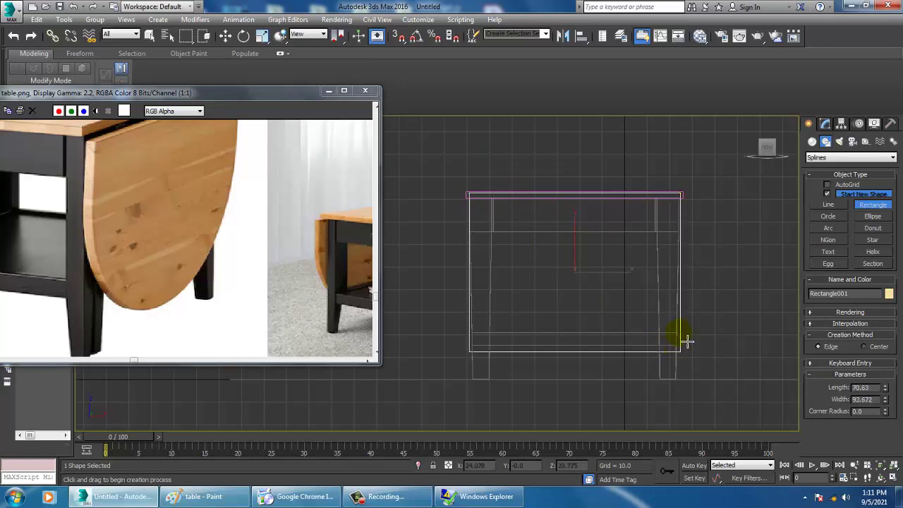
key(w)
Convert the drop-leaf rectangle to an Editable Spline and enter vertex editing
click(826, 124)
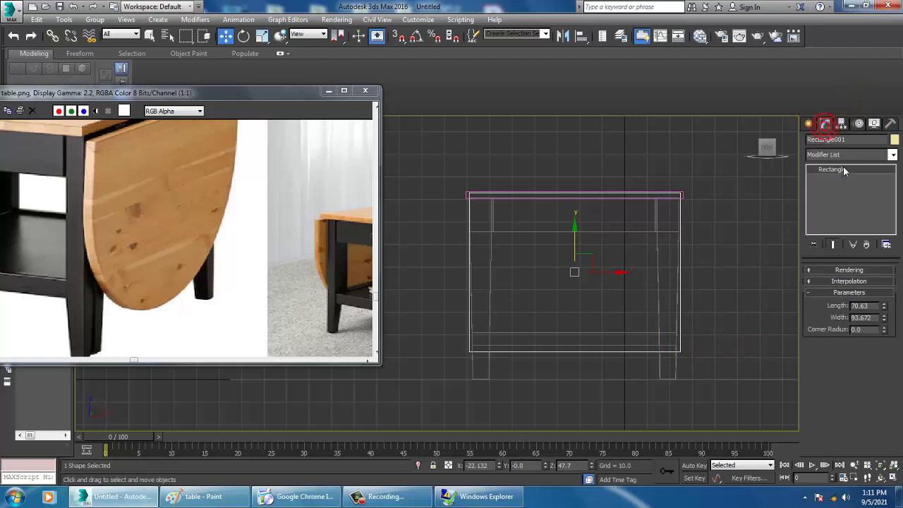
right_click(845, 171)
click(866, 240)
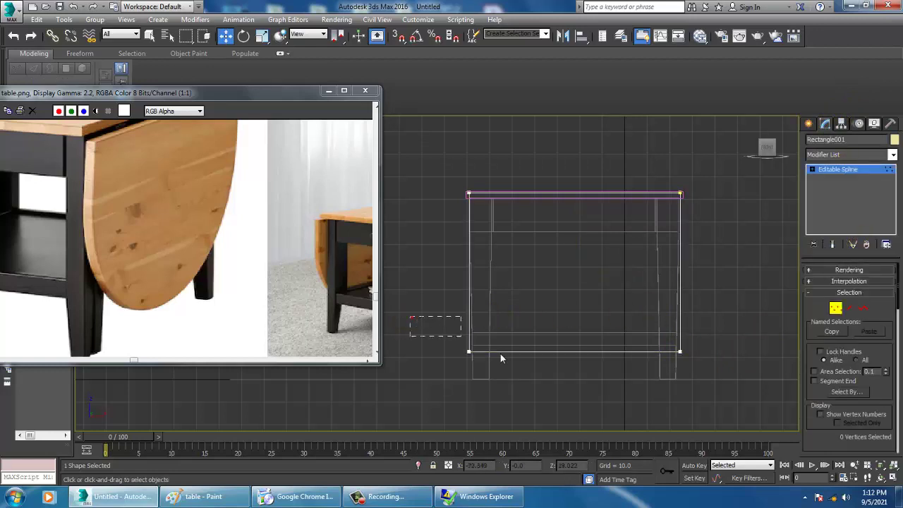
Fillet the two lower corners of the drop-leaf spline by about 45 in the Front view
scroll(825, 437, down, 5)
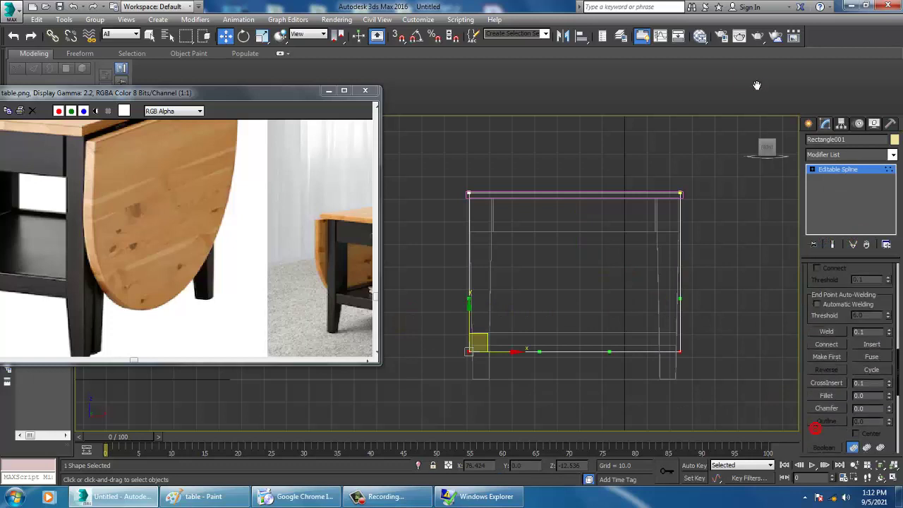
click(829, 395)
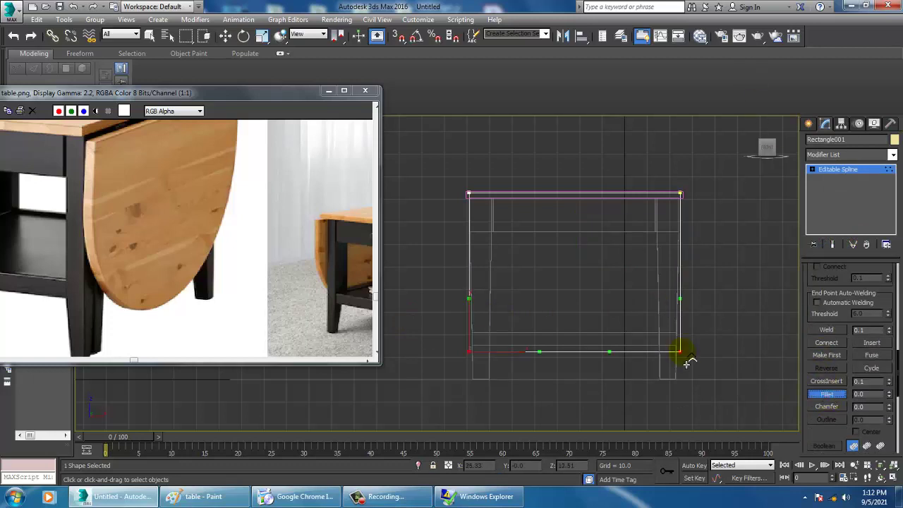
drag(686, 363, 633, 261)
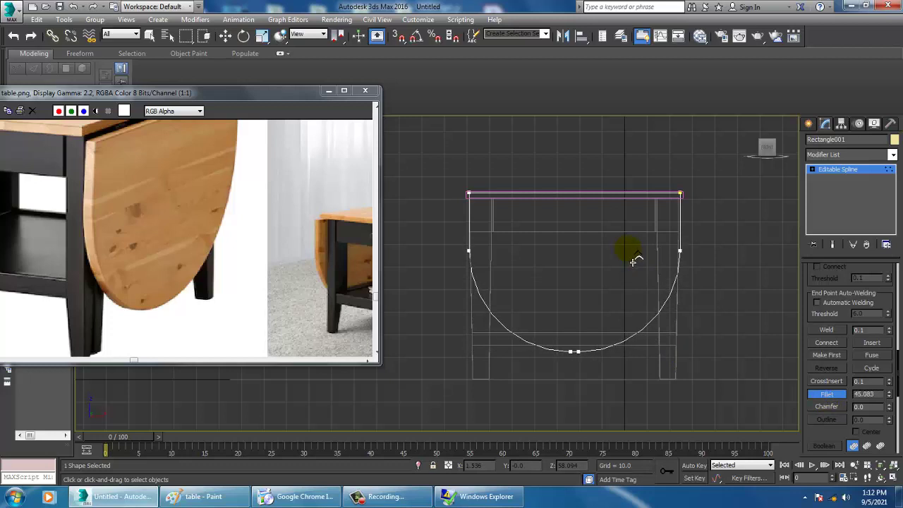
click(854, 169)
key(w)
key(alt+w)
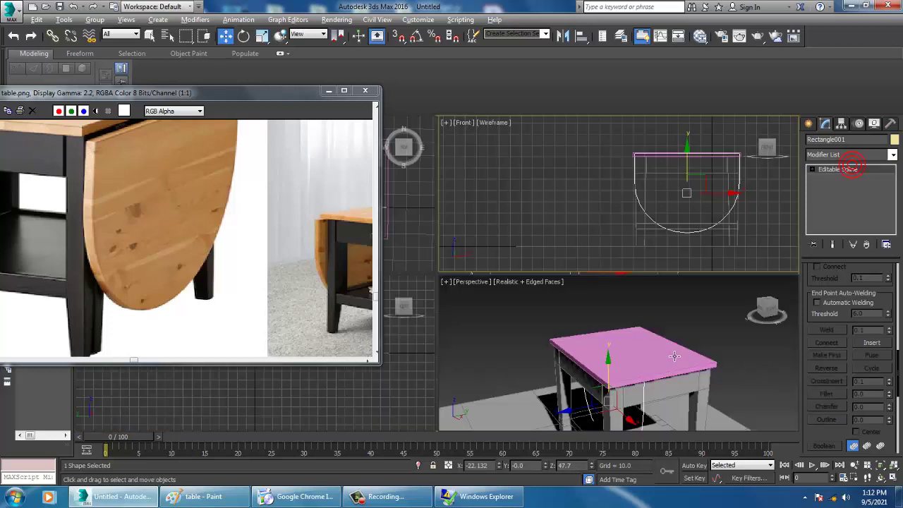
Check the rounded spline's placement in the Perspective view and delete it
middle_click(621, 327)
key(alt+w)
alt+middle_drag(611, 335, 718, 290)
scroll(705, 293, down, 3)
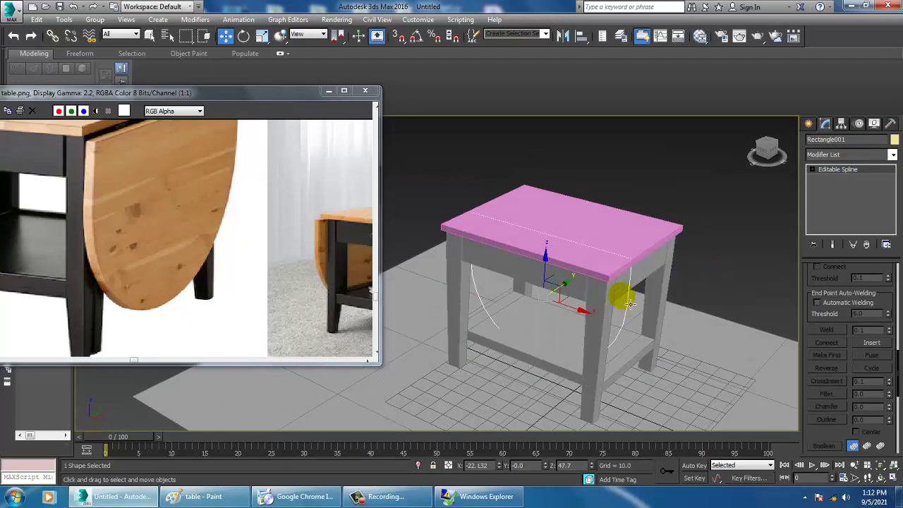
alt+middle_drag(631, 296, 591, 300)
click(750, 202)
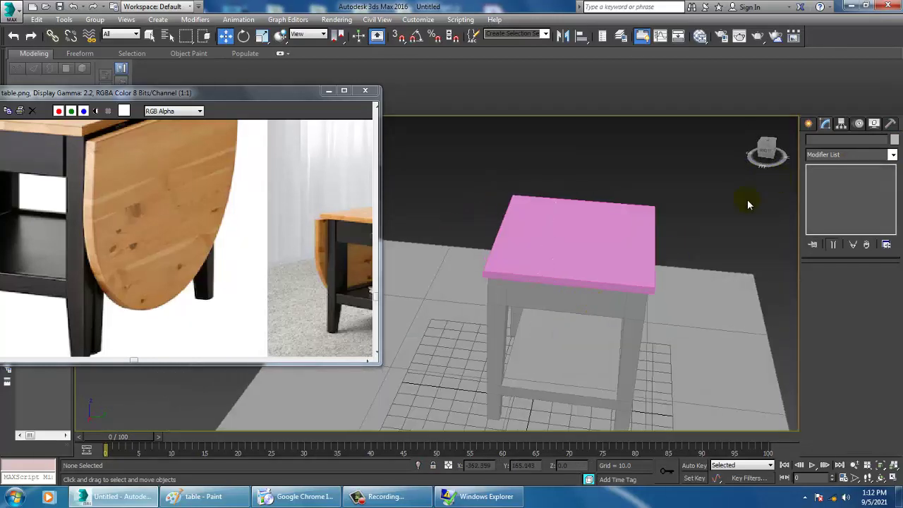
Draw a Rectangle spline for the drop leaf in the Left view, about 69 long and 75 wide, extending down from the tabletop
click(393, 375)
key(alt+w)
click(336, 391)
key(alt+w)
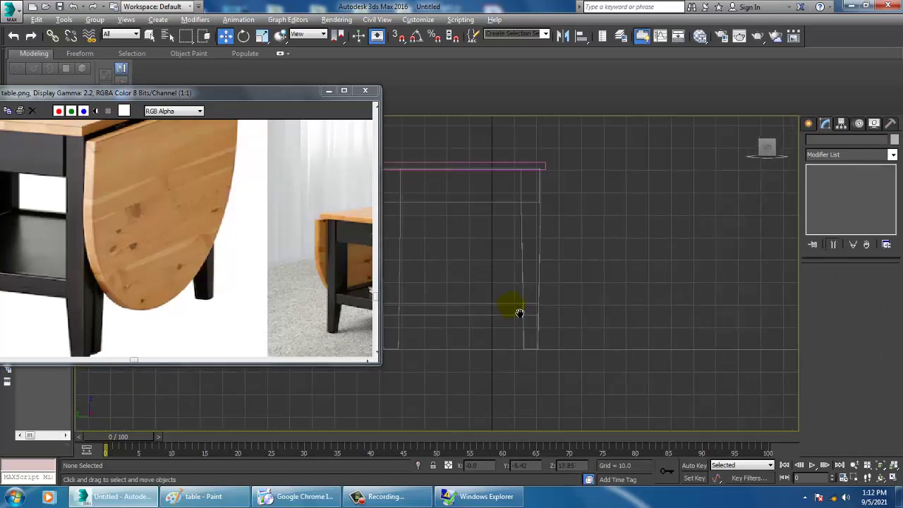
scroll(555, 297, down, 6)
scroll(531, 285, up, 6)
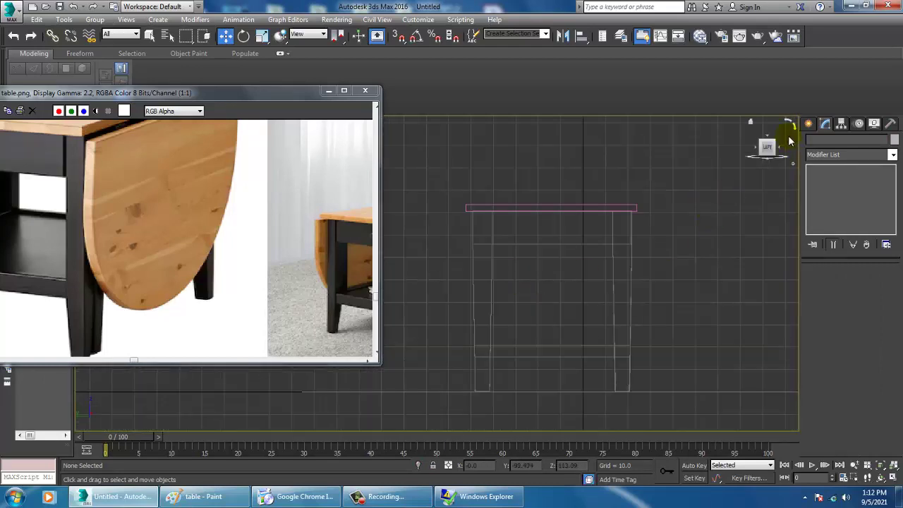
click(808, 125)
click(873, 204)
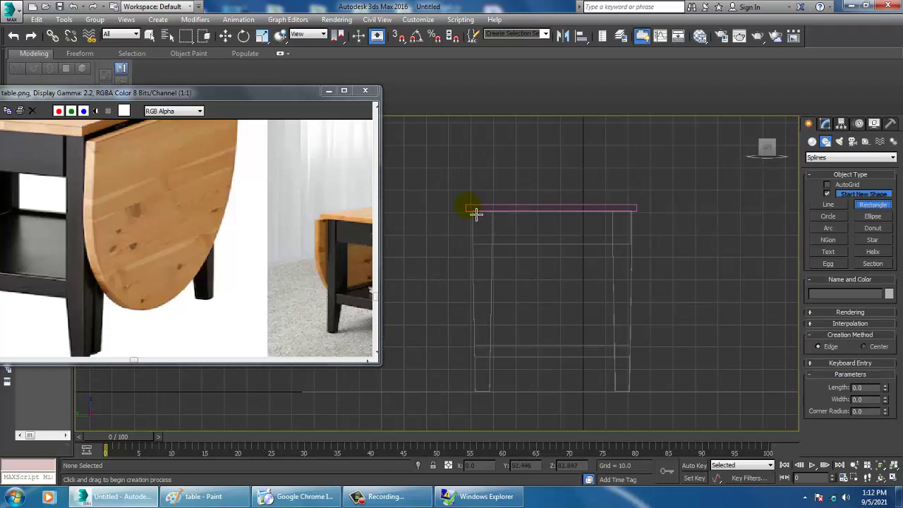
drag(477, 214, 640, 367)
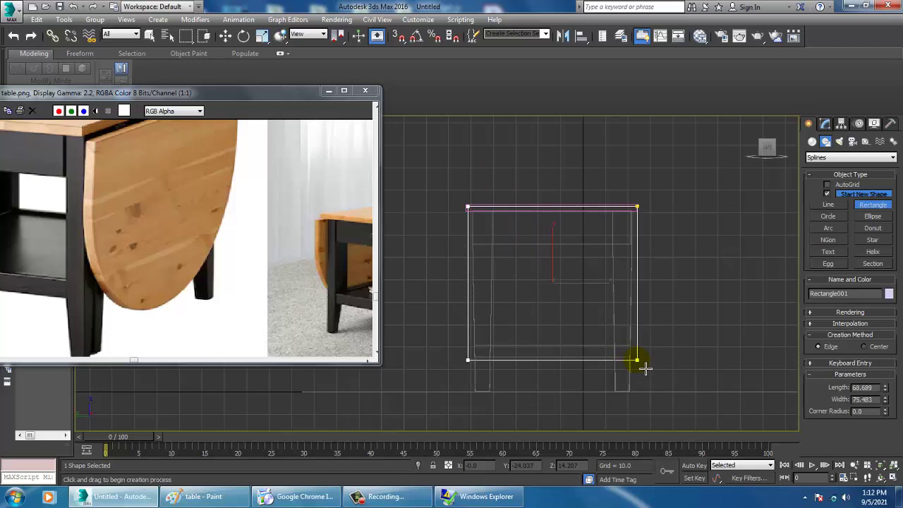
right_click(642, 363)
Convert the drop-leaf rectangle to an Editable Spline and fillet its two lower corners by about 38
click(825, 123)
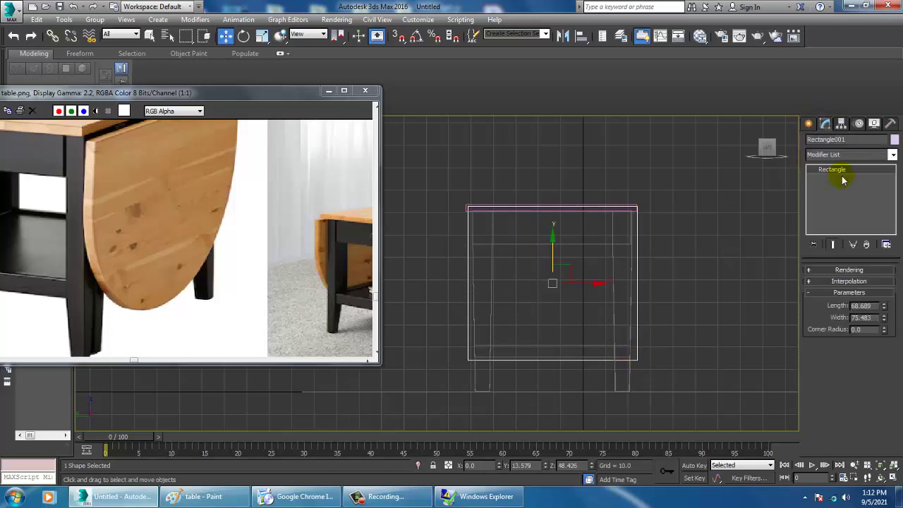
right_click(844, 172)
click(846, 240)
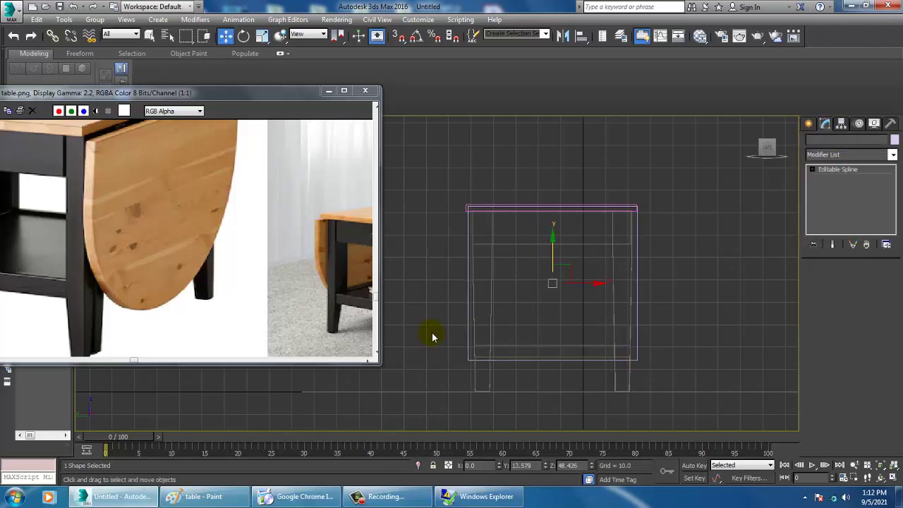
drag(431, 333, 726, 389)
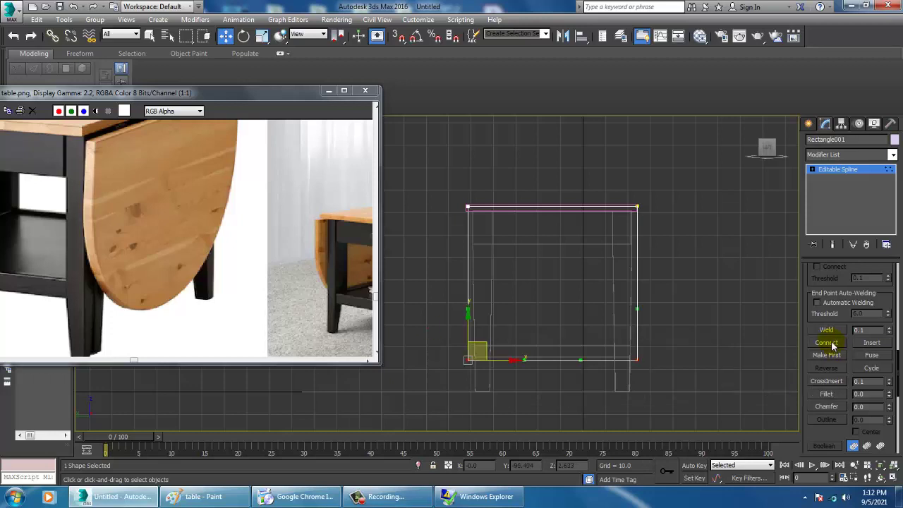
click(833, 395)
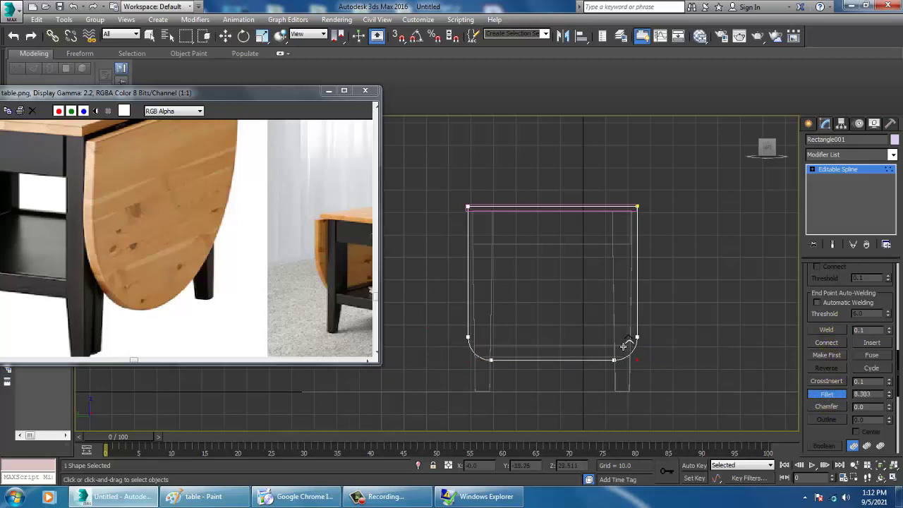
drag(623, 346, 604, 288)
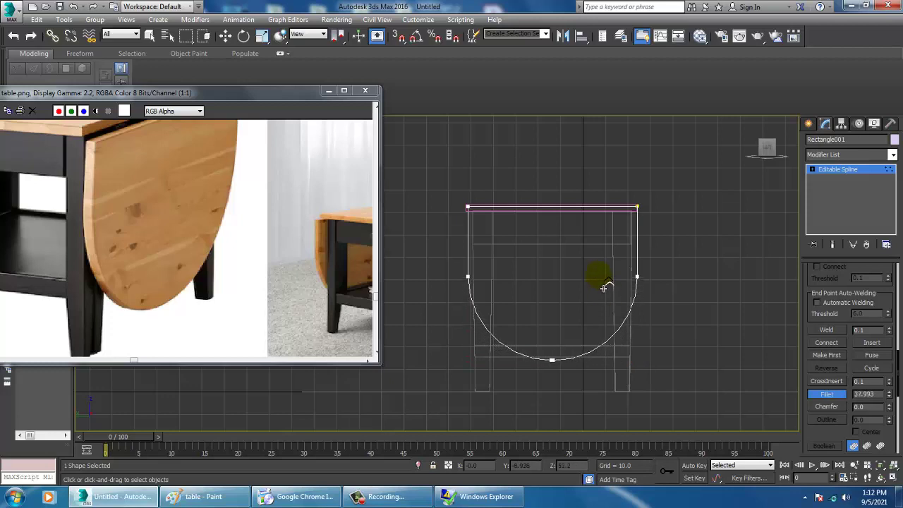
drag(604, 288, 598, 289)
click(848, 171)
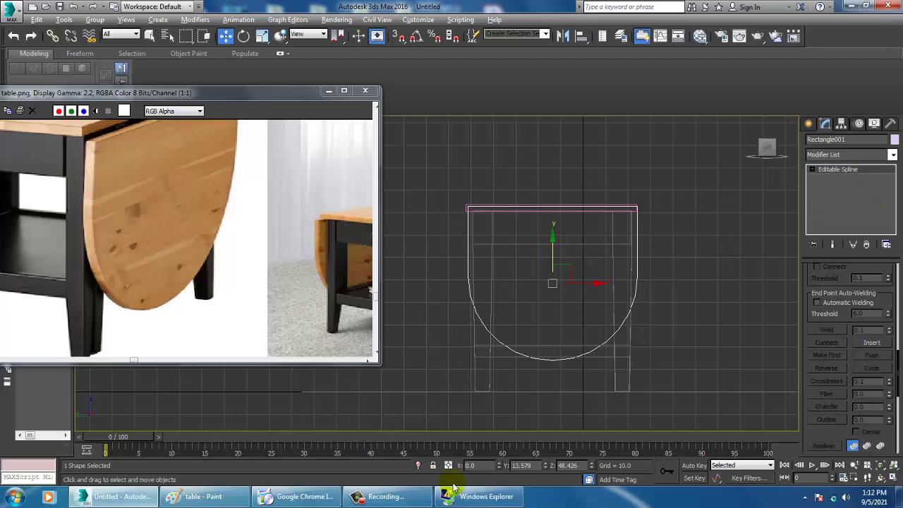
Move the rounded drop-leaf spline along X to about 30.4, just outside the table's short end
key(alt+w)
middle_click(592, 388)
key(alt+w)
alt+middle_drag(594, 386, 666, 345)
drag(507, 295, 578, 306)
alt+middle_drag(579, 306, 583, 311)
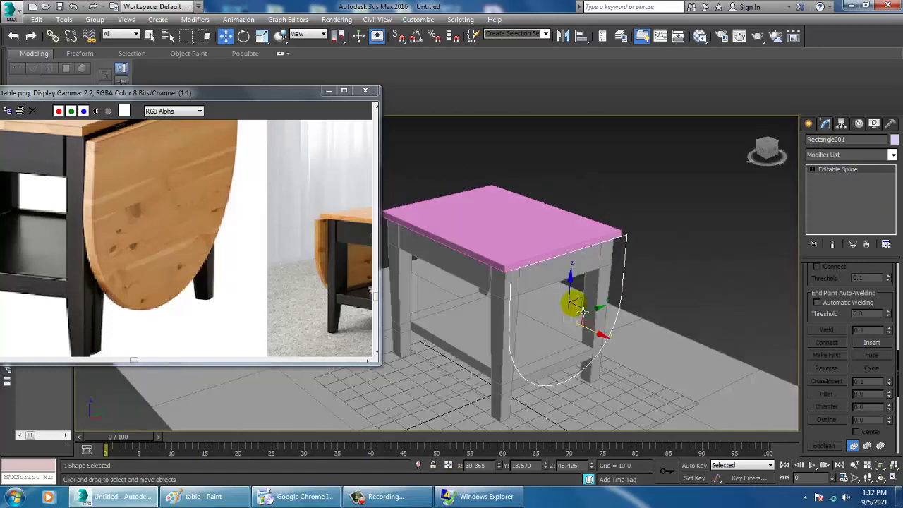
Apply an Extrude modifier to the drop-leaf spline with an amount of 3.0
click(852, 155)
text(ex)
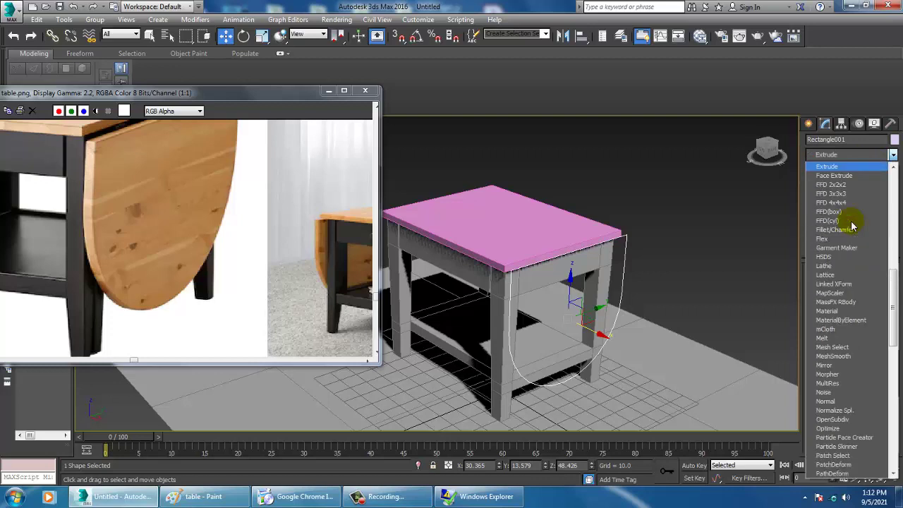
key(Return)
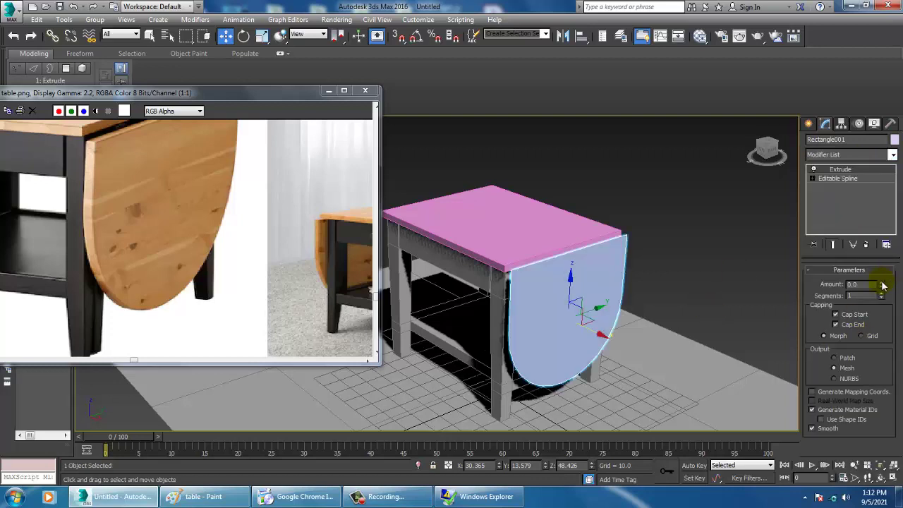
click(882, 283)
click(882, 283)
click(882, 283)
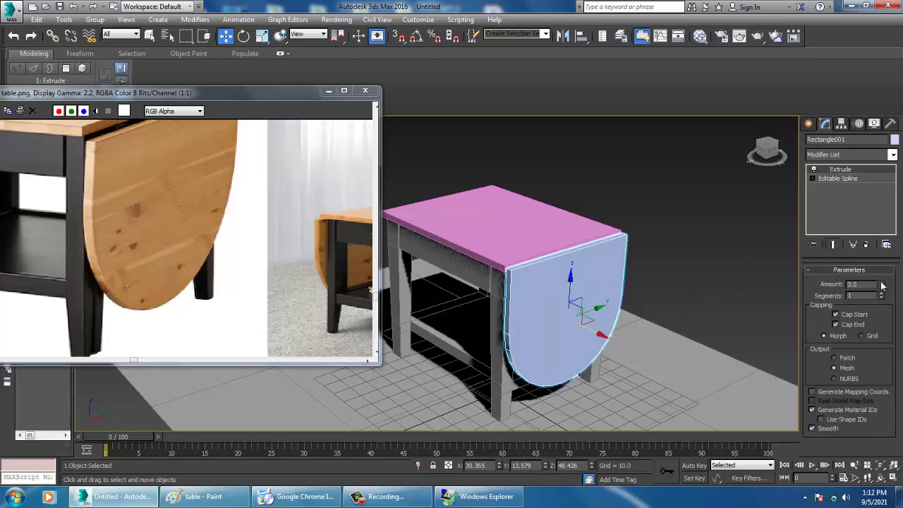
Move only the drop leaf's pivot to the middle of its upper edge in the Front view, at about Z 82.1
alt+middle_drag(560, 299, 584, 279)
middle_drag(281, 279, 90, 255)
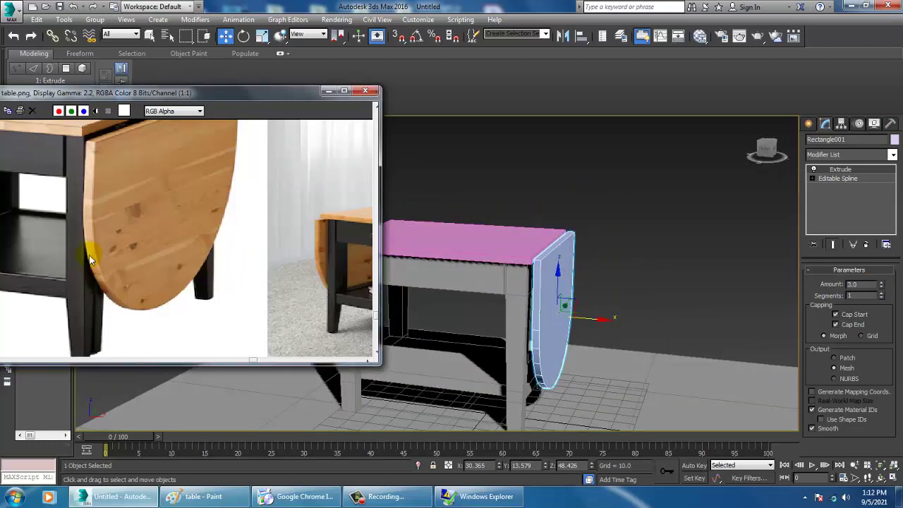
middle_drag(268, 260, 146, 253)
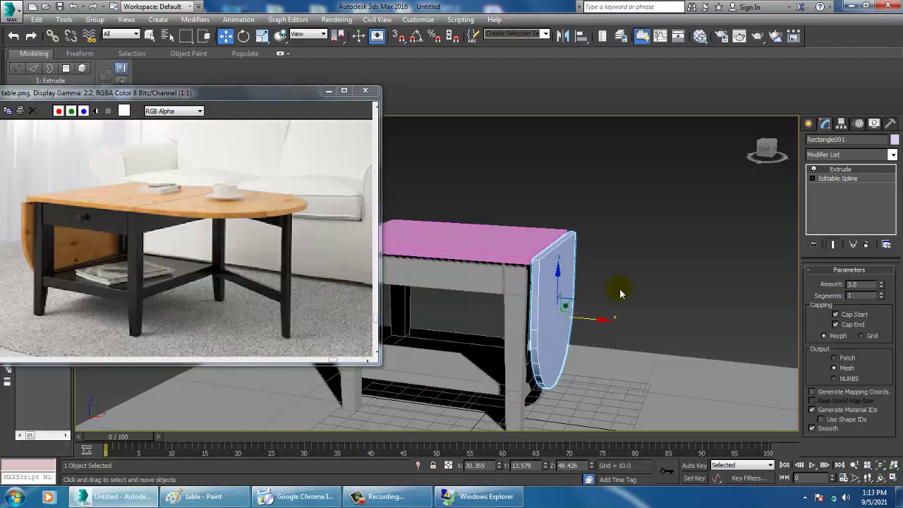
alt+middle_drag(626, 292, 490, 298)
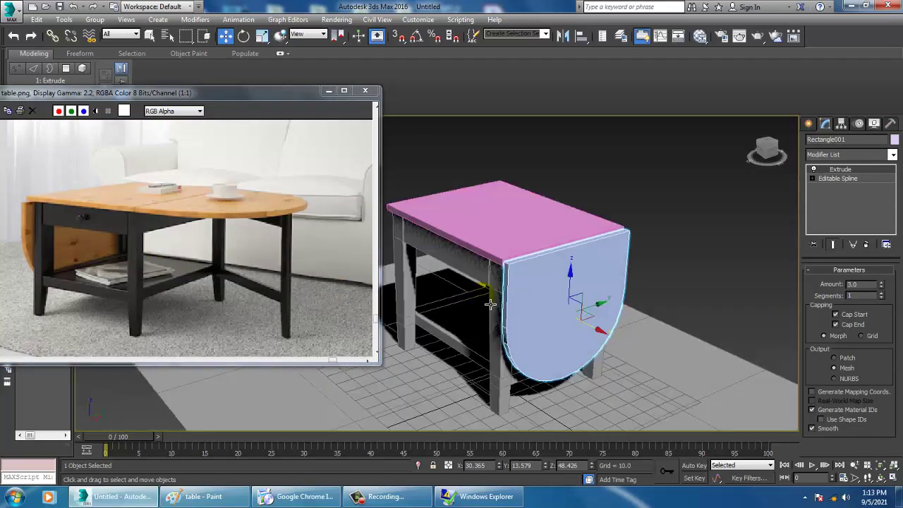
scroll(532, 289, up, 3)
key(alt+w)
scroll(559, 191, down, 2)
key(alt+w)
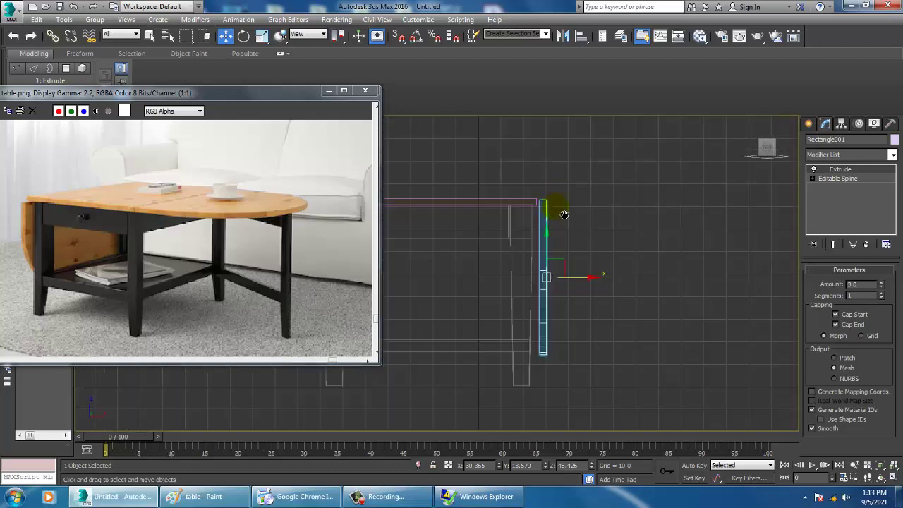
scroll(586, 220, up, 3)
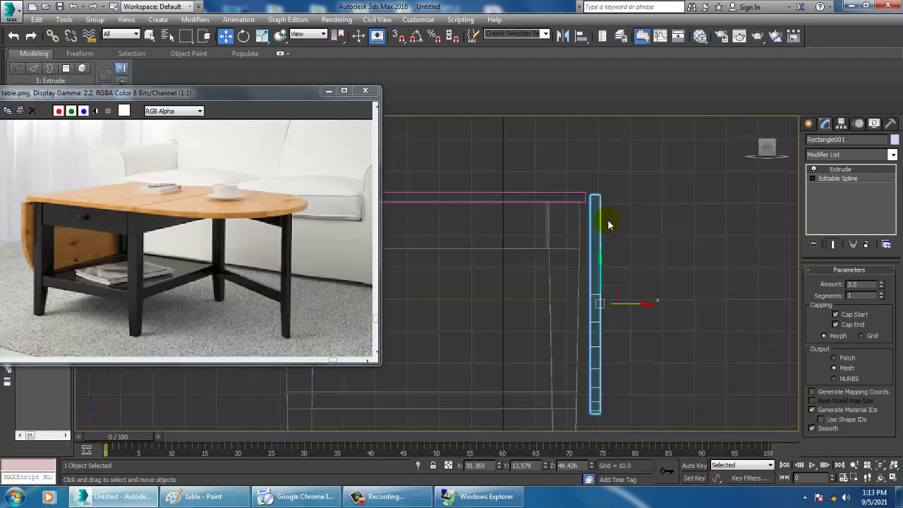
click(841, 125)
click(856, 195)
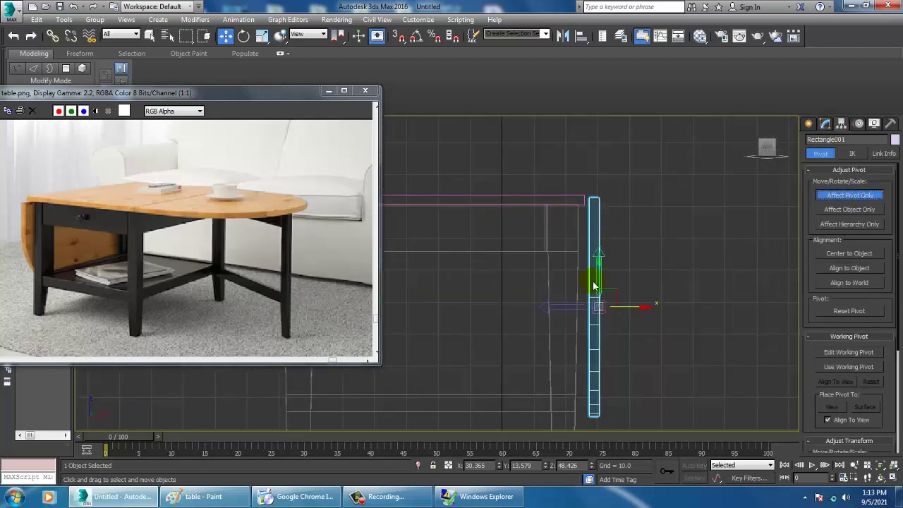
drag(598, 286, 601, 181)
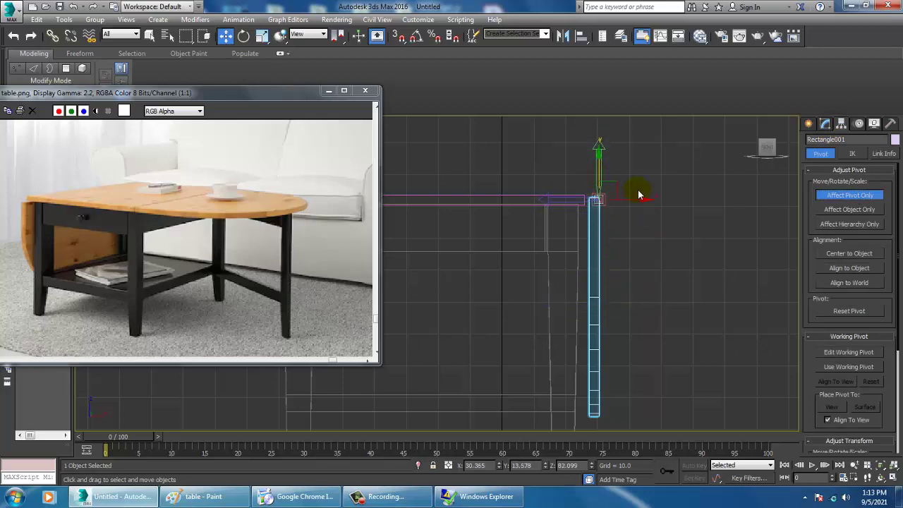
drag(644, 206, 640, 206)
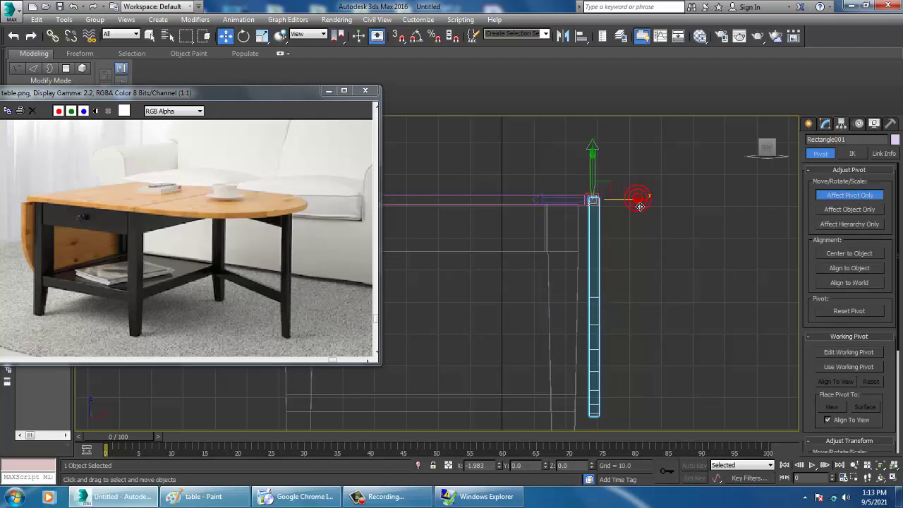
click(837, 198)
Rotate the drop leaf up to horizontal and move it against the tabletop's edge, to about X 27.3 and Z 81.6
key(e)
drag(631, 259, 683, 157)
middle_drag(648, 209, 597, 238)
scroll(596, 233, up, 2)
key(w)
drag(594, 197, 596, 199)
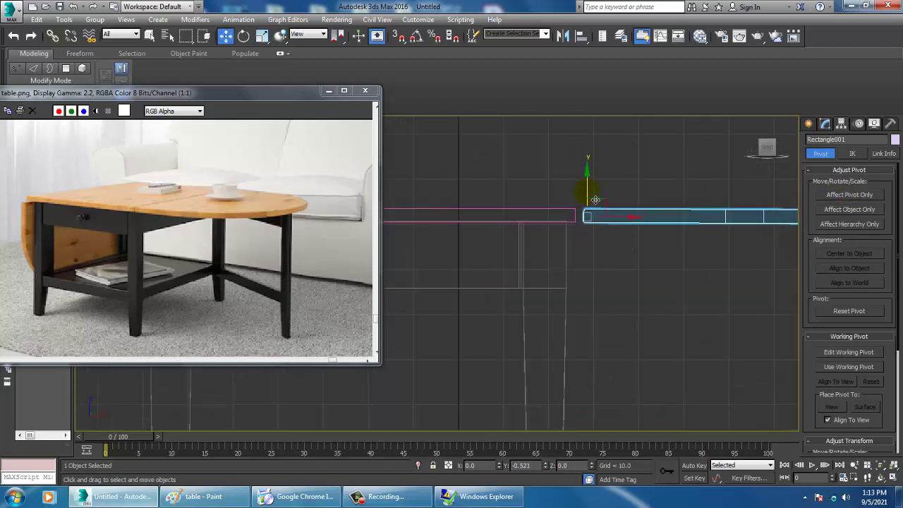
drag(628, 231, 630, 226)
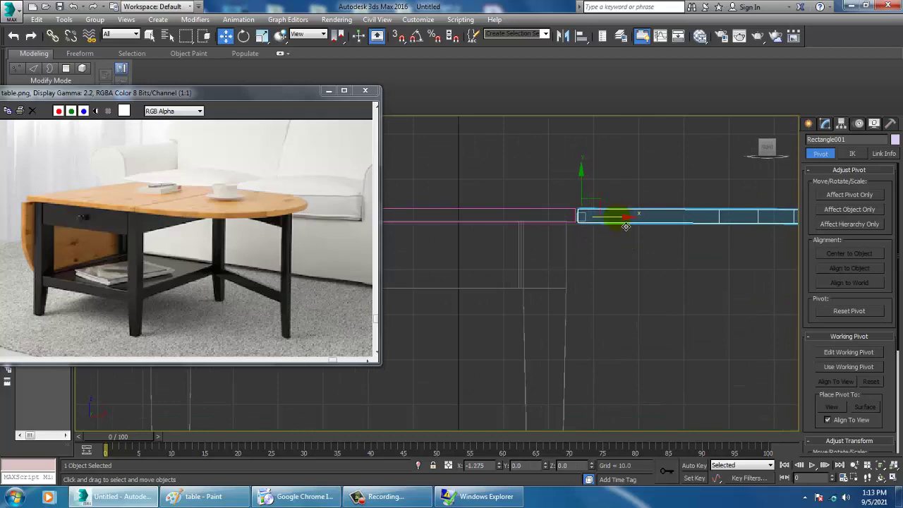
Inspect the raised leaf in the Perspective view and compare it with the reference photo
key(alt+w)
middle_click(629, 348)
key(alt+w)
alt+middle_drag(629, 349, 566, 244)
scroll(569, 247, down, 4)
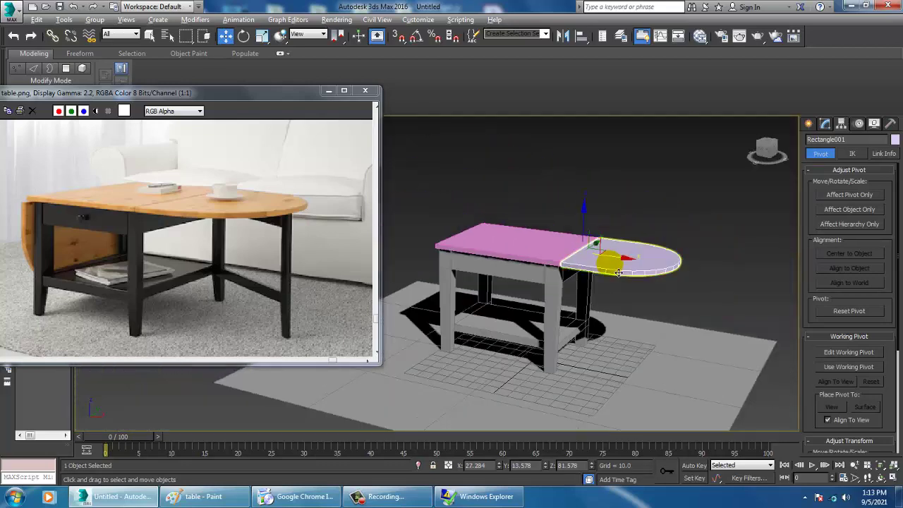
middle_drag(614, 270, 602, 246)
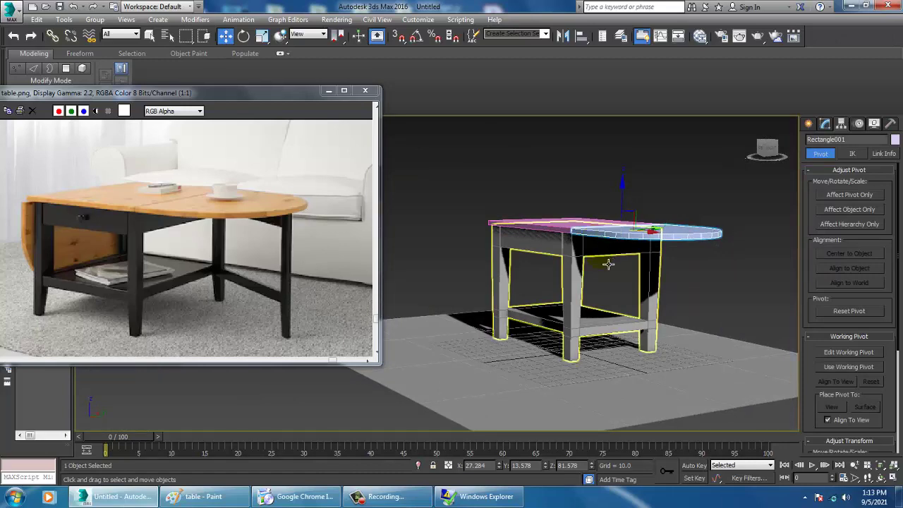
Create a box about 6.5 long, 3.4 wide and 18 high in the Top view, beside the corner leg at the tabletop's edge
key(alt+w)
key(alt+w)
middle_drag(626, 211, 599, 240)
scroll(607, 177, down, 5)
scroll(597, 244, up, 4)
click(808, 124)
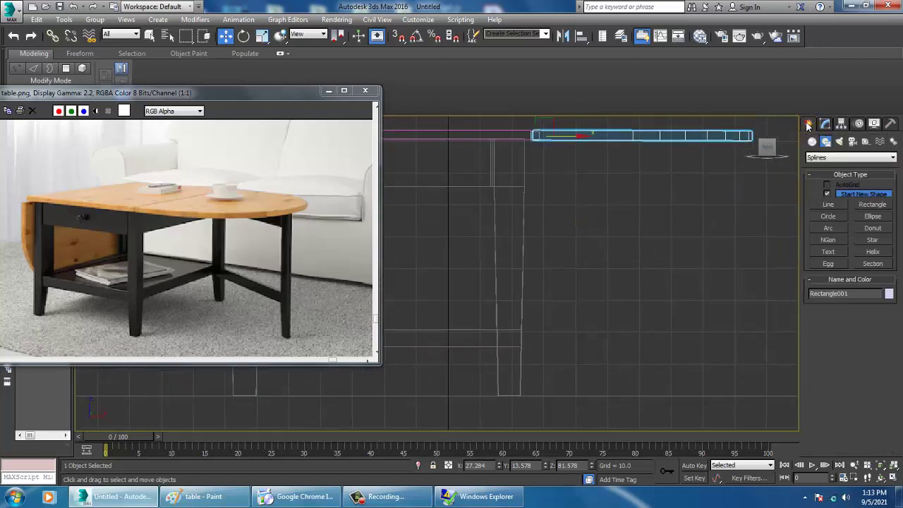
click(812, 142)
click(829, 196)
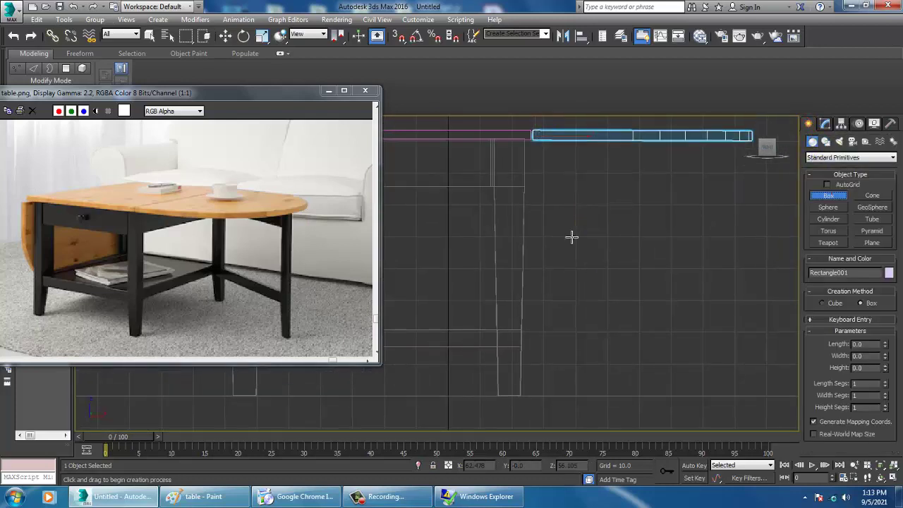
key(alt+w)
middle_drag(458, 199, 442, 198)
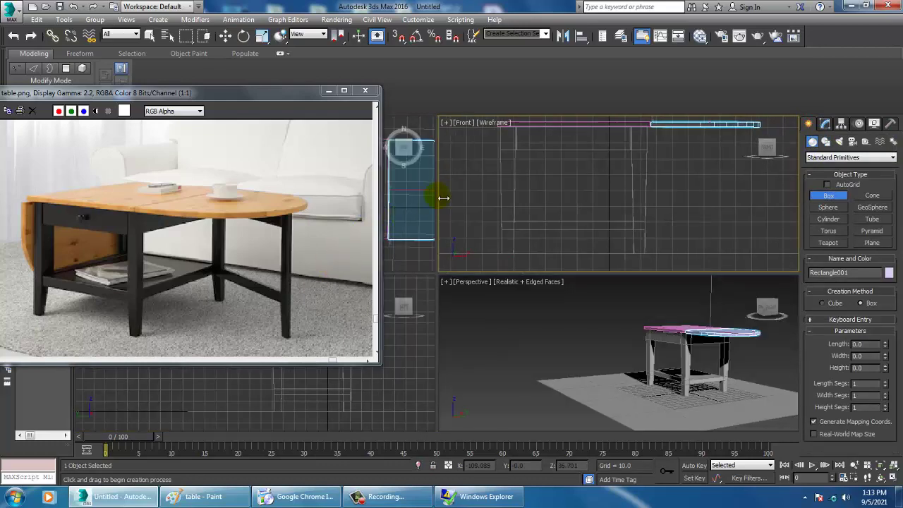
middle_click(403, 219)
key(alt+w)
scroll(404, 220, down, 4)
middle_drag(500, 249, 537, 265)
scroll(597, 202, up, 5)
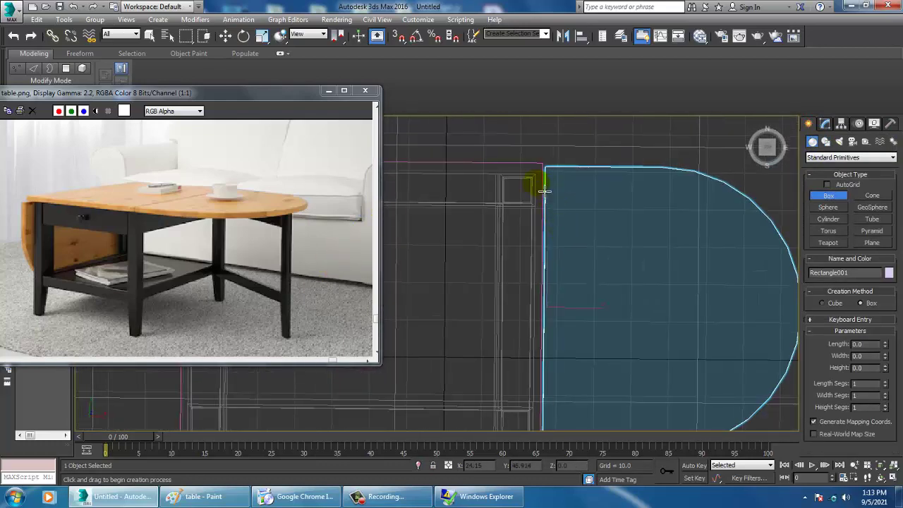
drag(547, 189, 561, 209)
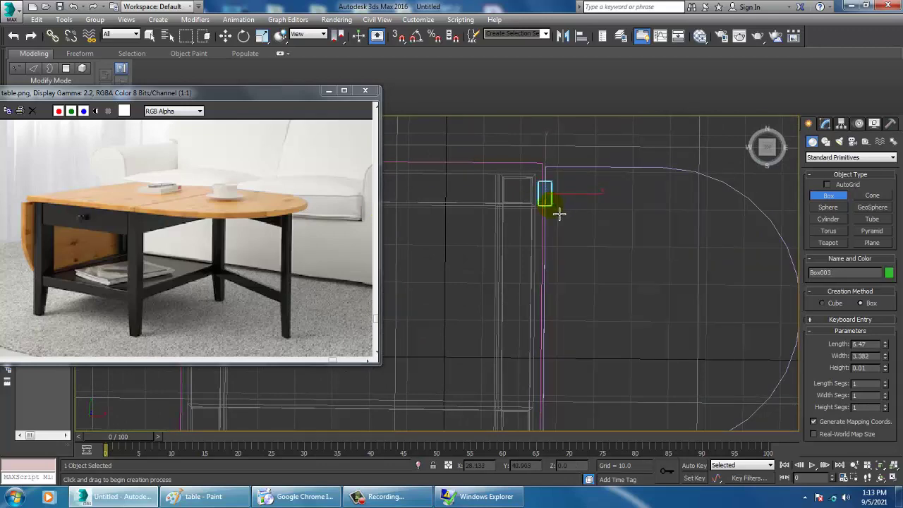
Scale the new box along Z to about 447% so it reaches up to the raised leaf
key(alt+w)
middle_click(621, 364)
key(w)
alt+middle_drag(621, 363, 599, 306)
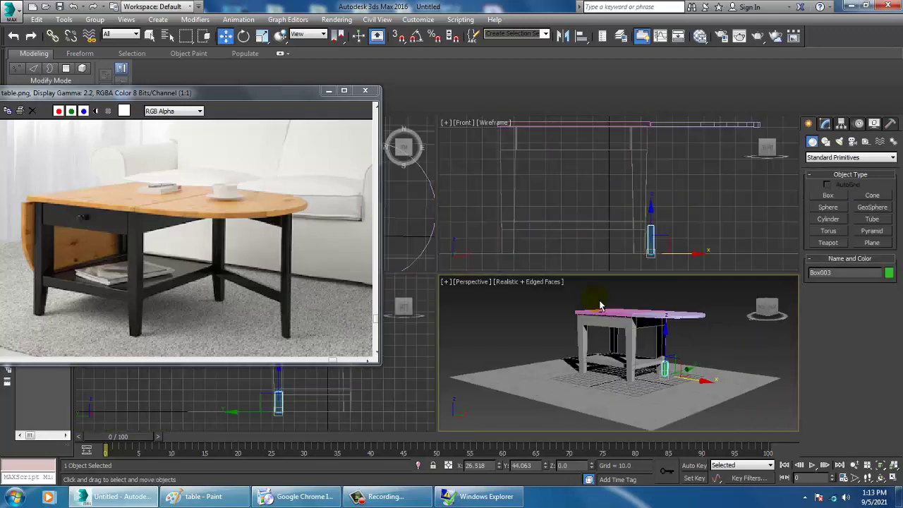
scroll(621, 345, up, 3)
alt+middle_drag(649, 369, 567, 351)
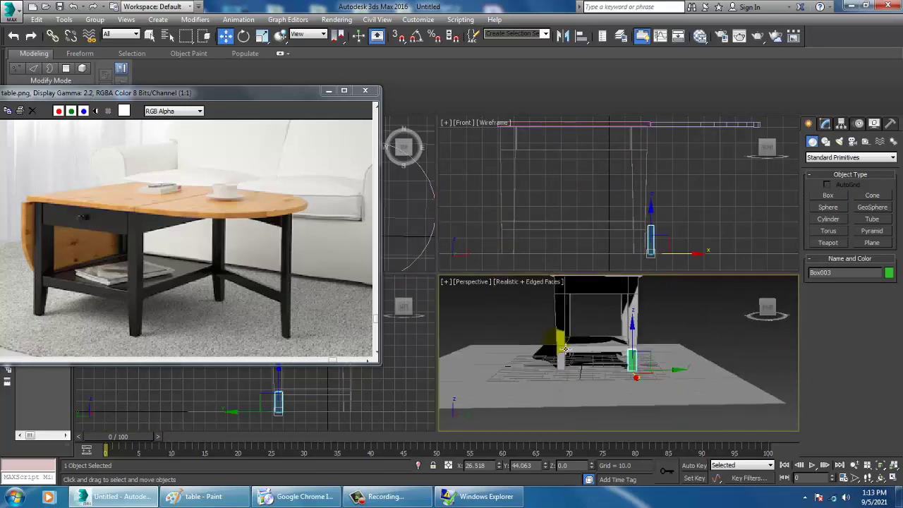
middle_drag(627, 357, 604, 355)
scroll(611, 364, up, 3)
key(r)
key(alt+w)
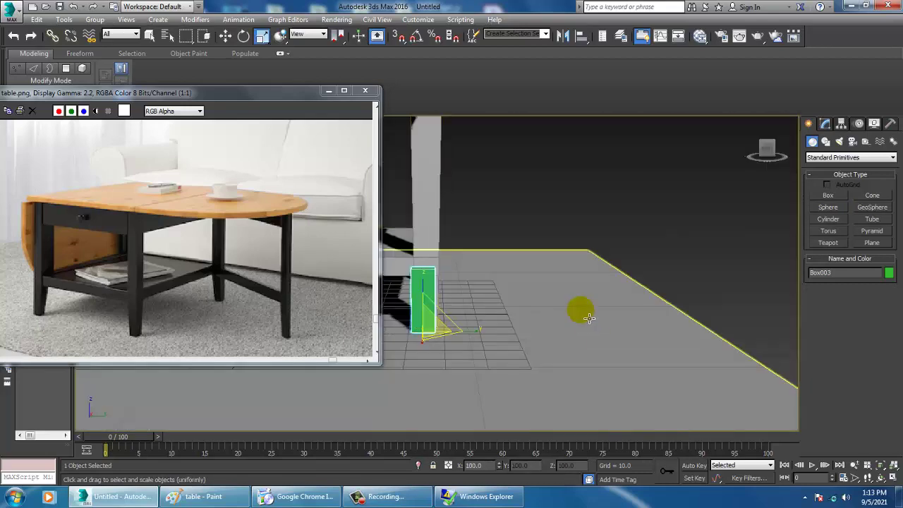
alt+middle_drag(587, 318, 647, 322)
scroll(646, 323, down, 3)
drag(589, 330, 546, 170)
alt+middle_drag(545, 167, 596, 273)
Scale the support leg along Y to about 67% to make it slimmer
key(w)
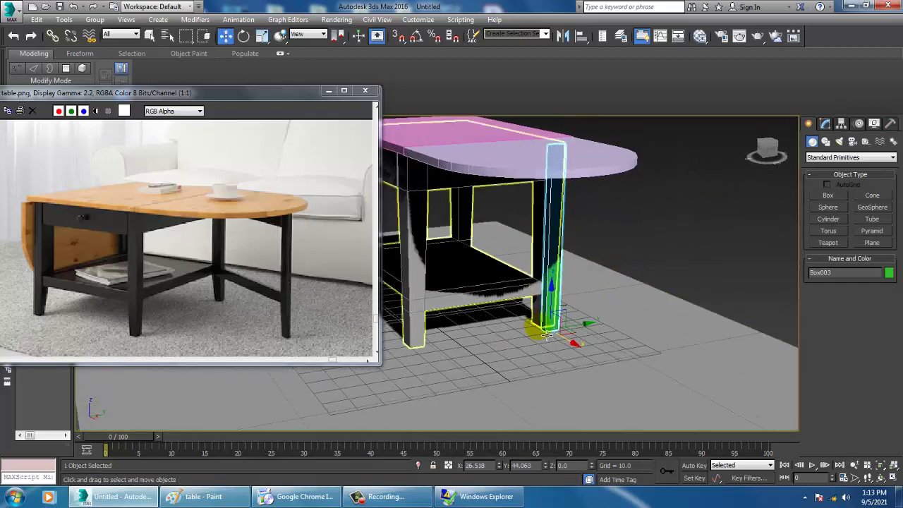
key(r)
drag(503, 338, 521, 331)
key(w)
alt+middle_drag(529, 341, 590, 337)
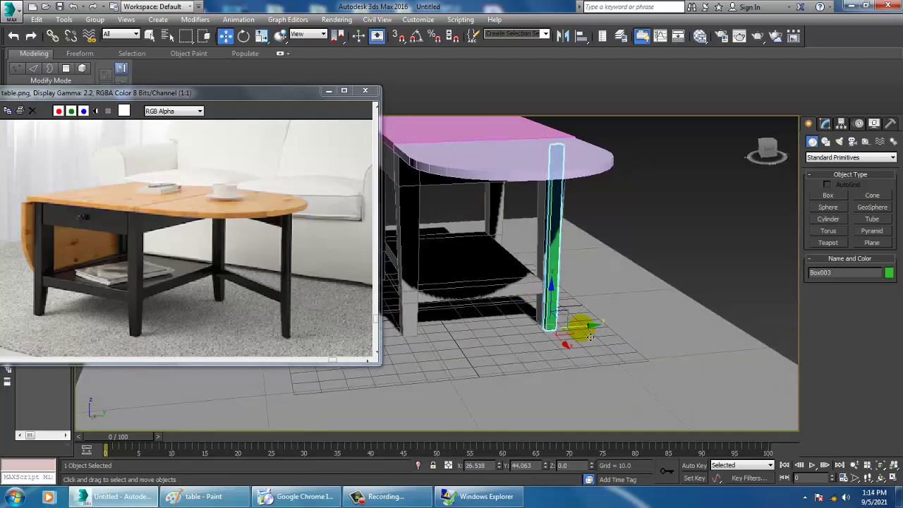
Clone the support leg as one copy along X beneath the leaf's outer end, to about X 78.5
mouse_move(588, 334)
shift+mouse_down()
mouse_move(456, 344)
mouse_move(478, 321)
shift+mouse_up()
click(497, 296)
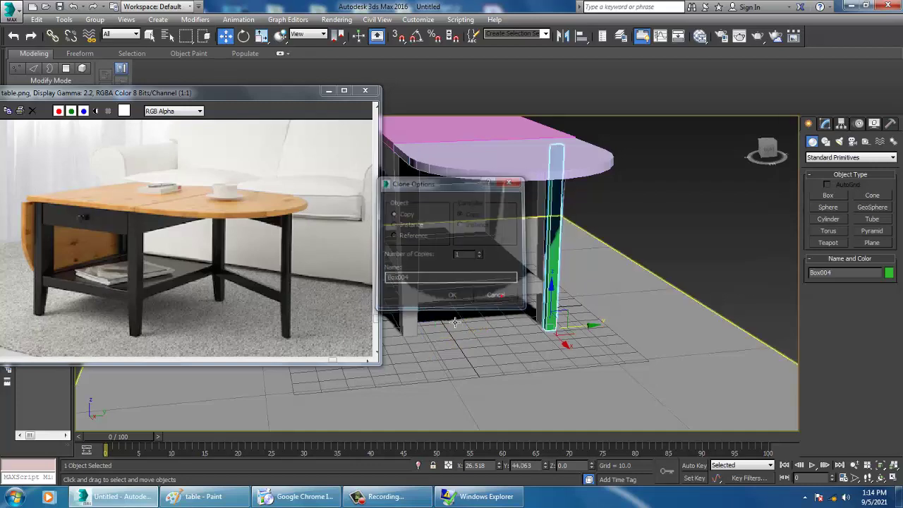
alt+middle_drag(512, 302, 575, 340)
shift+drag(585, 343, 692, 367)
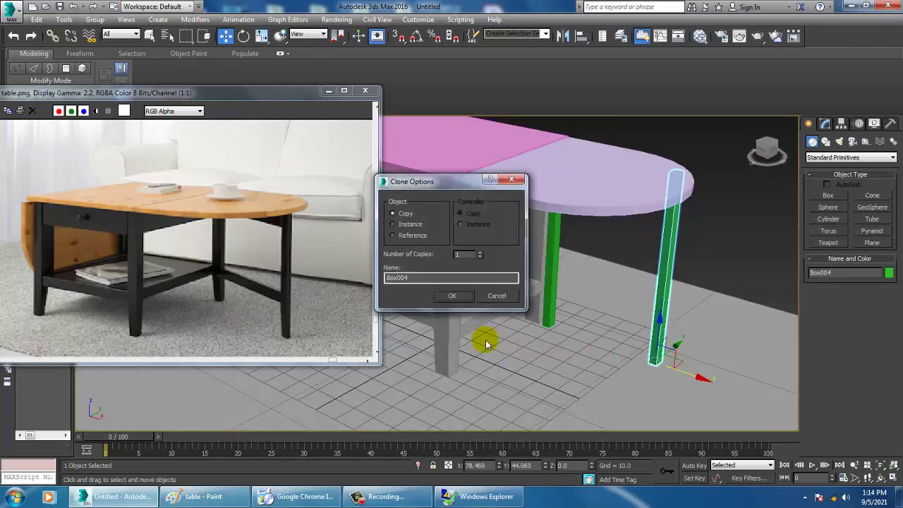
click(454, 297)
Convert both support legs to Editable Poly
mouse_move(459, 300)
alt+middle_down()
mouse_move(596, 313)
mouse_move(619, 373)
mouse_move(628, 312)
mouse_move(611, 315)
alt+middle_up()
key(r)
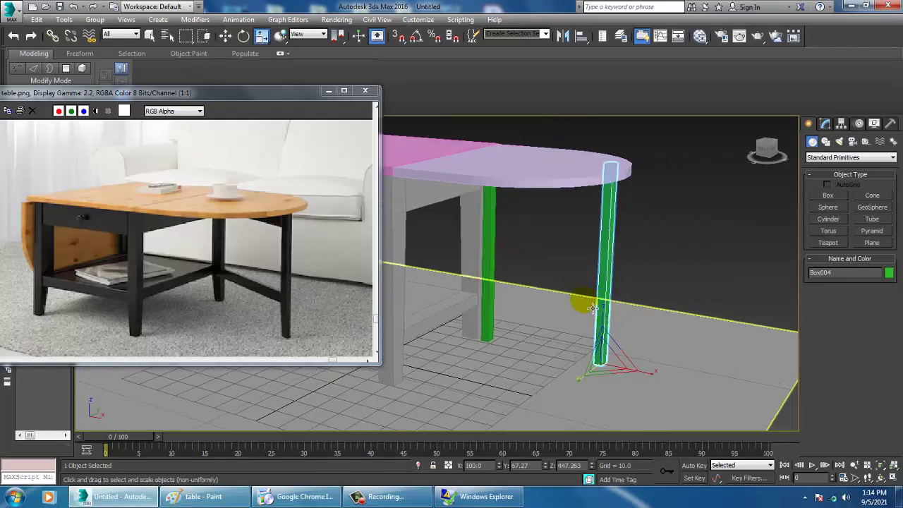
click(831, 125)
ctrl+click(490, 237)
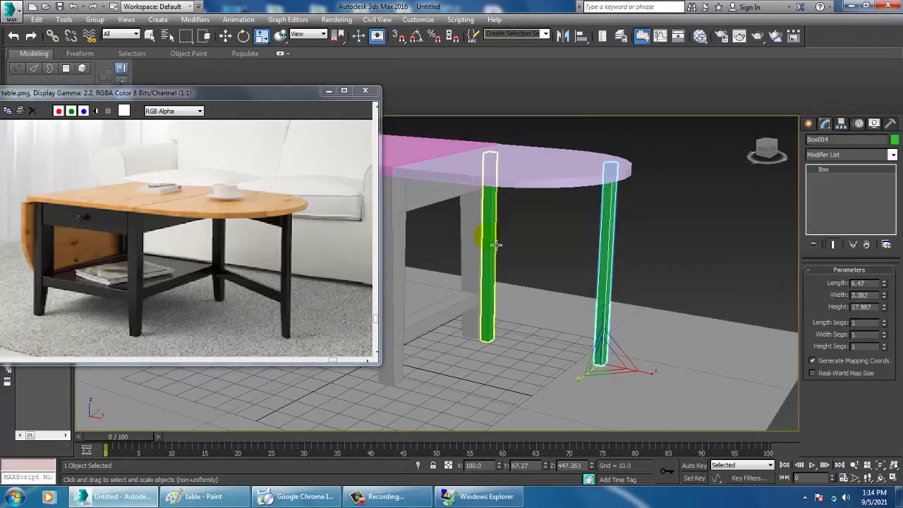
right_click(487, 233)
mouse_move(550, 347)
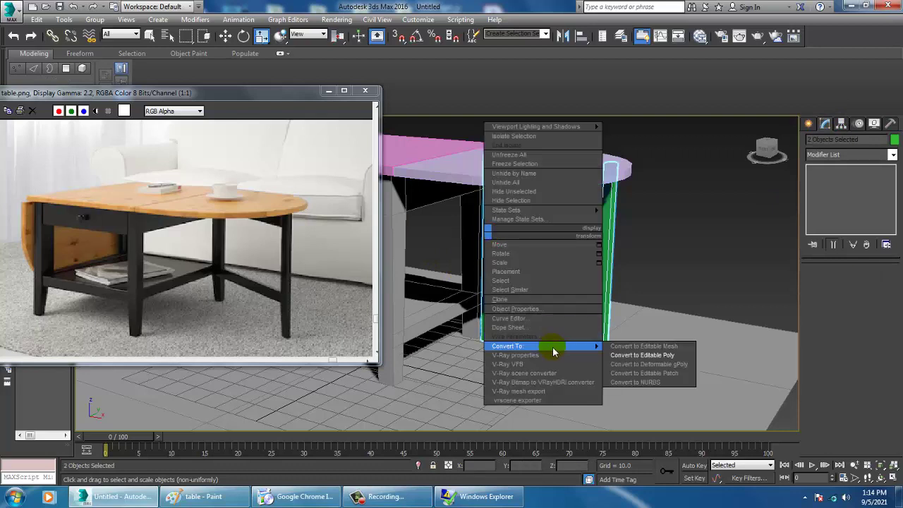
click(669, 352)
Attach the inner support leg to the outer support leg so they form one editable poly object
click(640, 245)
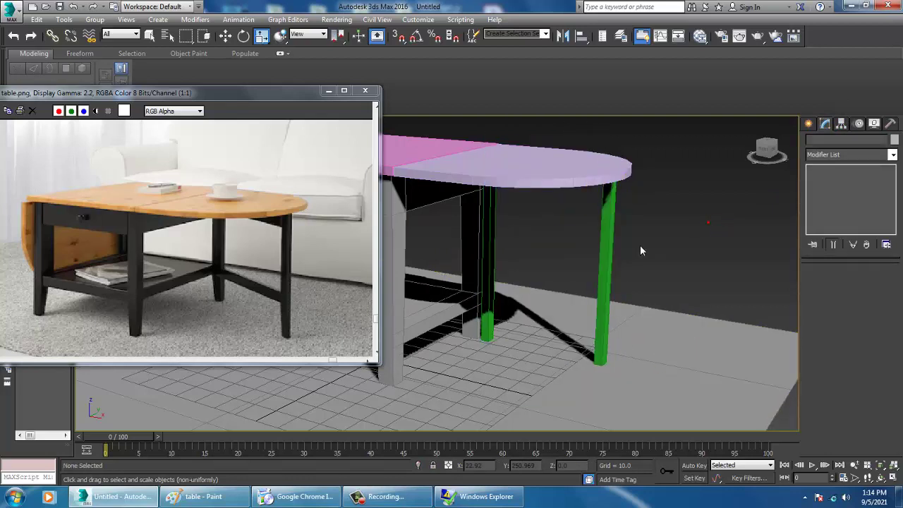
click(618, 256)
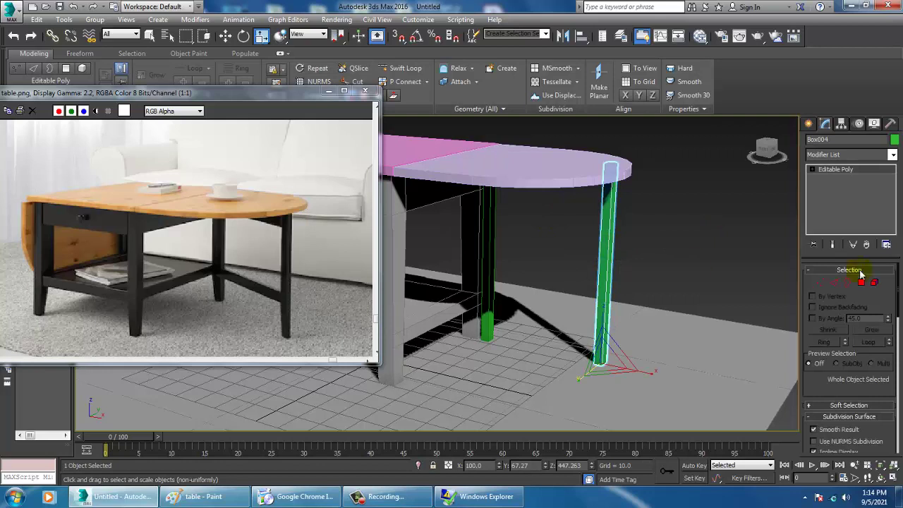
drag(846, 402, 820, 182)
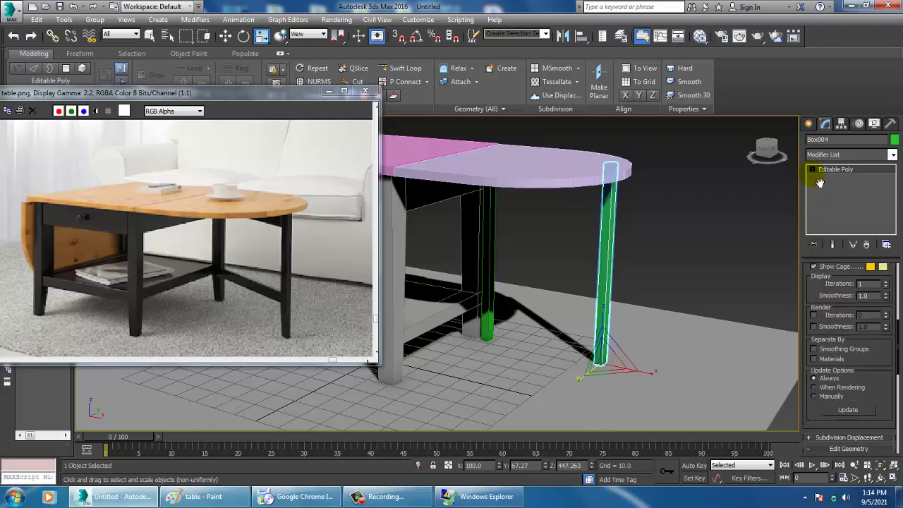
drag(880, 438, 881, 335)
click(822, 429)
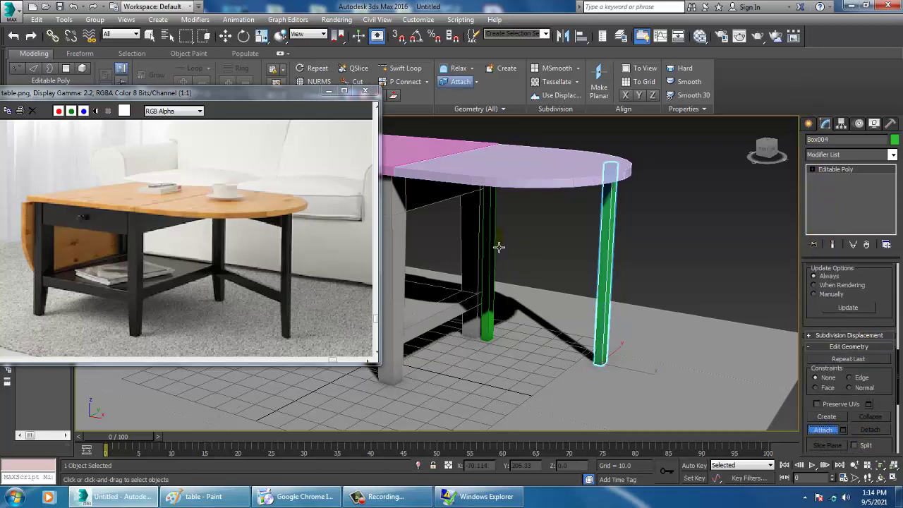
click(494, 243)
right_click(498, 247)
Connect the vertical edges of both support legs with one edge loop at mid-height
alt+middle_drag(576, 310, 572, 308)
key(2)
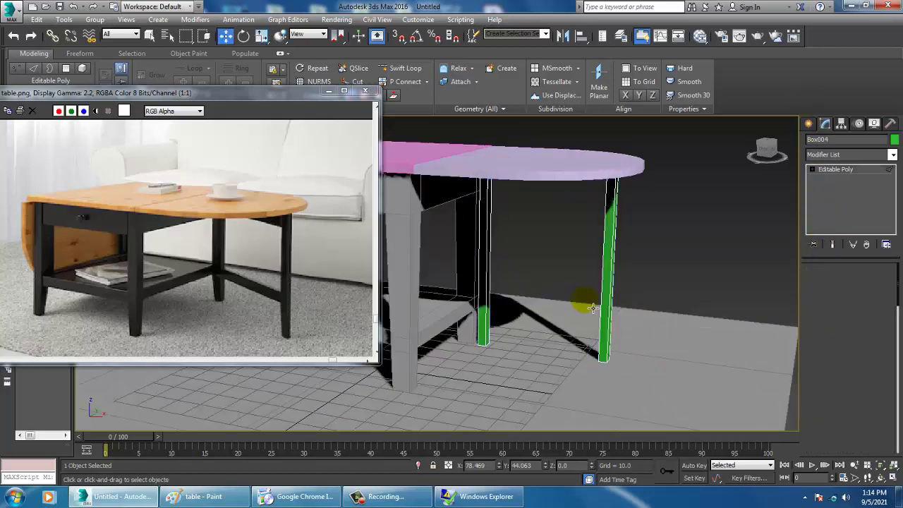
drag(677, 247, 425, 275)
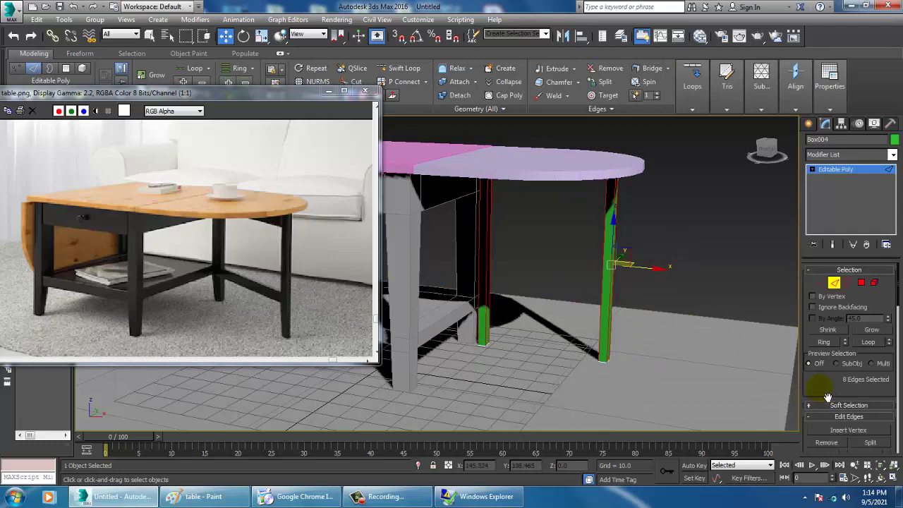
drag(827, 397, 819, 273)
click(881, 358)
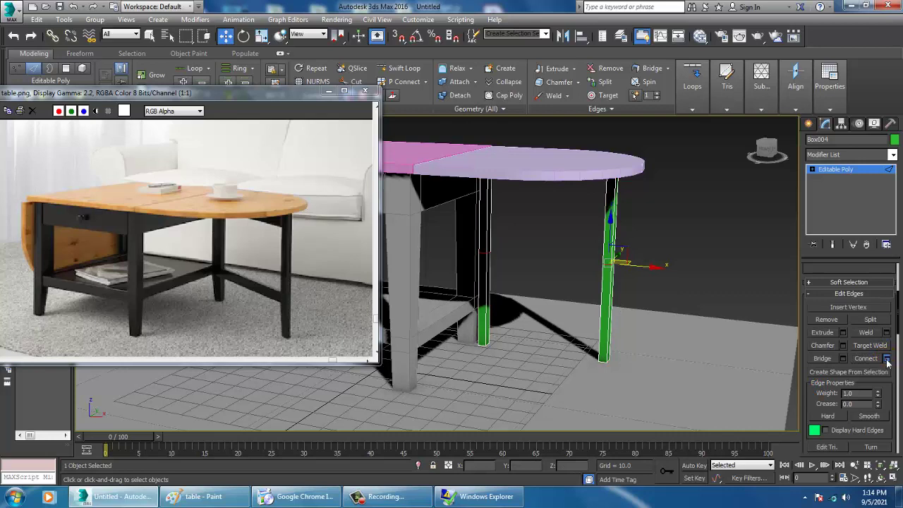
click(887, 359)
click(477, 329)
Connect the lower vertical edges of both support legs with one segment
drag(505, 307, 515, 311)
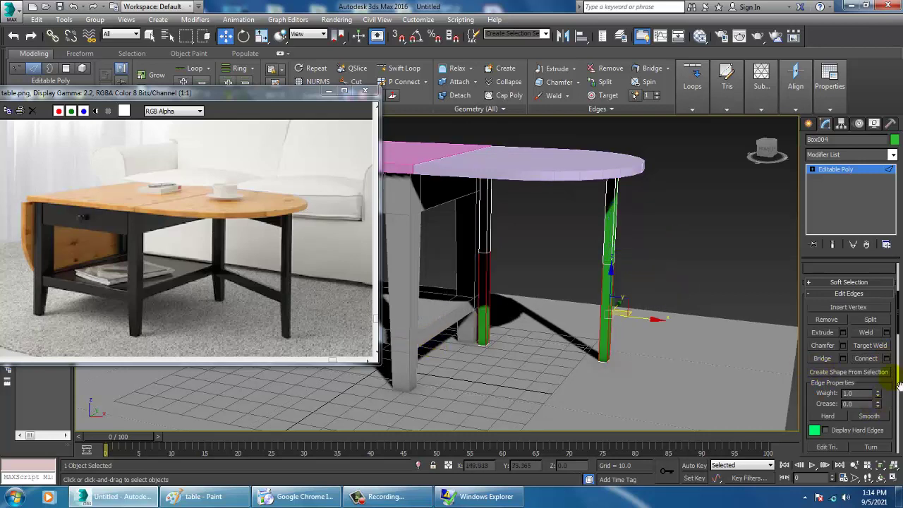
click(888, 362)
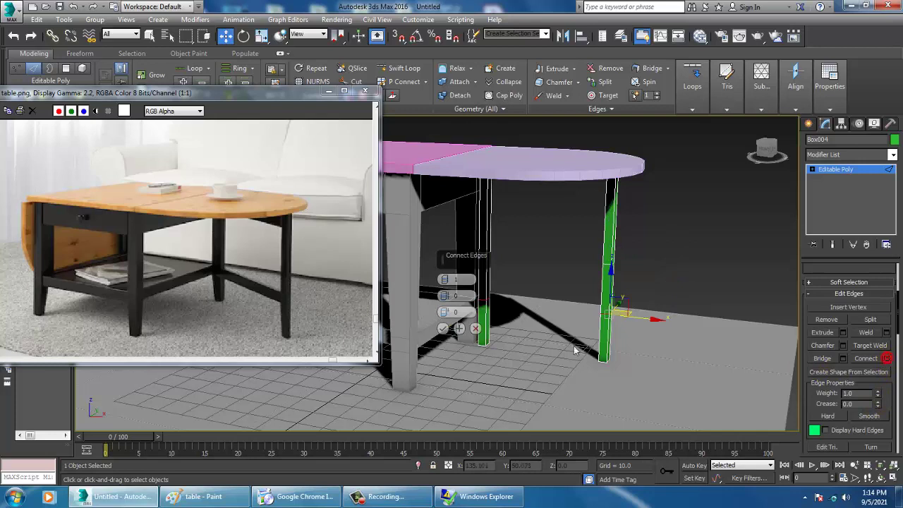
click(442, 327)
Move the two vertex rows on the support legs down, close together at the height of the table's lower rail
key(1)
drag(645, 328, 644, 328)
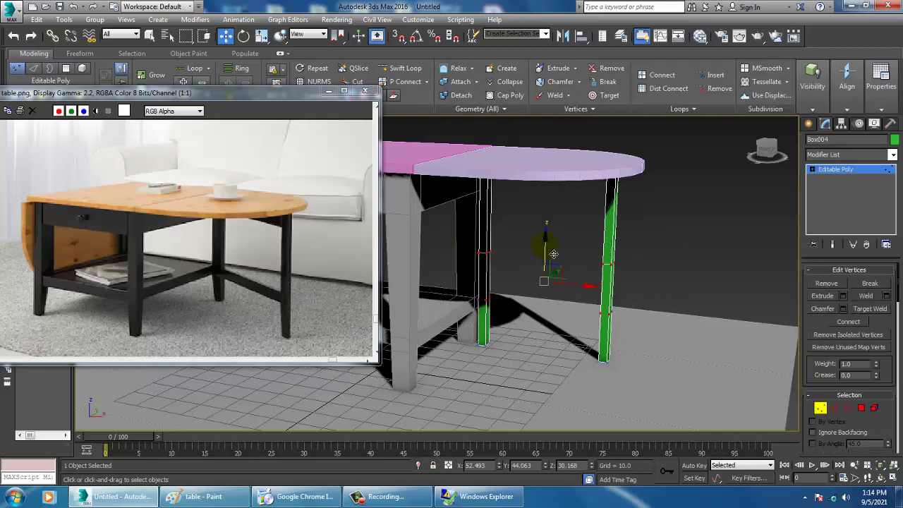
drag(557, 263, 564, 272)
drag(649, 294, 650, 293)
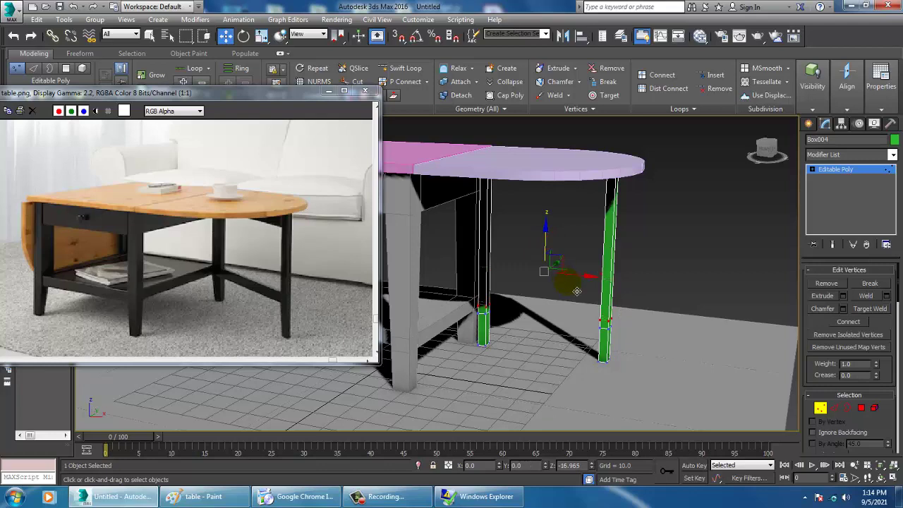
drag(577, 274, 577, 274)
Connect the support legs' upper vertical edges with 2 segments, pinch about -54 and slide about -35, and raise the new loops beneath the leaf
alt+middle_drag(592, 271, 612, 302)
click(837, 409)
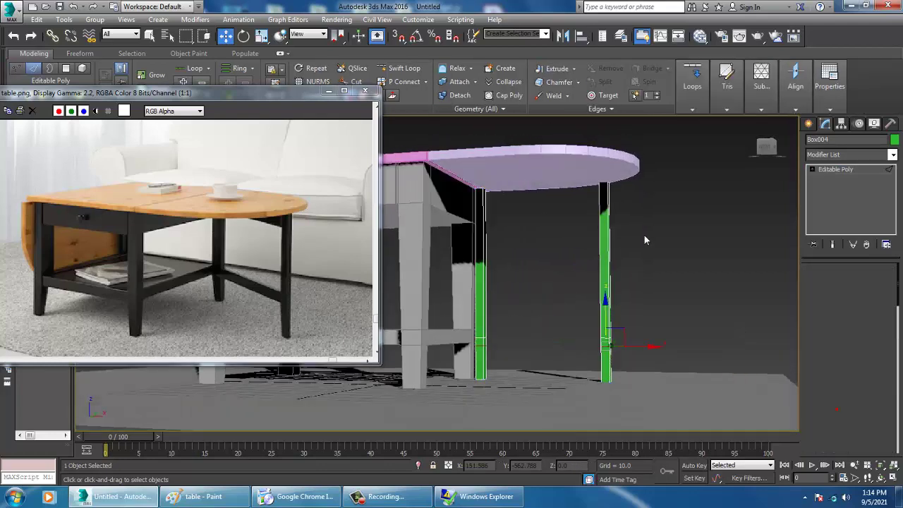
scroll(887, 388, down, 3)
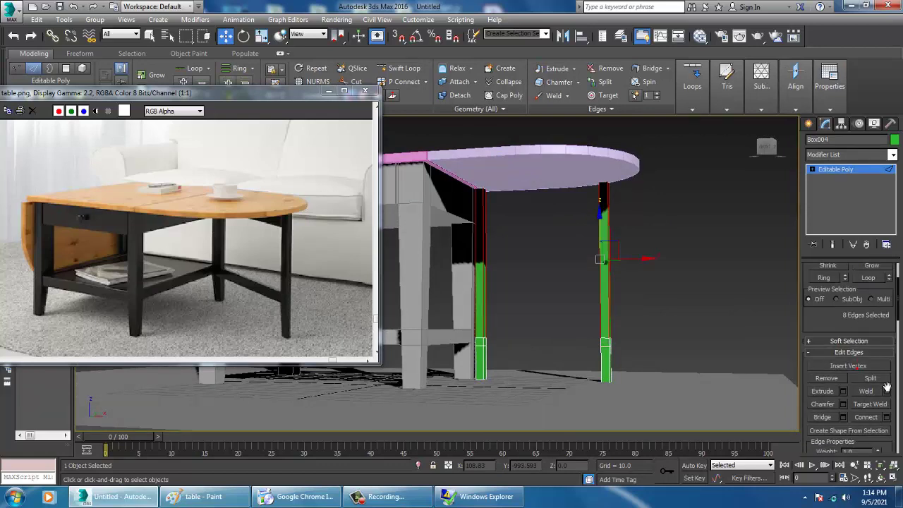
click(887, 418)
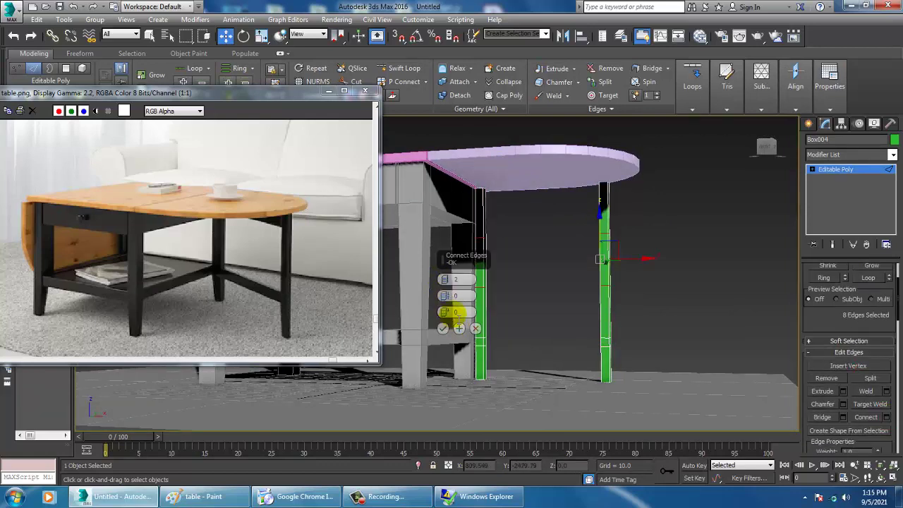
drag(443, 312, 459, 406)
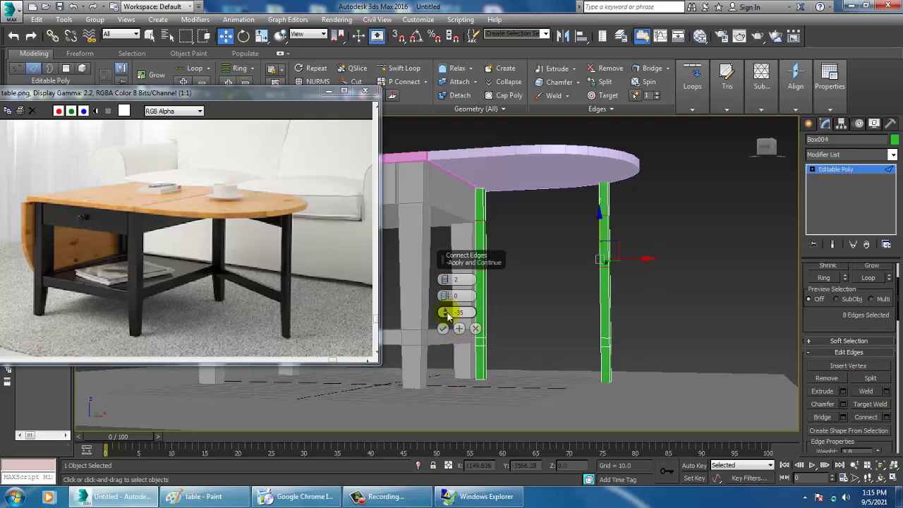
drag(456, 362, 471, 425)
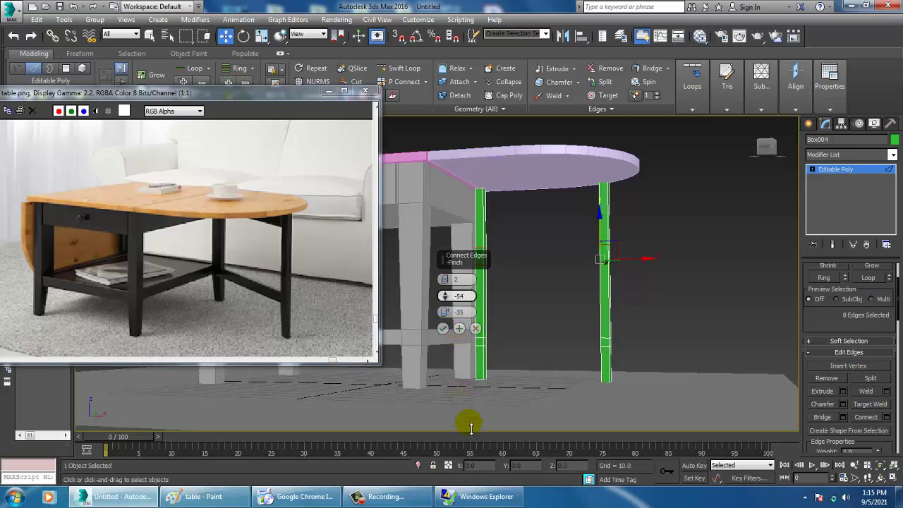
click(443, 328)
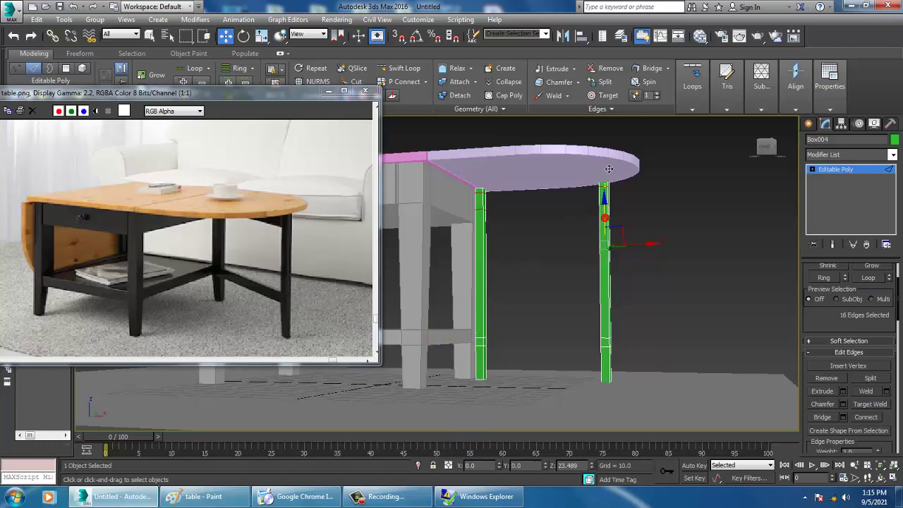
Bridge the facing upper polygons of the two support legs to form a top rail beneath the raised leaf
scroll(614, 212, up, 10)
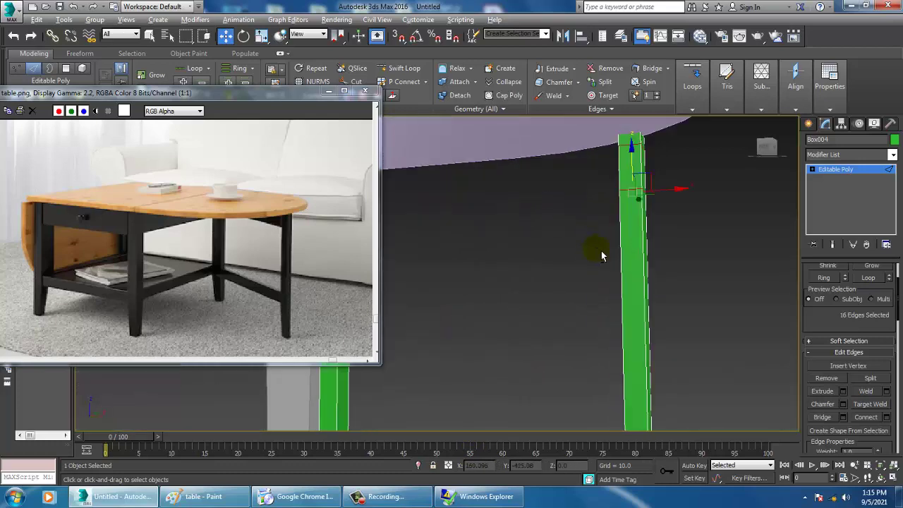
alt+middle_drag(602, 256, 613, 262)
key(4)
scroll(478, 278, down, 4)
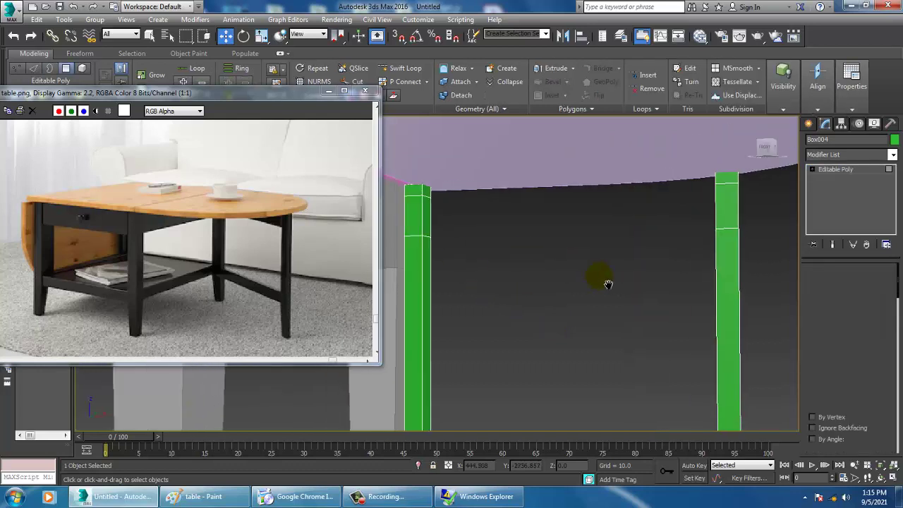
click(444, 221)
alt+middle_drag(519, 262, 630, 280)
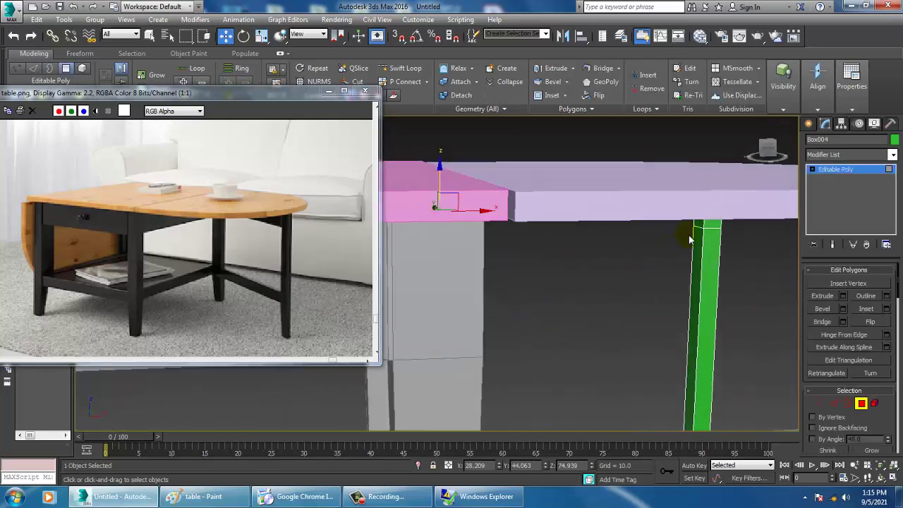
alt+middle_drag(689, 237, 694, 225)
ctrl+click(702, 223)
click(813, 322)
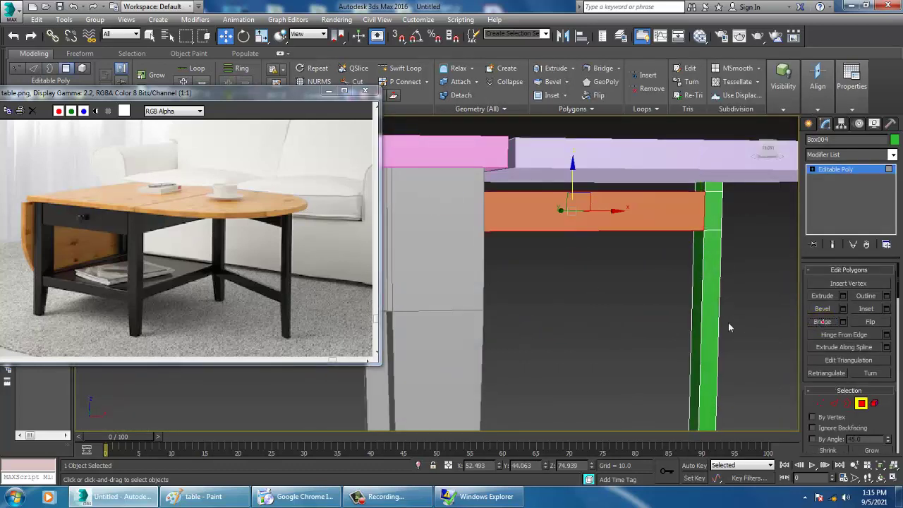
Bridge the facing lower polygons of the two support legs to form a lower rail, and leave polygon editing
alt+middle_drag(728, 323, 686, 332)
click(480, 346)
ctrl+click(684, 336)
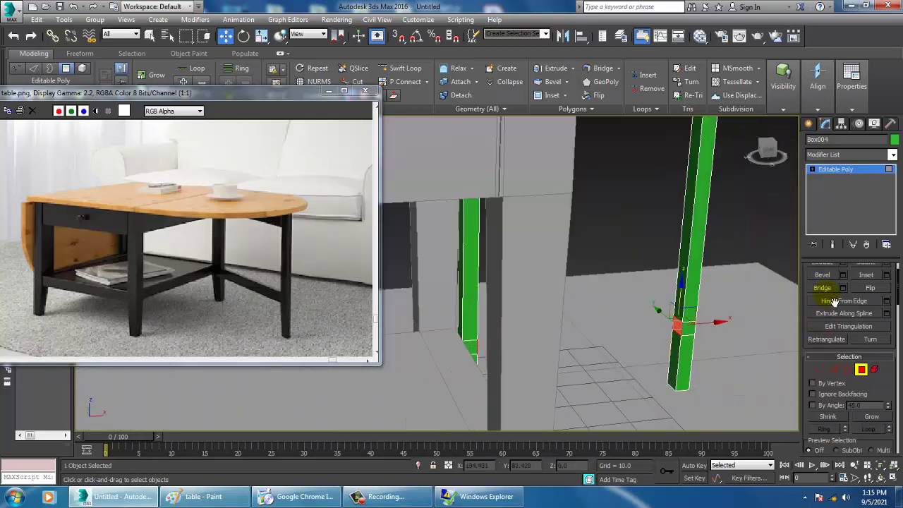
click(823, 288)
scroll(734, 314, down, 3)
alt+middle_drag(626, 312, 649, 336)
click(827, 170)
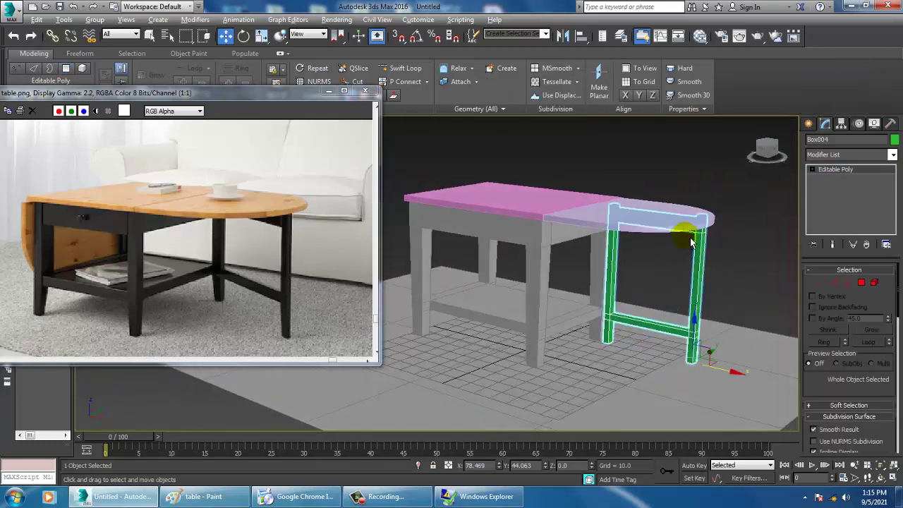
Assign the same light grey object colour to all five objects in the scene
click(894, 140)
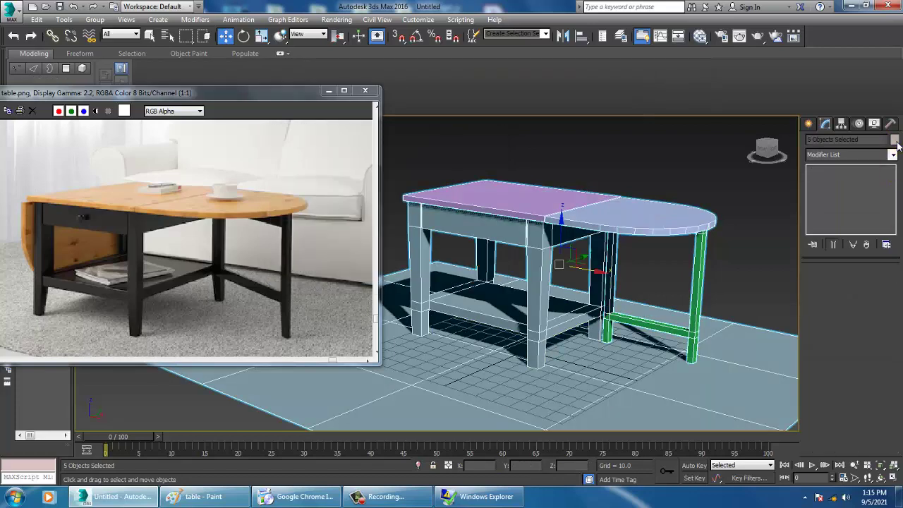
click(895, 141)
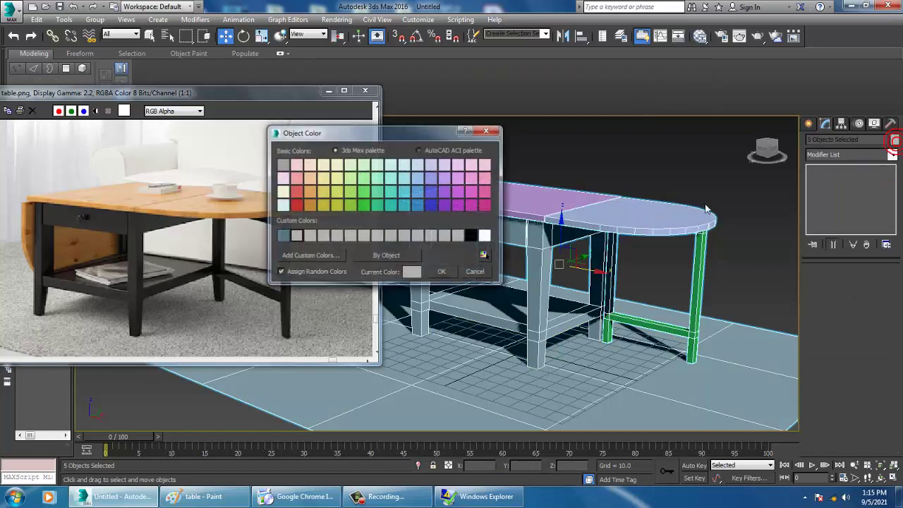
click(443, 272)
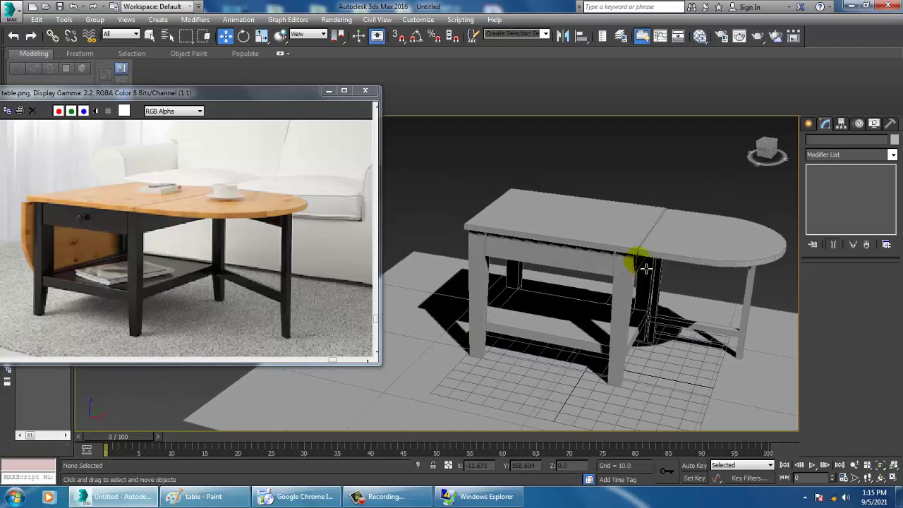
Mirror the rounded leaf across the X axis as a copy with 0 offset
click(702, 240)
alt+middle_drag(598, 250, 674, 329)
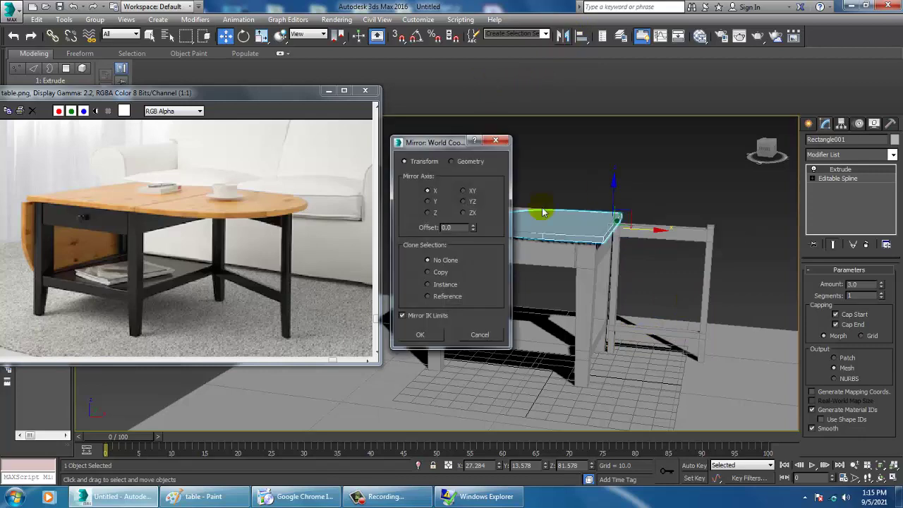
click(436, 272)
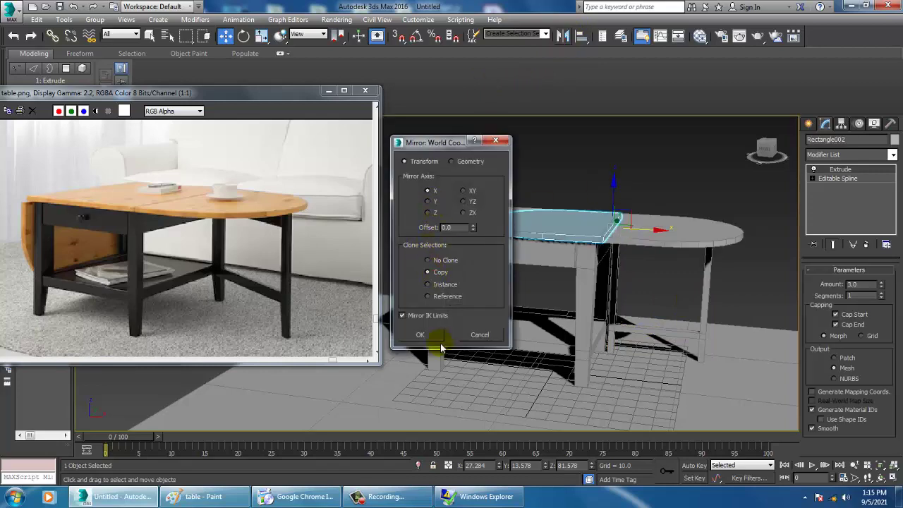
click(421, 335)
Move the mirrored leaf along X to the opposite end of the table, at about -73.6, in the front view
middle_drag(578, 255, 594, 255)
key(alt+w)
middle_drag(580, 179, 663, 206)
key(alt+w)
scroll(664, 205, down, 5)
middle_drag(466, 247, 649, 230)
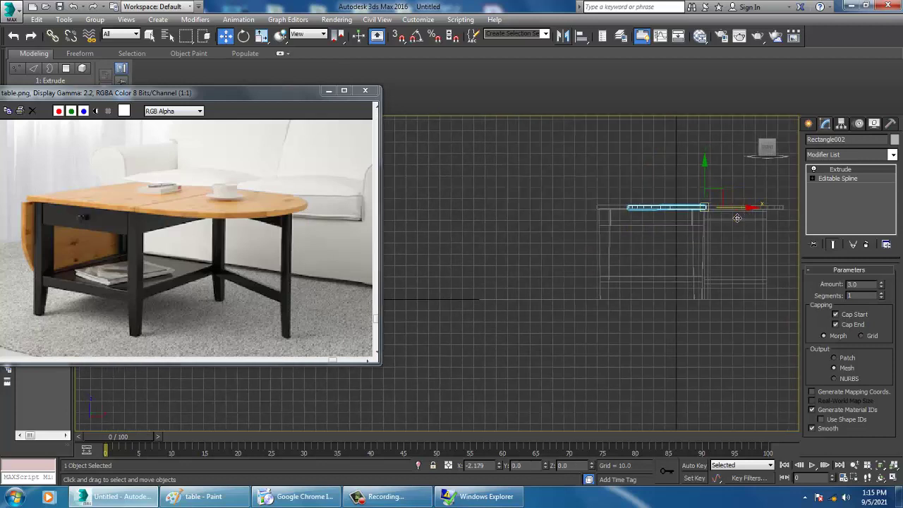
drag(737, 210, 636, 222)
scroll(612, 206, up, 4)
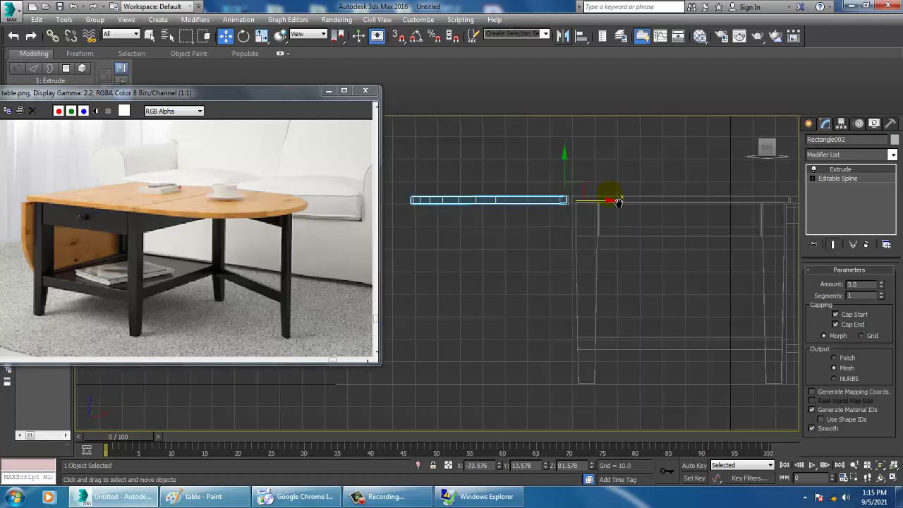
Rotate the mirrored leaf in the front view so it hangs almost vertically from the end of the tabletop
key(e)
drag(640, 189, 550, 126)
mouse_move(607, 154)
mouse_down()
mouse_move(605, 147)
mouse_move(617, 158)
mouse_up()
middle_drag(732, 288, 604, 282)
key(w)
middle_drag(694, 284, 632, 322)
scroll(577, 265, down, 2)
Move the support frame's pivot along X to the base of its inner leg, leaving the frame in place
click(563, 225)
key(p)
scroll(641, 329, up, 2)
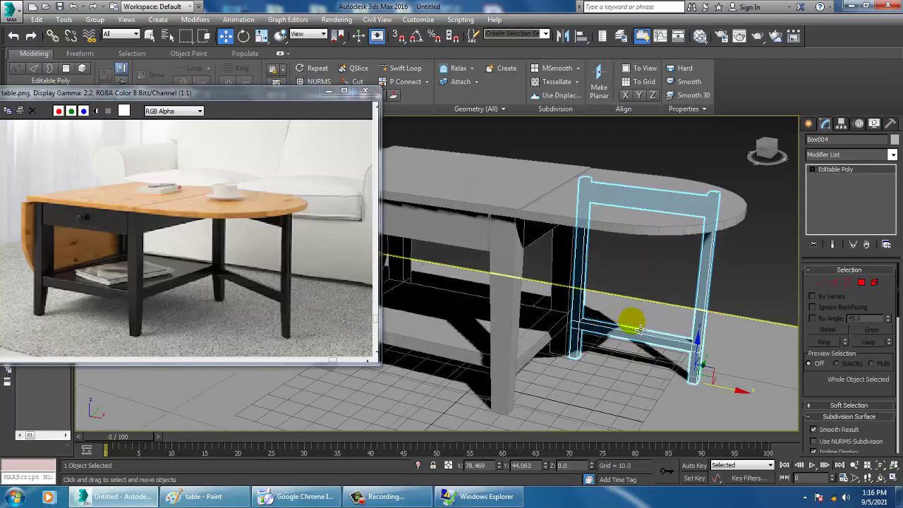
click(840, 124)
click(865, 195)
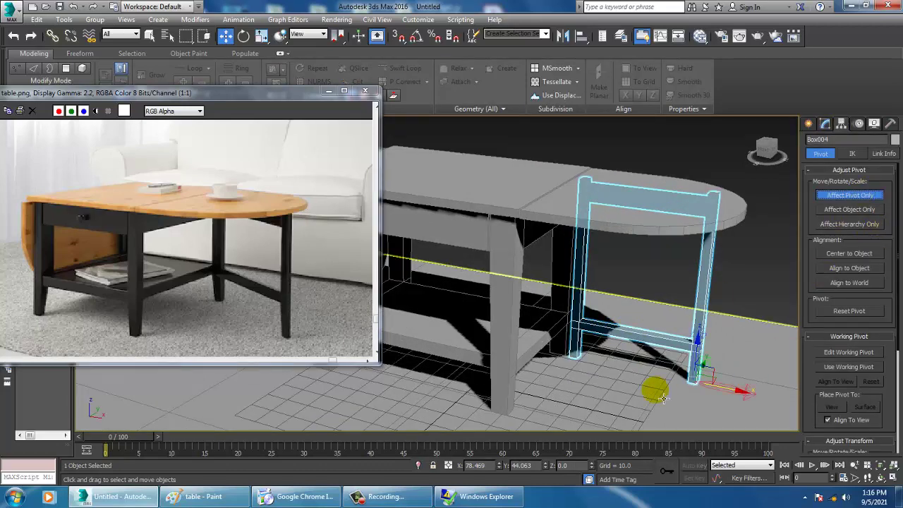
mouse_move(675, 388)
mouse_down()
mouse_move(617, 372)
mouse_move(470, 374)
mouse_move(497, 377)
mouse_up()
click(846, 195)
Rotate a copy of the support frame around Z by about 90 degrees so it folds across the table's end
key(e)
click(456, 297)
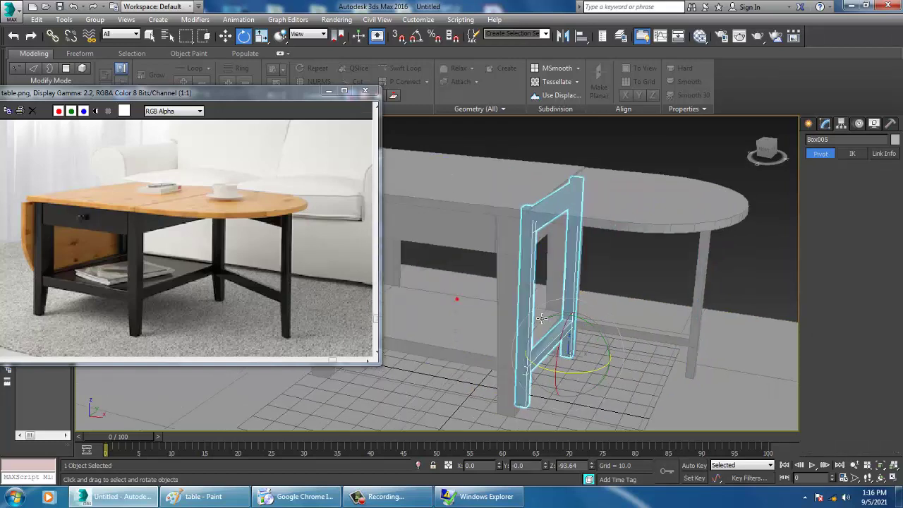
mouse_move(494, 302)
alt+middle_down()
mouse_move(595, 291)
mouse_move(629, 373)
alt+middle_up()
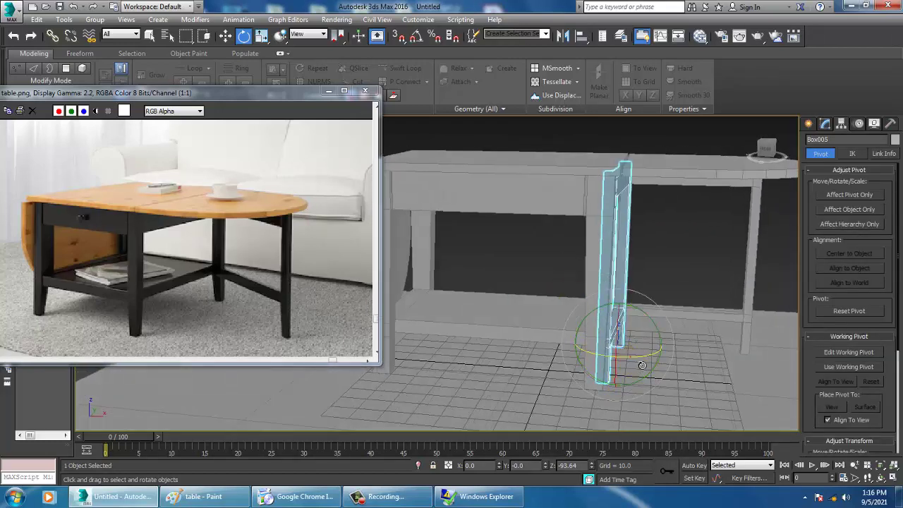
drag(635, 367, 645, 365)
alt+middle_drag(597, 338, 515, 341)
alt+middle_drag(708, 313, 724, 291)
Move the frame copy along X to the opposite end of the table and nudge it with the hanging leaf about 0.16 toward the legs
key(w)
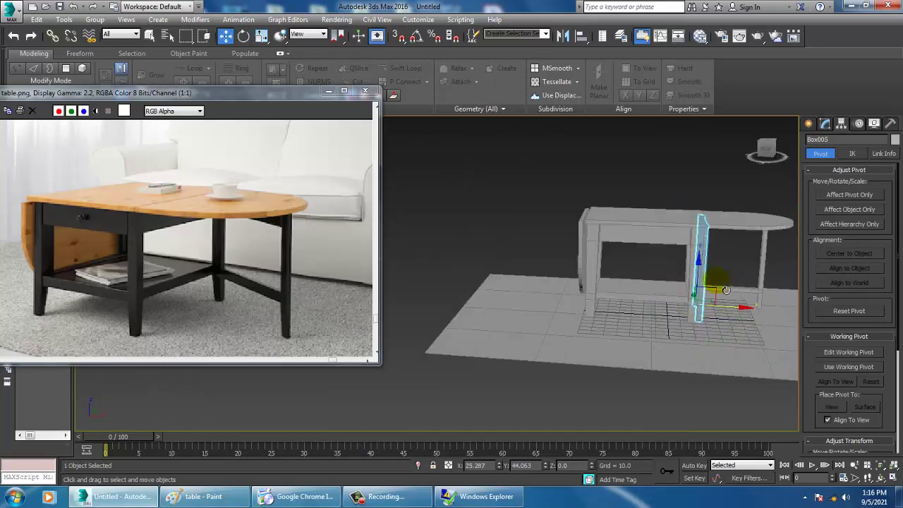
scroll(726, 293, up, 2)
drag(720, 325, 564, 317)
key(alt+w)
right_click(613, 203)
key(alt+w)
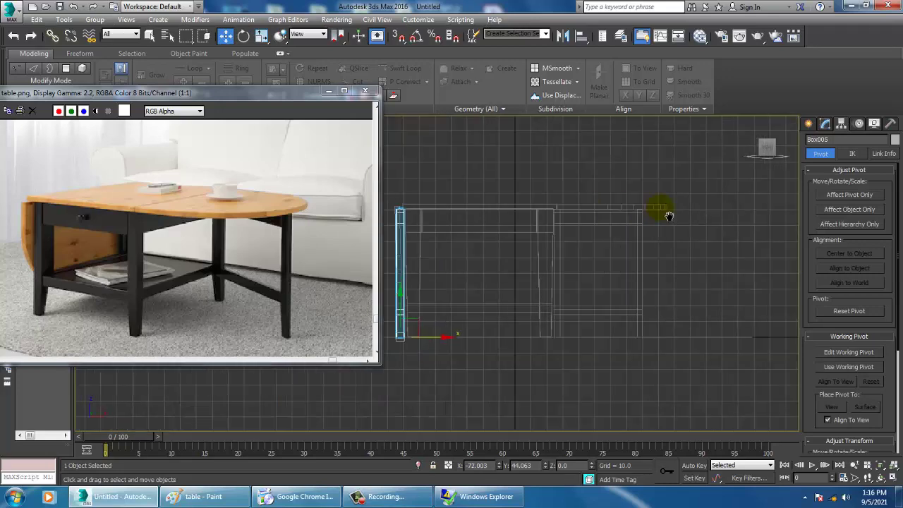
scroll(551, 247, up, 4)
middle_drag(536, 274, 631, 270)
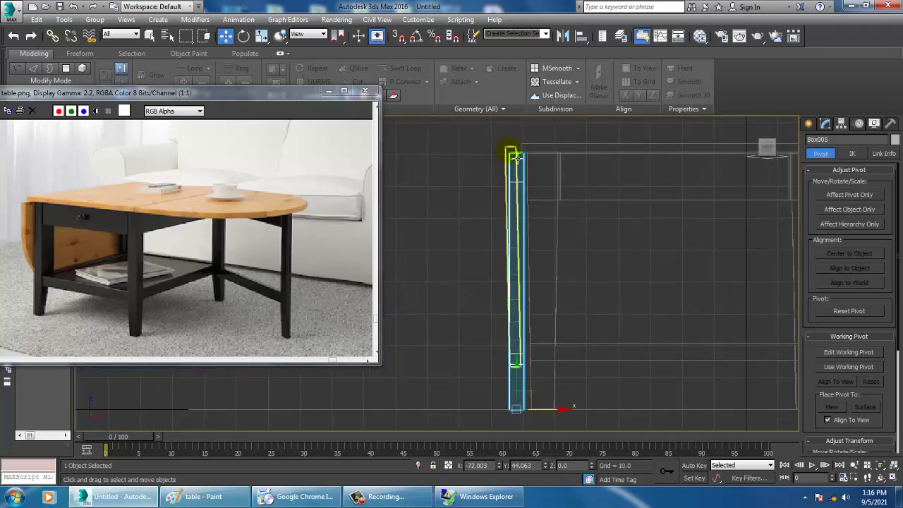
ctrl+click(518, 154)
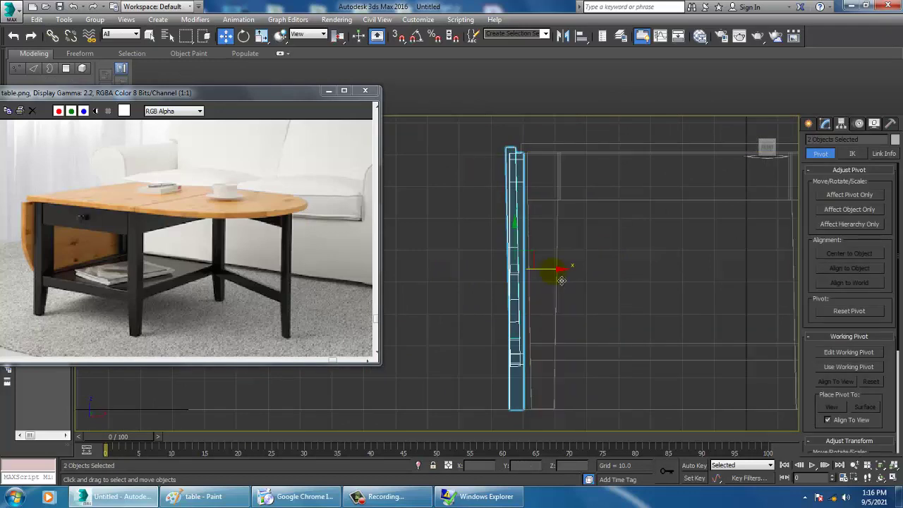
drag(560, 278, 559, 276)
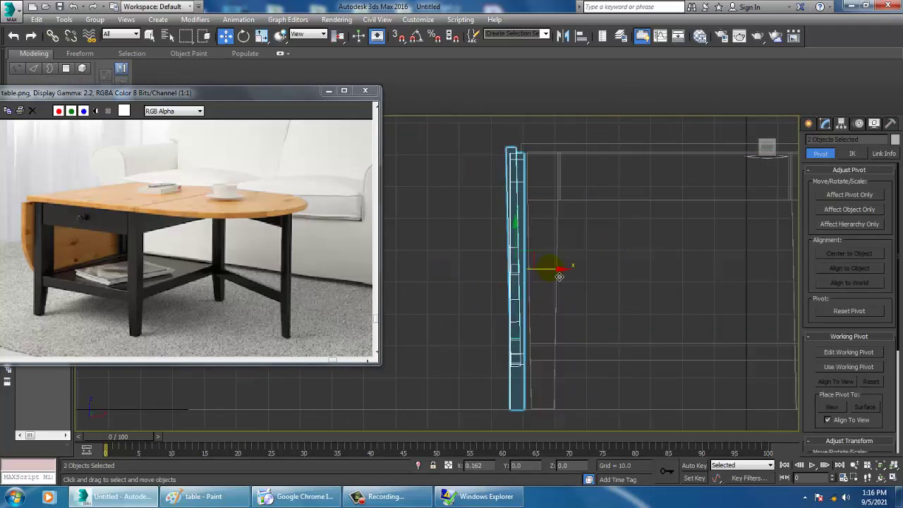
Adjust only the hanging leaf along X to about -73.6, close against the folded support frame
click(512, 154)
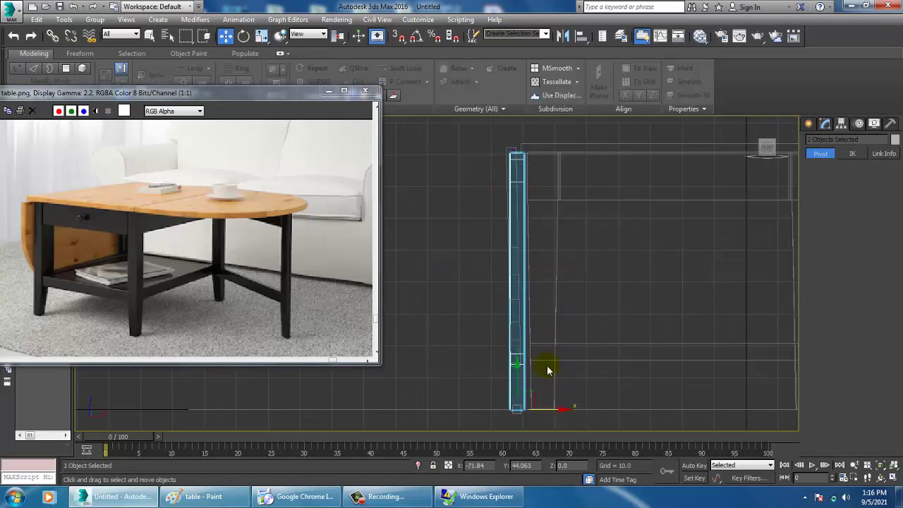
click(514, 151)
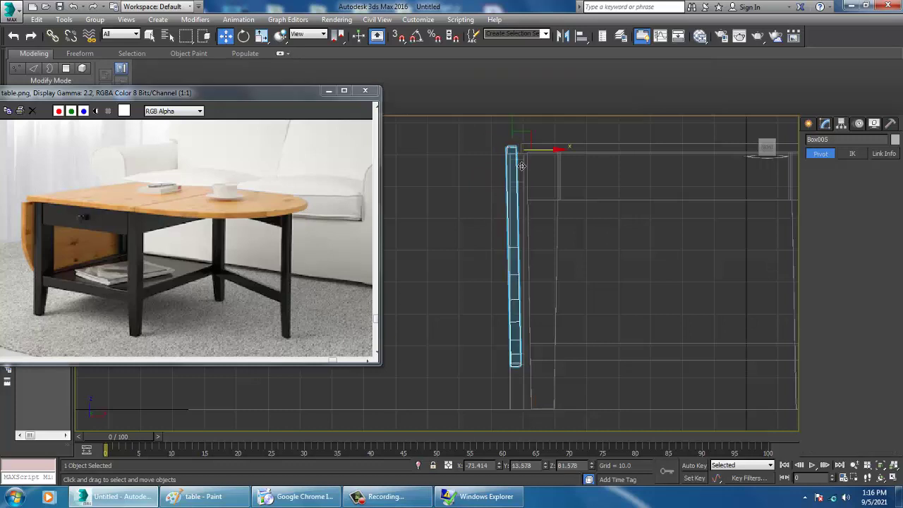
mouse_move(552, 151)
mouse_down()
mouse_move(568, 142)
mouse_move(556, 158)
mouse_up()
key(e)
key(w)
key(alt+w)
click(663, 309)
key(alt+w)
alt+middle_drag(667, 313, 623, 301)
scroll(638, 291, up, 8)
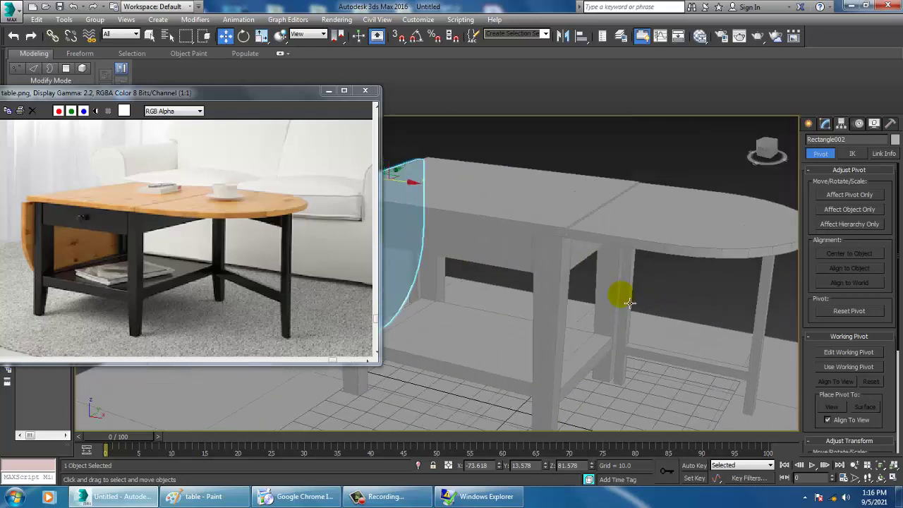
Save the scene as 6table in the September 2021 folder on drive D
key(ctrl+s)
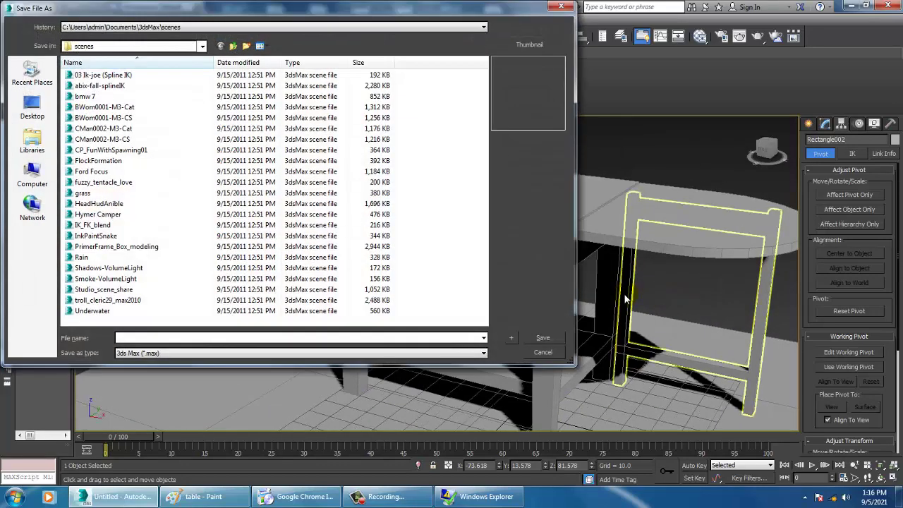
click(33, 173)
double_click(235, 82)
click(115, 181)
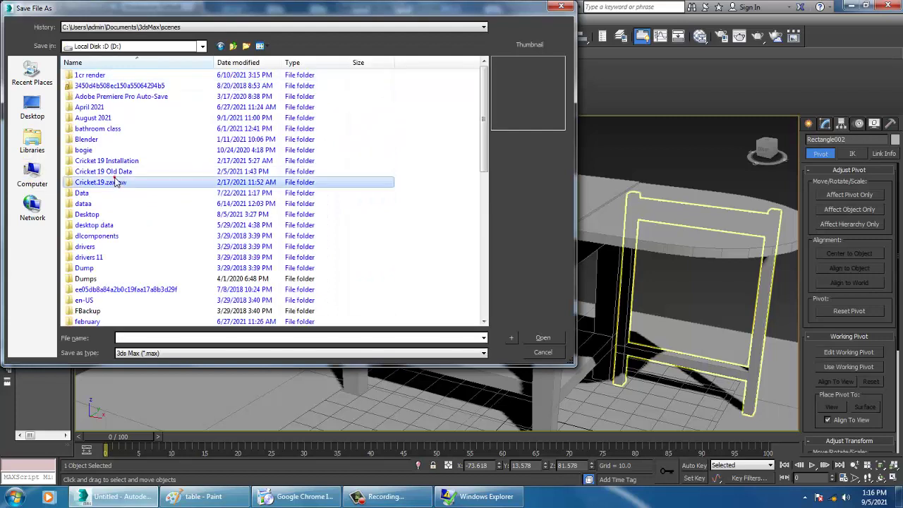
key(s)
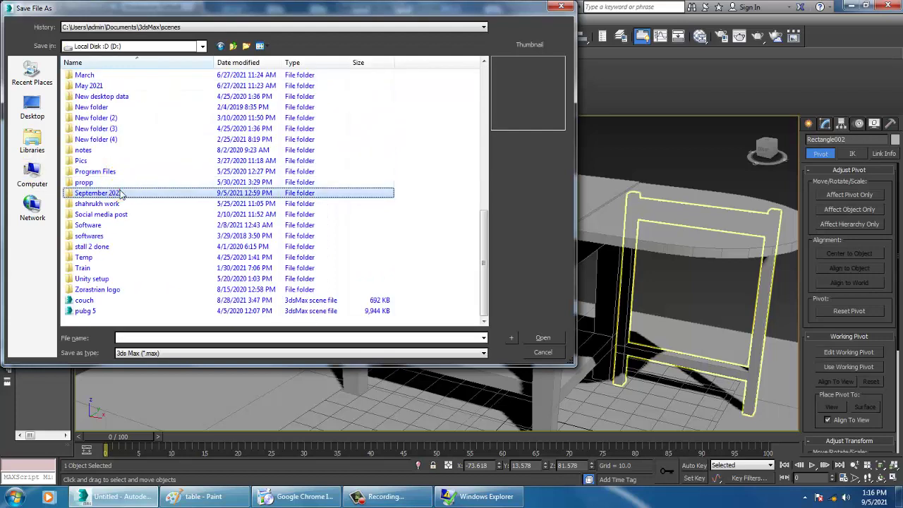
double_click(120, 190)
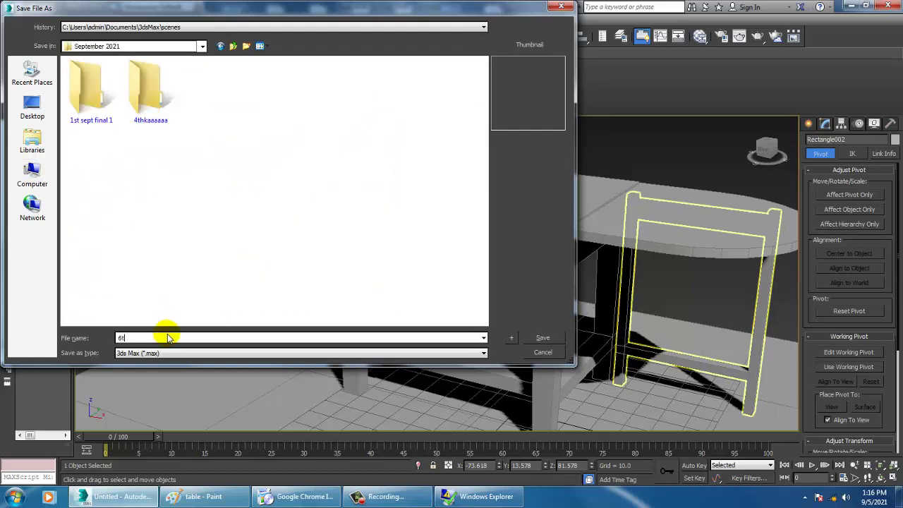
key(Return)
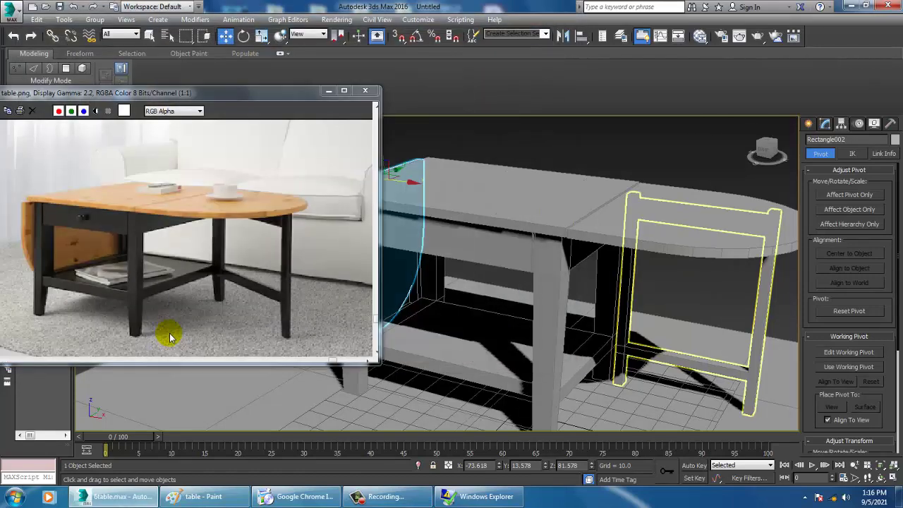
Bridge the narrow inner faces of the two front legs across the front of the recessed lower shelf rail
scroll(540, 272, up, 5)
middle_drag(544, 267, 510, 383)
click(512, 384)
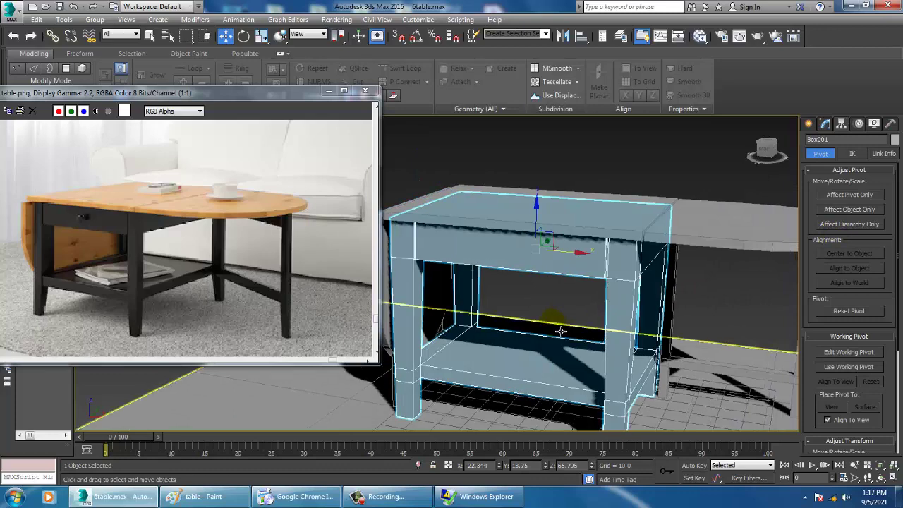
key(4)
click(513, 363)
alt+middle_drag(706, 362, 779, 358)
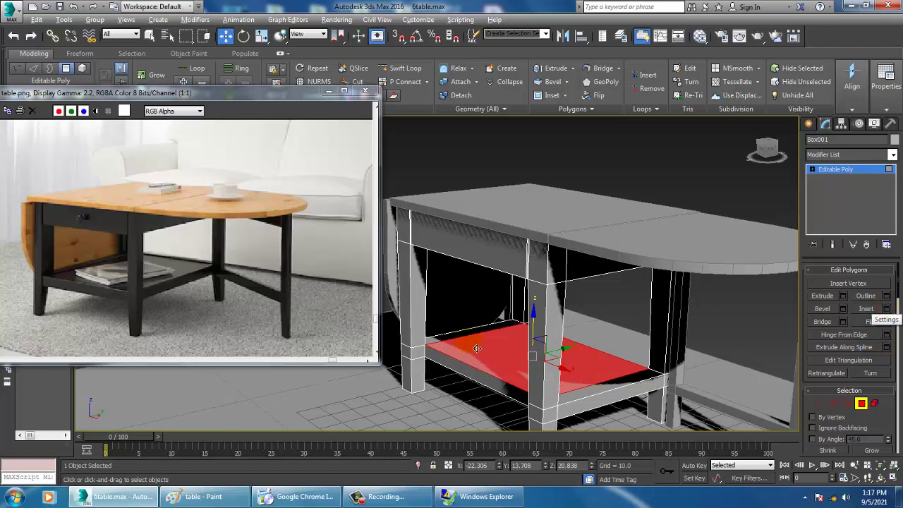
alt+middle_drag(477, 348, 564, 352)
click(429, 356)
click(614, 347)
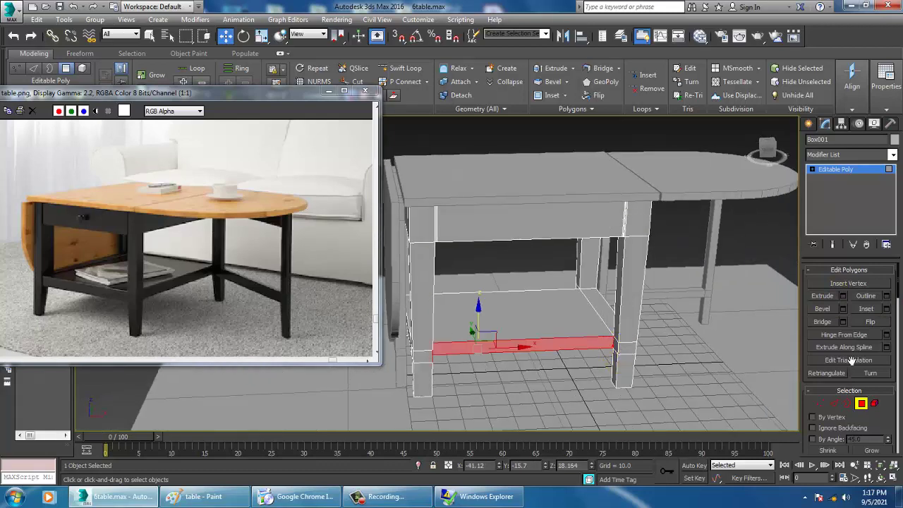
click(512, 250)
alt+middle_drag(510, 246, 473, 285)
click(626, 323)
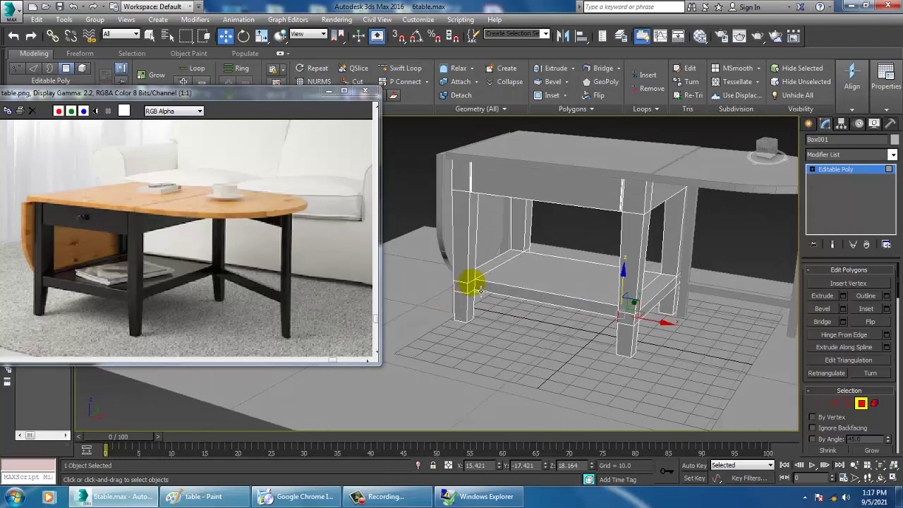
click(819, 321)
alt+middle_drag(657, 346, 684, 331)
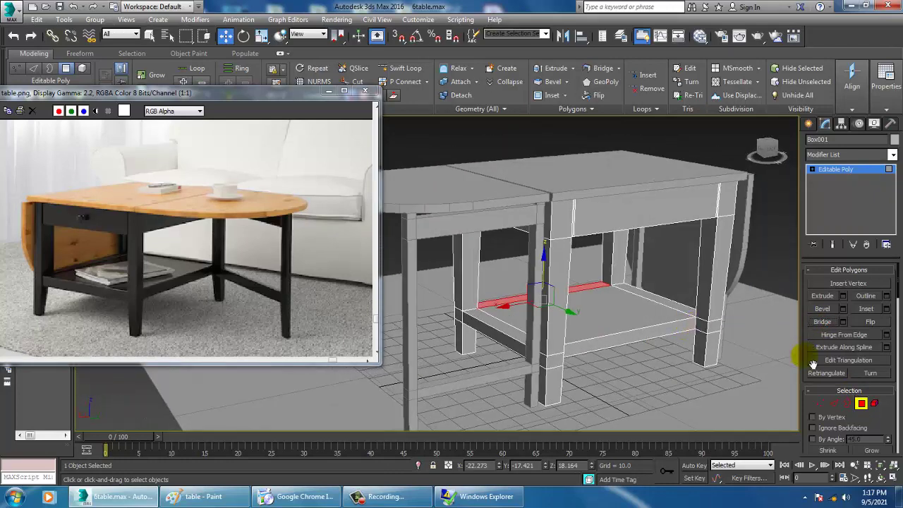
Bridge the narrow inner faces of the two rear legs across the back of the lower shelf rail
alt+middle_drag(813, 365, 570, 296)
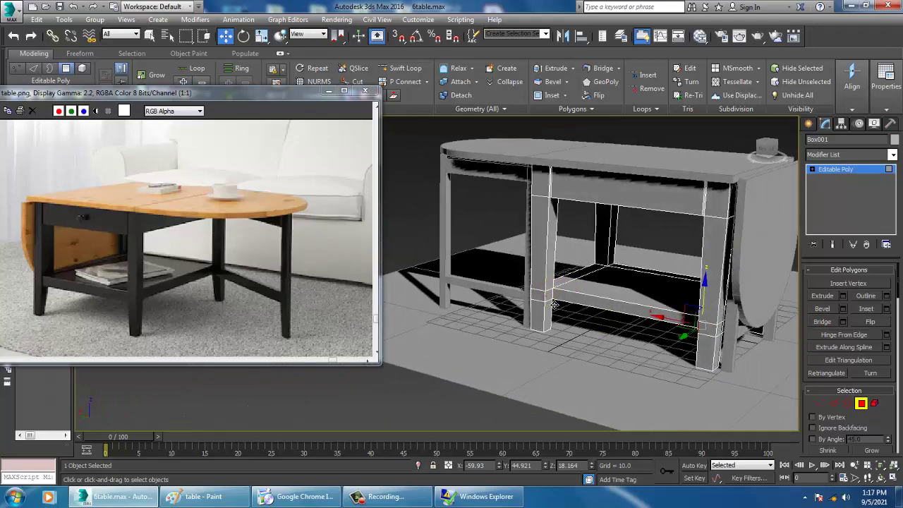
click(821, 325)
alt+middle_drag(557, 347, 748, 345)
Inset the lower shelf's top face by 1.0 and extrude the inner face downward about 1.7
click(536, 317)
alt+middle_drag(550, 326, 616, 343)
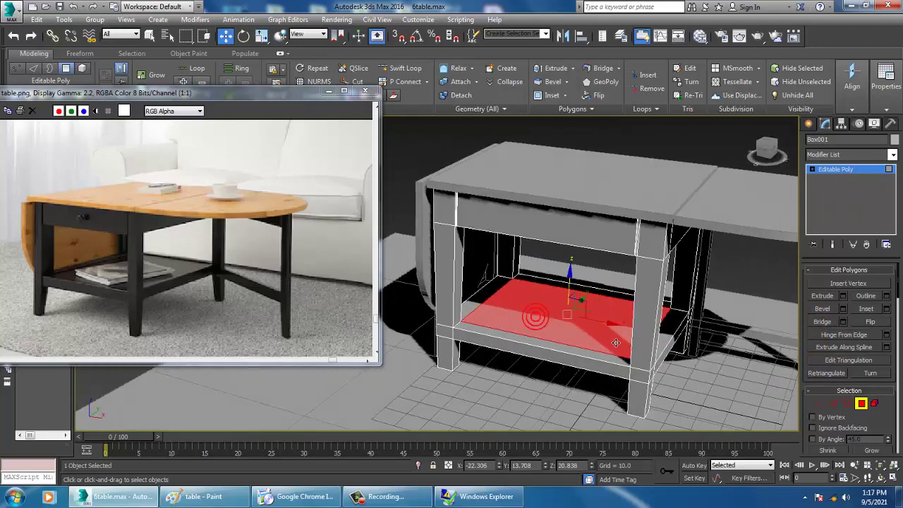
click(887, 309)
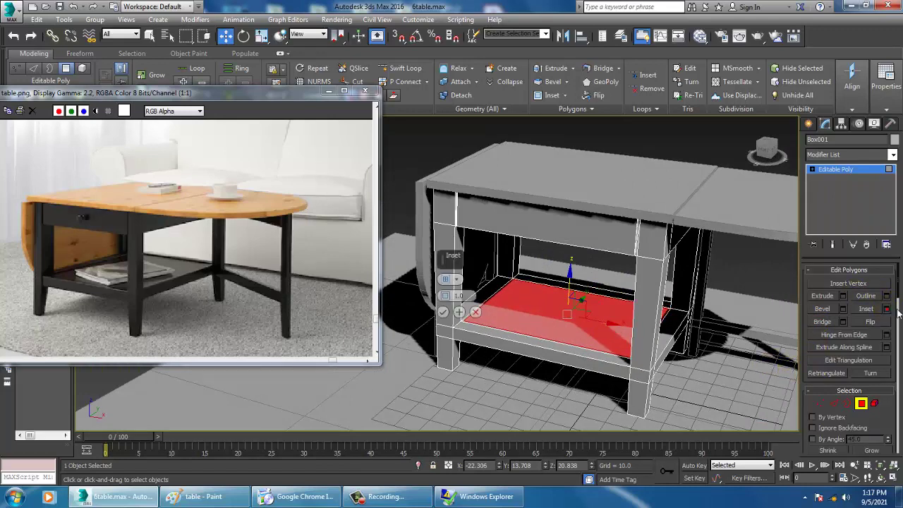
click(443, 313)
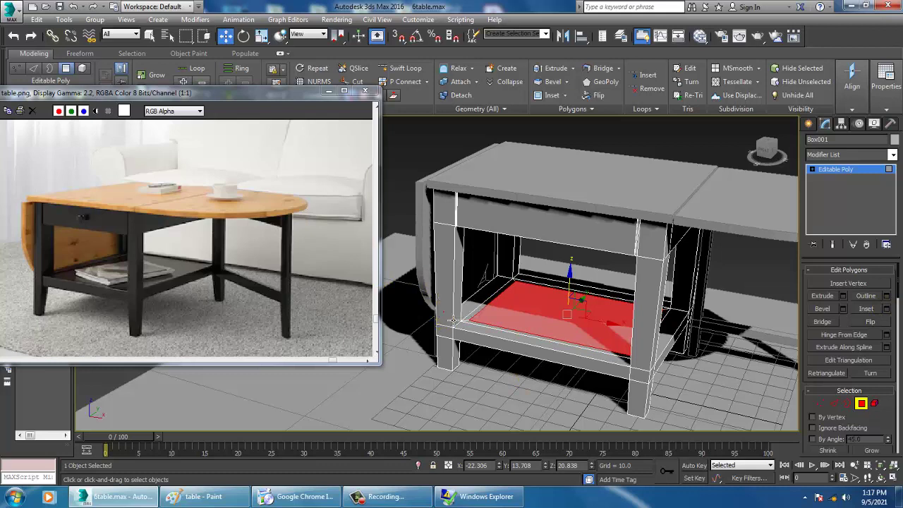
click(843, 297)
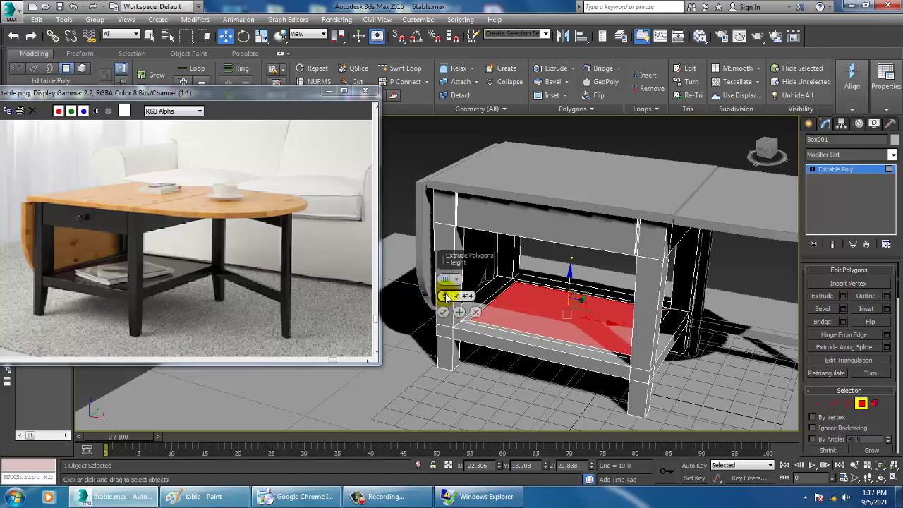
drag(446, 297, 449, 309)
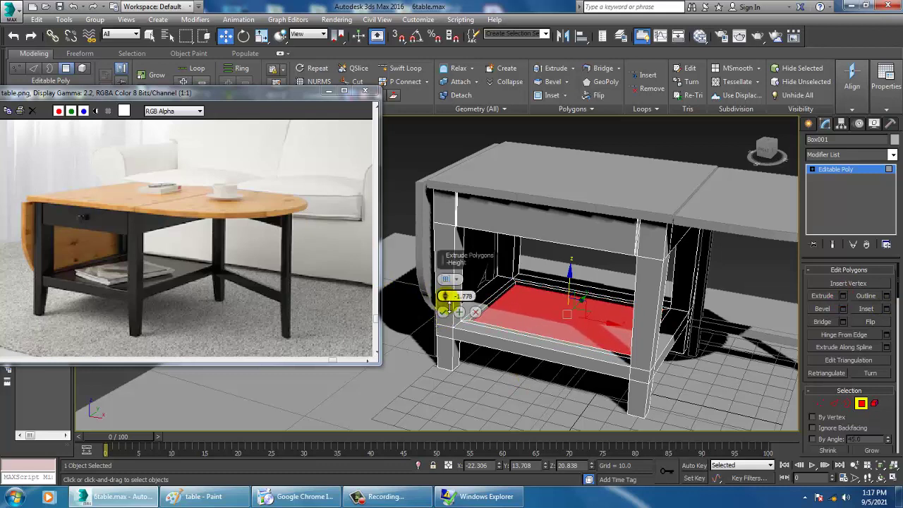
click(443, 312)
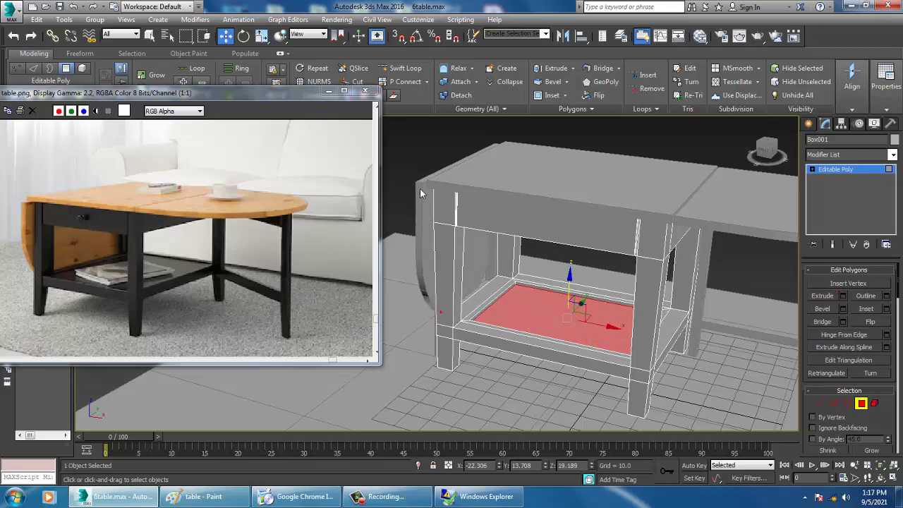
Examine the recessed lower shelf and the front rail panel from several angles
click(494, 242)
scroll(562, 274, down, 4)
scroll(562, 274, up, 3)
alt+middle_drag(562, 274, 551, 209)
scroll(567, 294, up, 3)
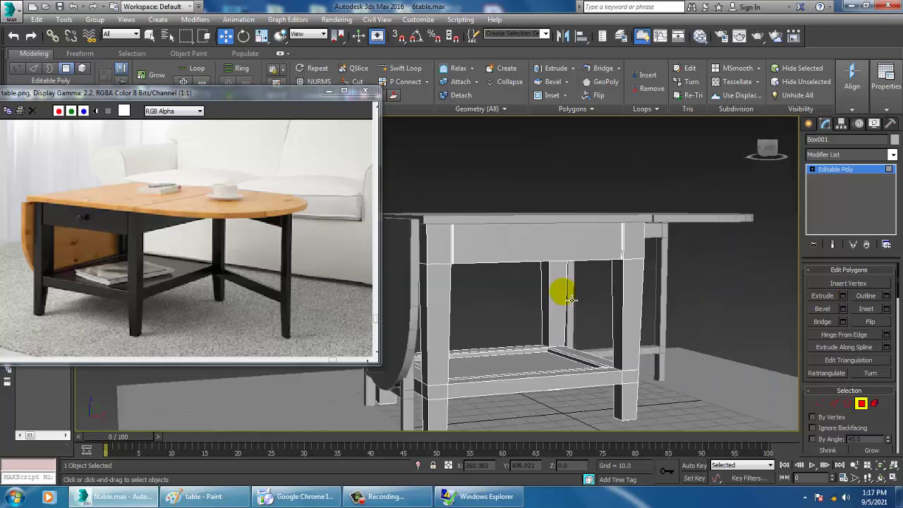
alt+middle_drag(569, 295, 895, 219)
click(477, 266)
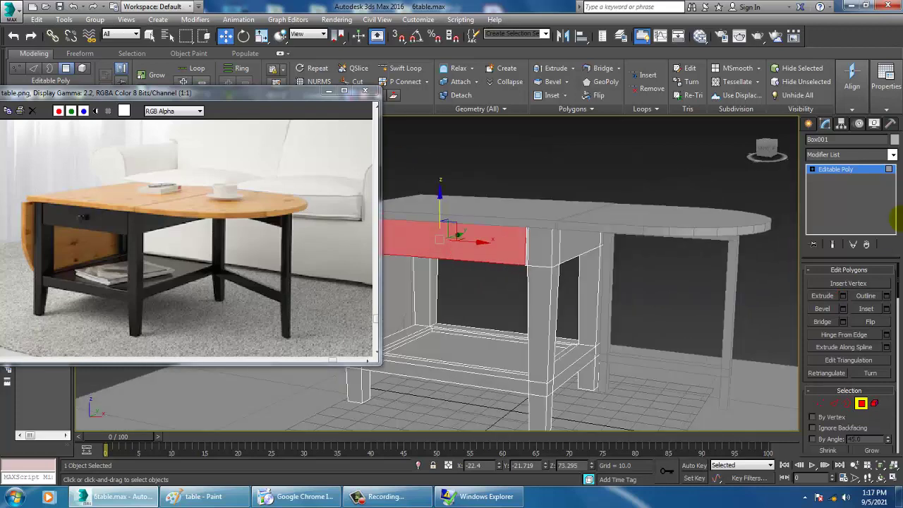
alt+middle_drag(600, 264, 621, 267)
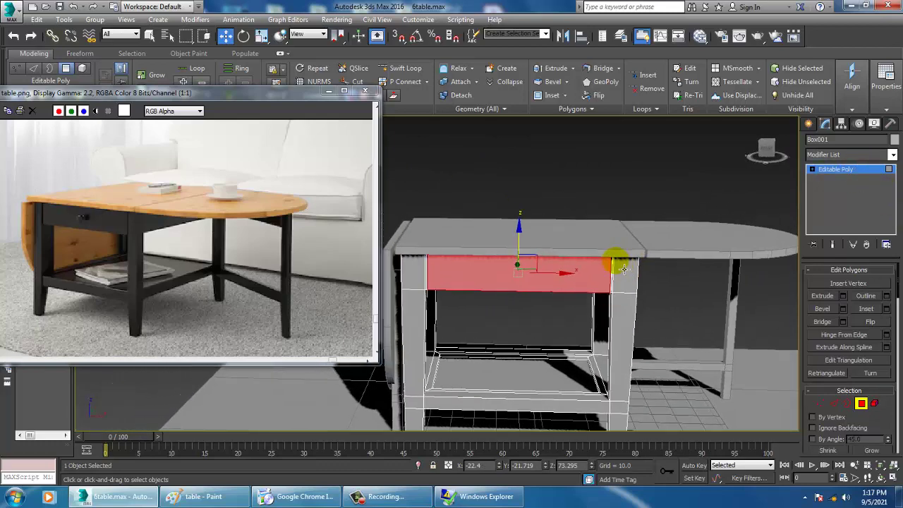
Create a sphere of about 2.2 radius in the front view, centred on the front rail, for the drawer knob
click(810, 124)
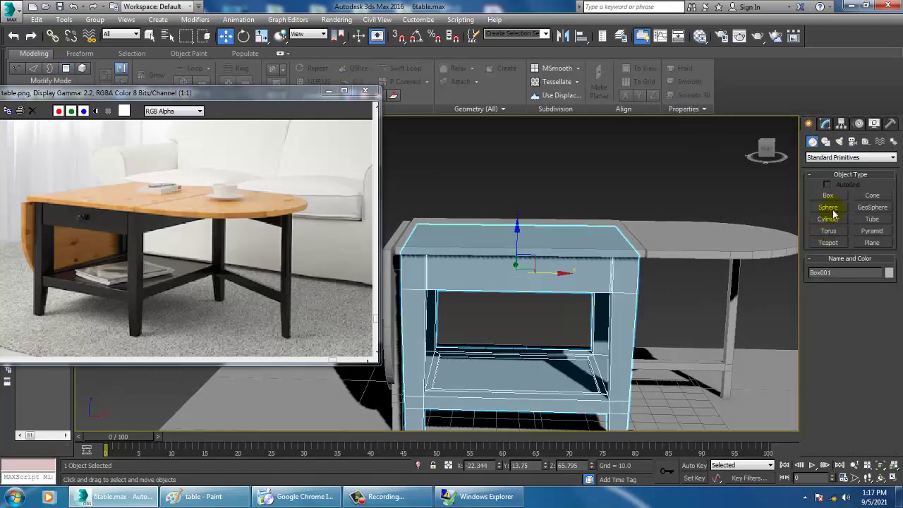
click(831, 210)
scroll(564, 311, up, 3)
key(alt+w)
middle_click(647, 185)
key(alt+w)
middle_drag(652, 203, 596, 225)
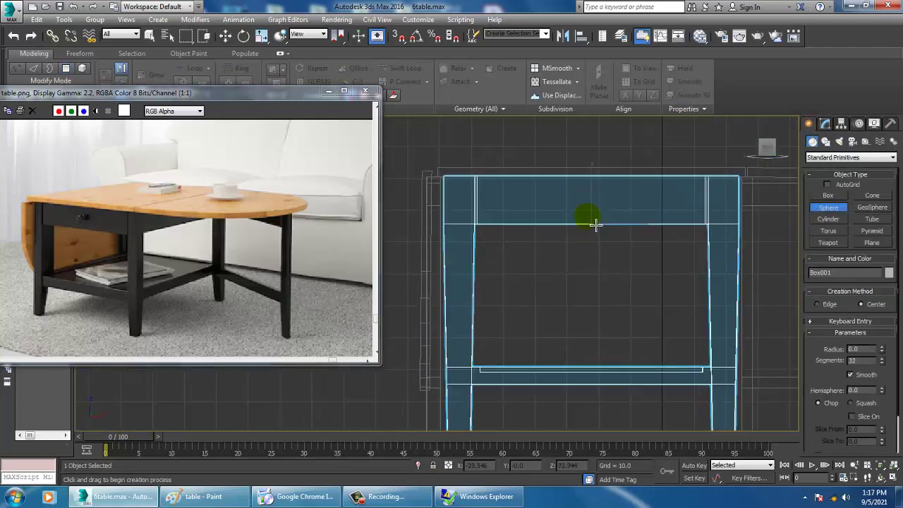
scroll(597, 225, up, 2)
drag(600, 201, 605, 206)
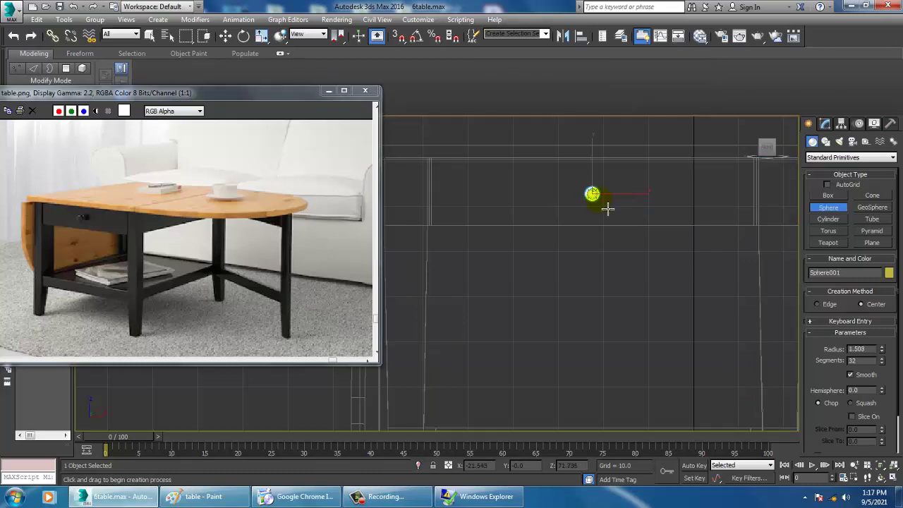
Move the knob sphere along Y to about -28.7, just in front of the front rail
key(w)
key(alt+w)
middle_drag(651, 344, 611, 338)
key(alt+w)
alt+middle_drag(531, 273, 458, 243)
drag(491, 258, 561, 283)
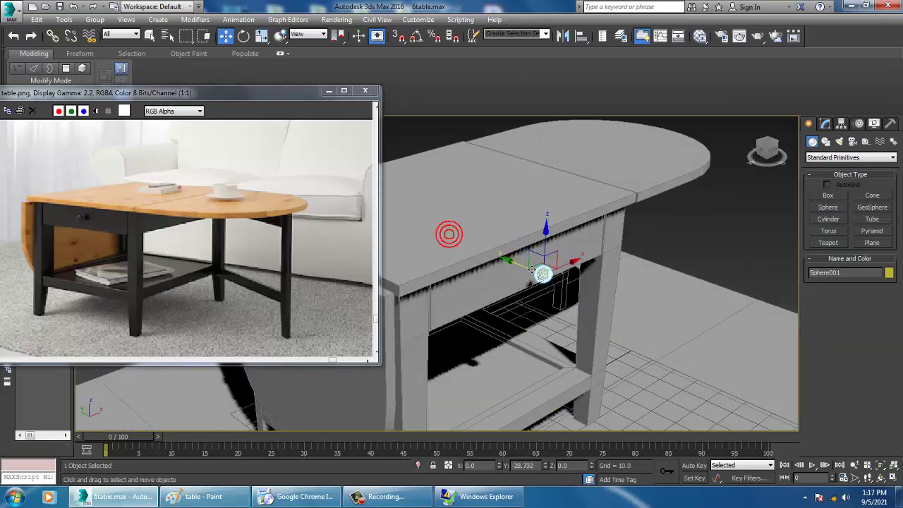
Reduce the knob sphere to 18 segments and convert it to an Editable Poly
key(z)
scroll(513, 270, down, 3)
alt+middle_drag(514, 269, 748, 240)
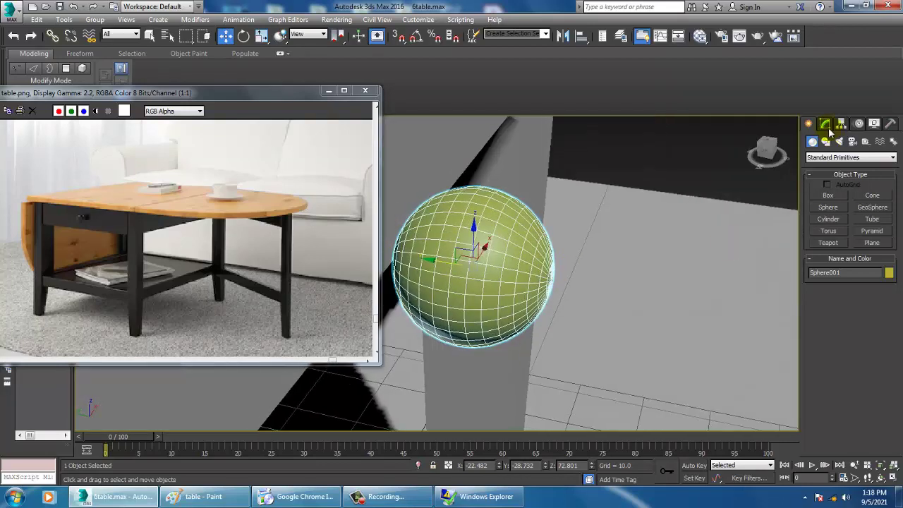
click(825, 124)
drag(881, 302, 893, 317)
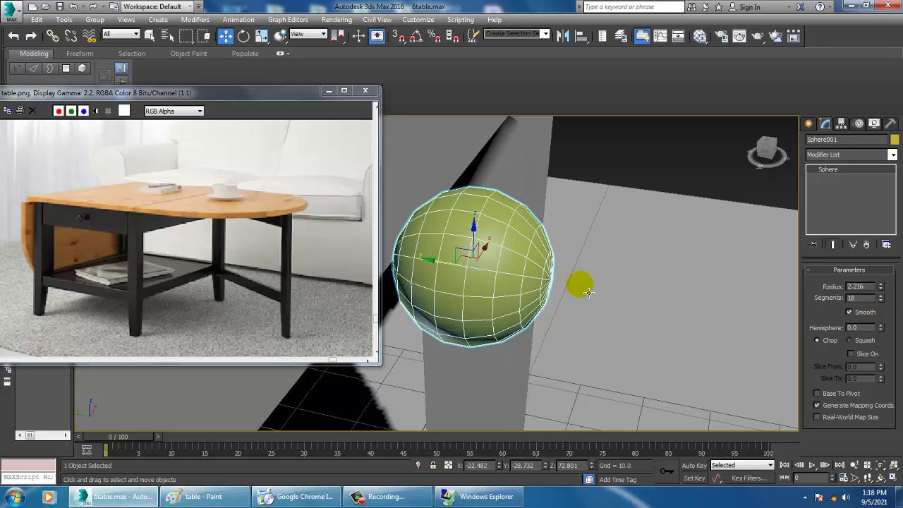
alt+middle_drag(581, 284, 472, 202)
right_click(472, 202)
mouse_move(551, 313)
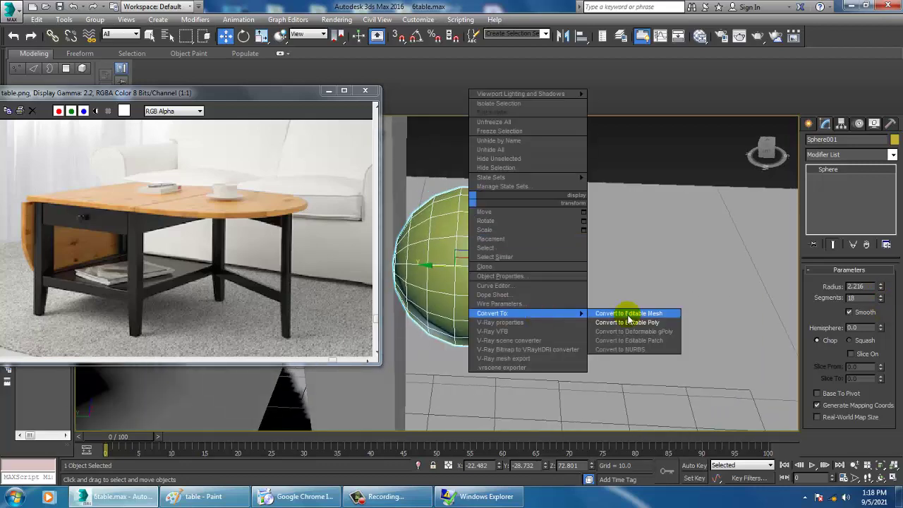
click(644, 323)
Delete the sphere's polygons on the table-facing side in the side view, leaving the domed front and its widest band
key(alt+w)
right_click(401, 366)
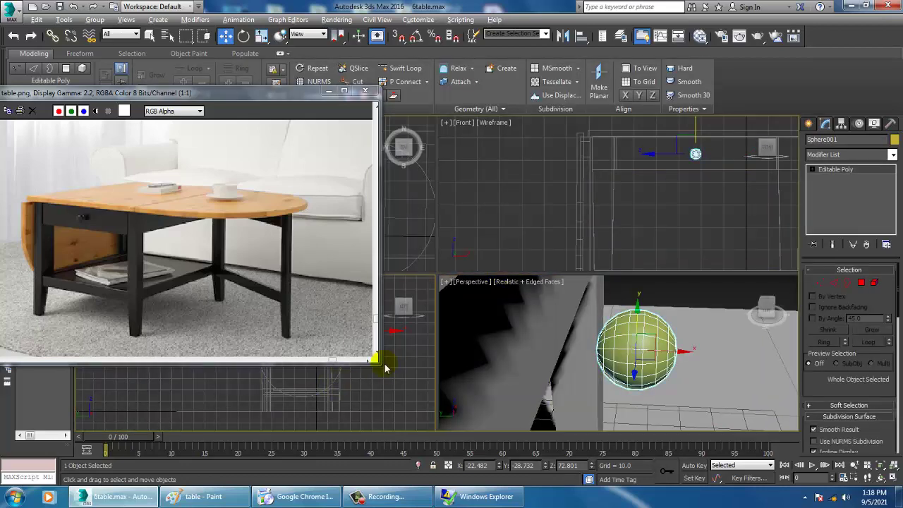
key(alt+w)
key(z)
middle_drag(436, 299, 530, 286)
scroll(530, 287, down, 2)
key(4)
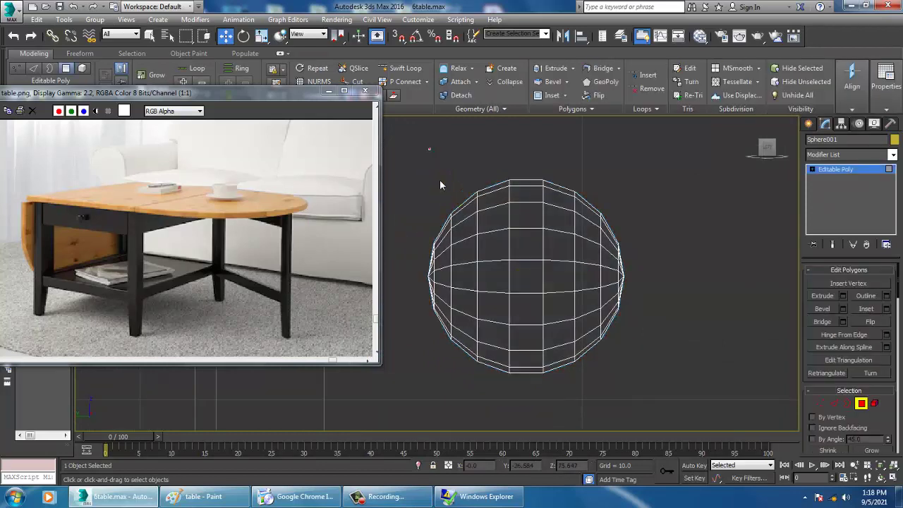
drag(488, 445, 502, 446)
key(Delete)
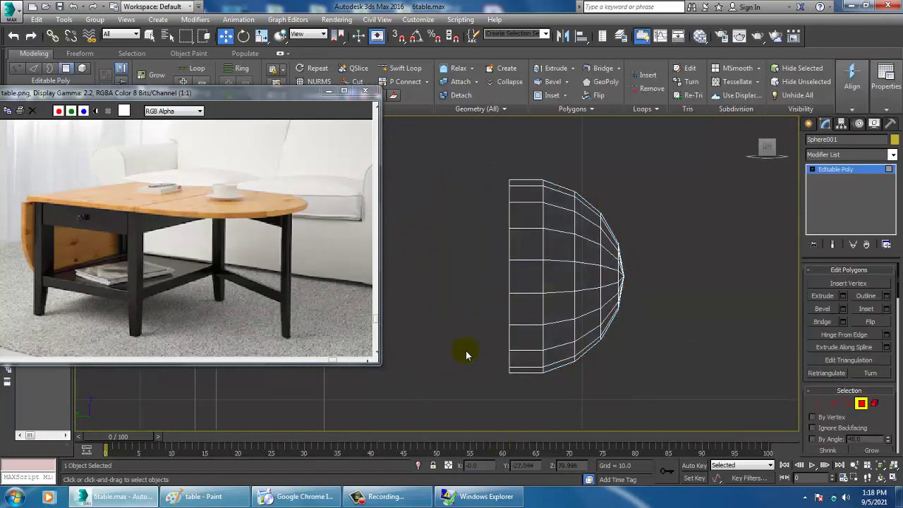
Extend the knob's open border toward the table and scale it down into a narrow neck
click(849, 402)
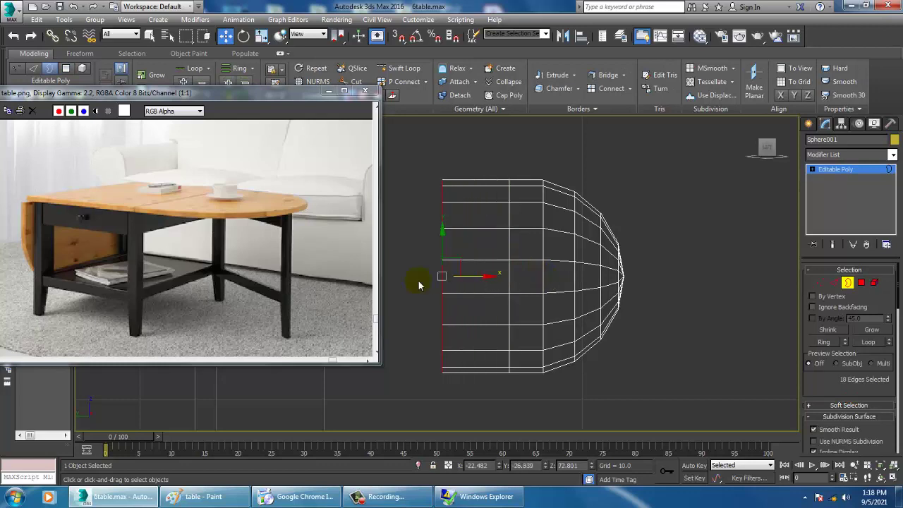
key(r)
drag(453, 281, 518, 411)
key(w)
middle_drag(493, 273, 547, 273)
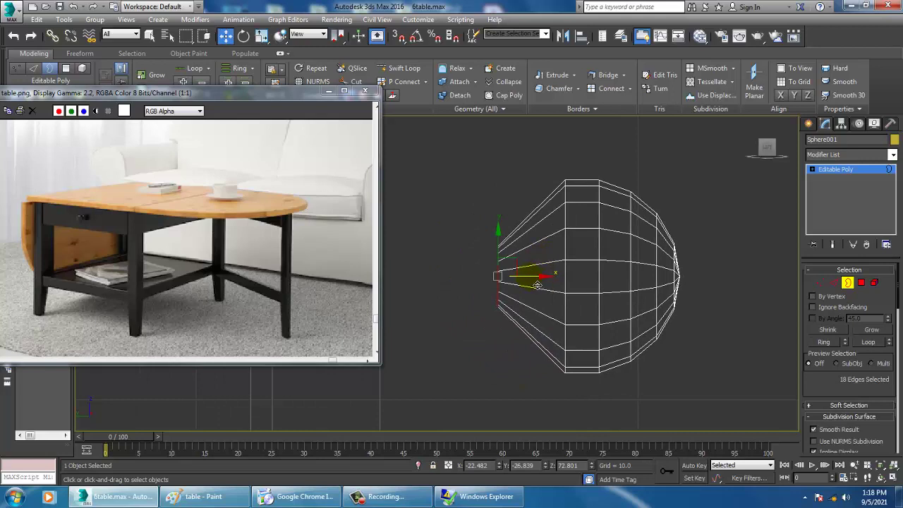
Extend the neck's border further toward the table and scale it up into a flared base
key(r)
drag(459, 278, 391, 184)
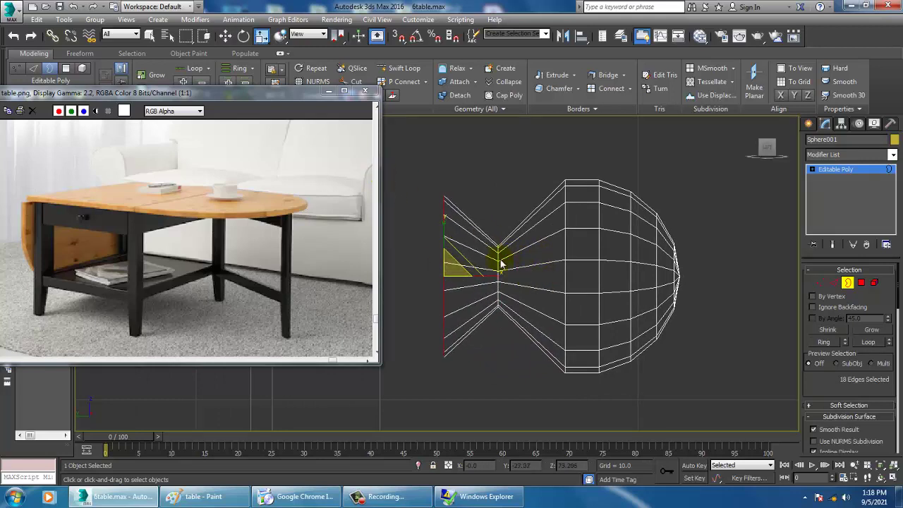
right_click(462, 251)
click(446, 271)
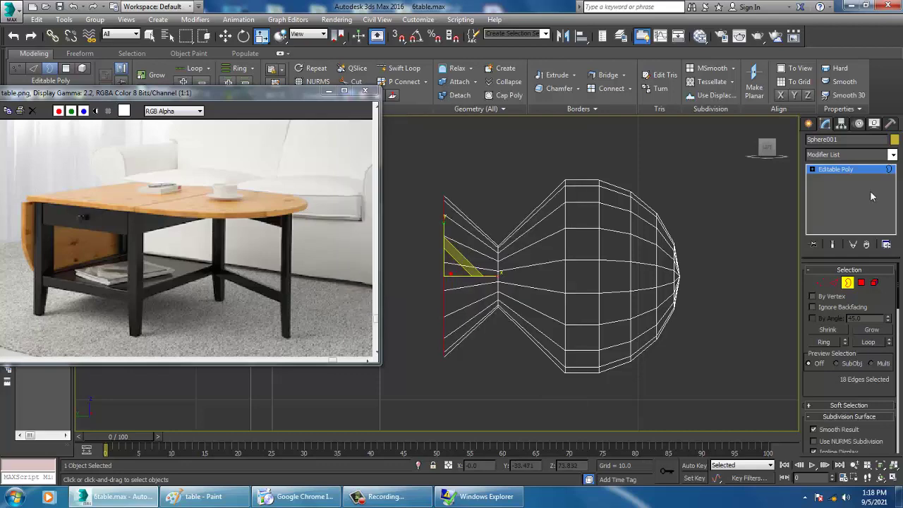
Move the whole knob along Y to about -23.8 so its flared base meets the front rail
click(840, 170)
key(w)
scroll(649, 272, down, 4)
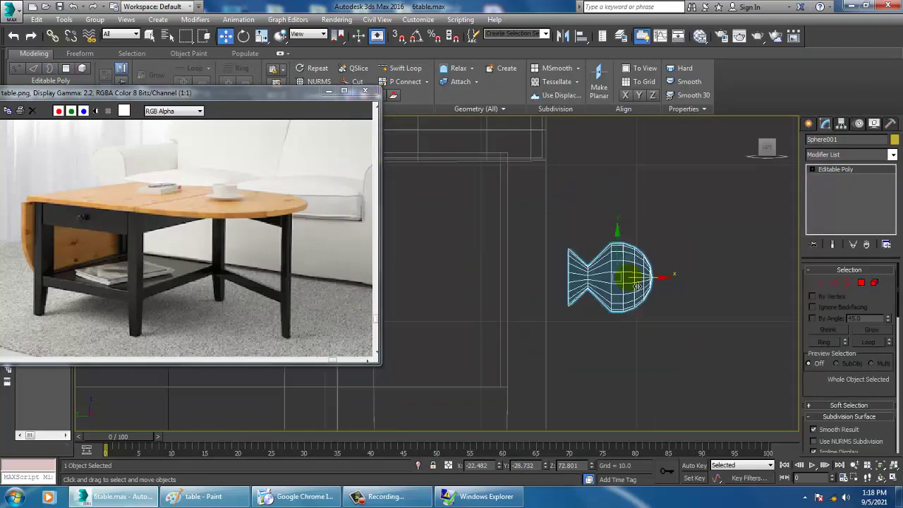
drag(661, 288, 622, 286)
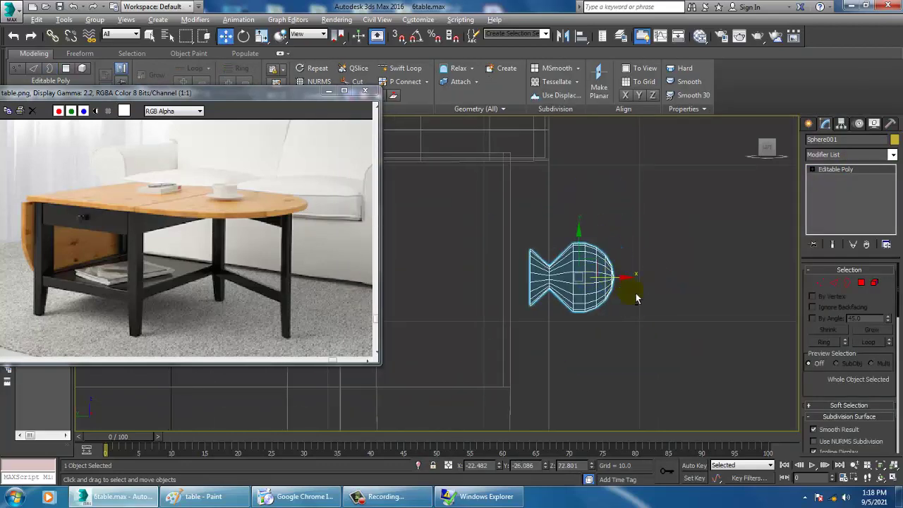
key(p)
mouse_move(677, 325)
alt+middle_down()
mouse_move(533, 299)
mouse_move(536, 278)
mouse_move(553, 265)
mouse_move(559, 271)
alt+middle_up()
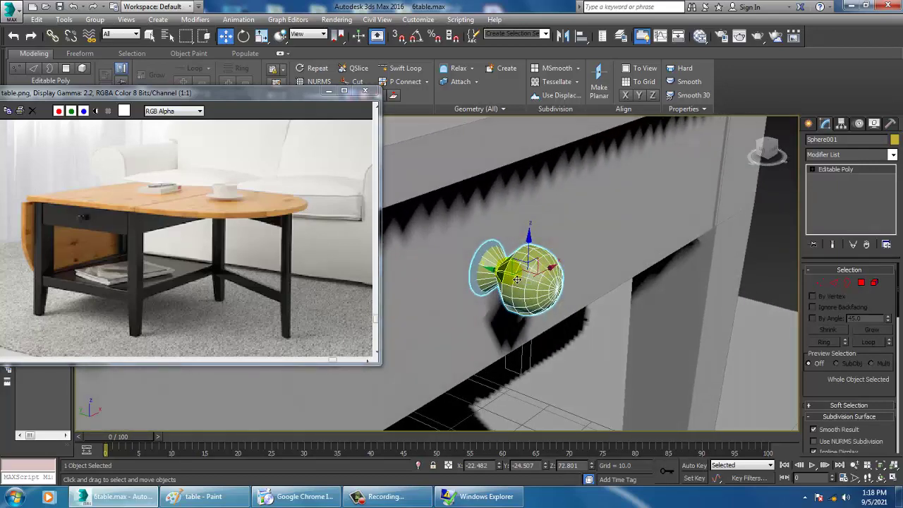
drag(505, 281, 529, 284)
scroll(529, 286, down, 4)
alt+middle_drag(529, 282, 607, 208)
scroll(559, 255, down, 4)
scroll(543, 292, up, 5)
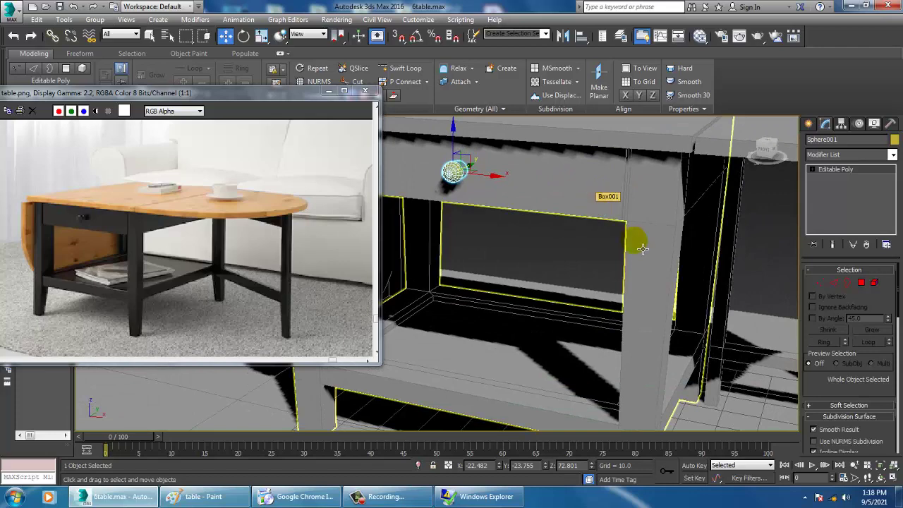
Create a teapot with a radius of about 10 on the tabletop near the raised leaf
scroll(642, 248, down, 6)
middle_drag(621, 202, 637, 237)
scroll(637, 237, up, 5)
click(809, 124)
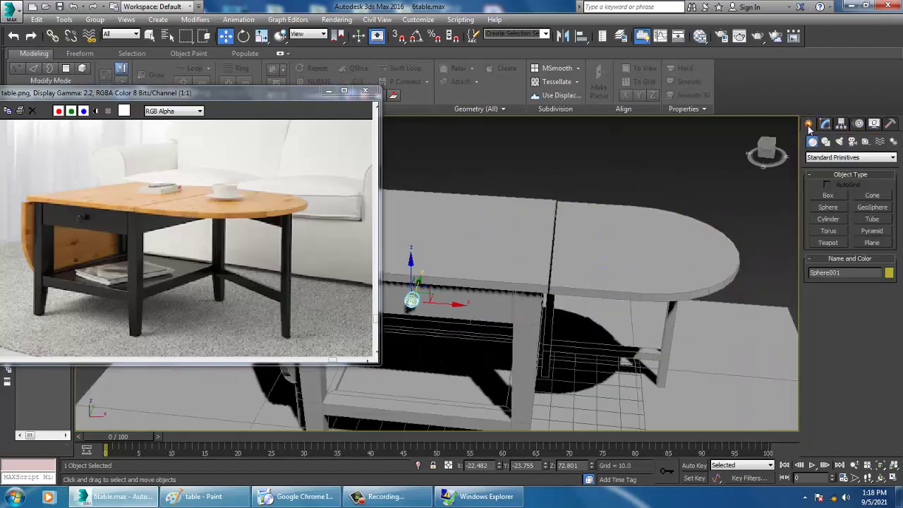
click(838, 244)
alt+middle_drag(612, 233, 589, 264)
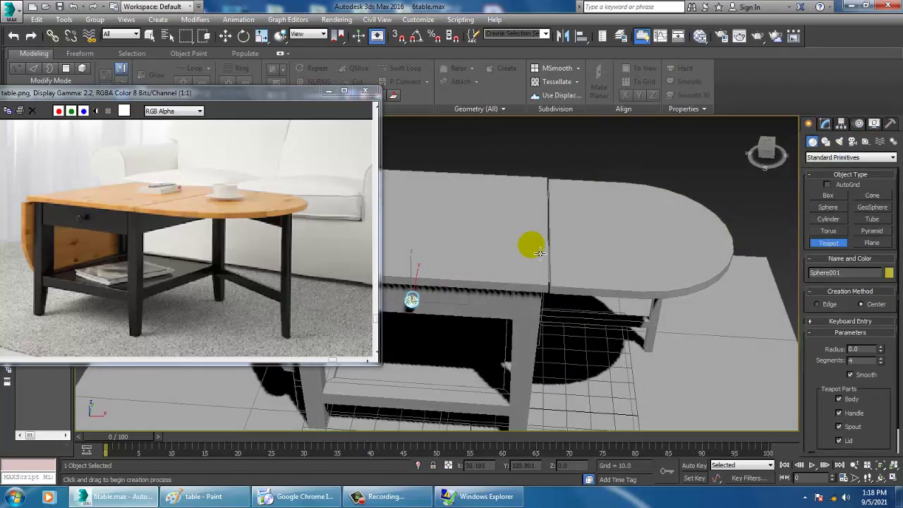
middle_drag(533, 244, 688, 276)
drag(617, 266, 644, 278)
key(z)
alt+middle_drag(643, 276, 668, 226)
middle_drag(612, 265, 647, 265)
right_click(664, 258)
scroll(663, 257, down, 2)
scroll(647, 266, up, 2)
Disable the teapot's spout and lid, keeping only the body and handle to form a cup
click(825, 124)
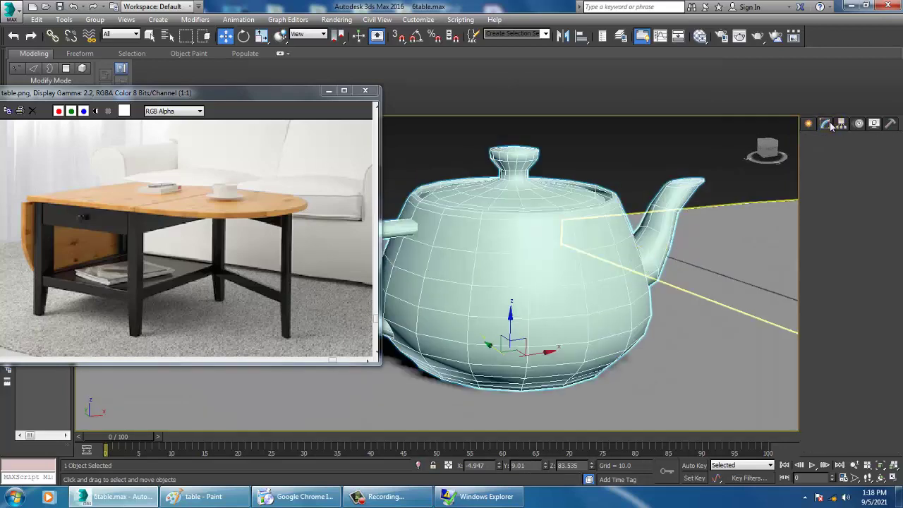
scroll(635, 222, down, 3)
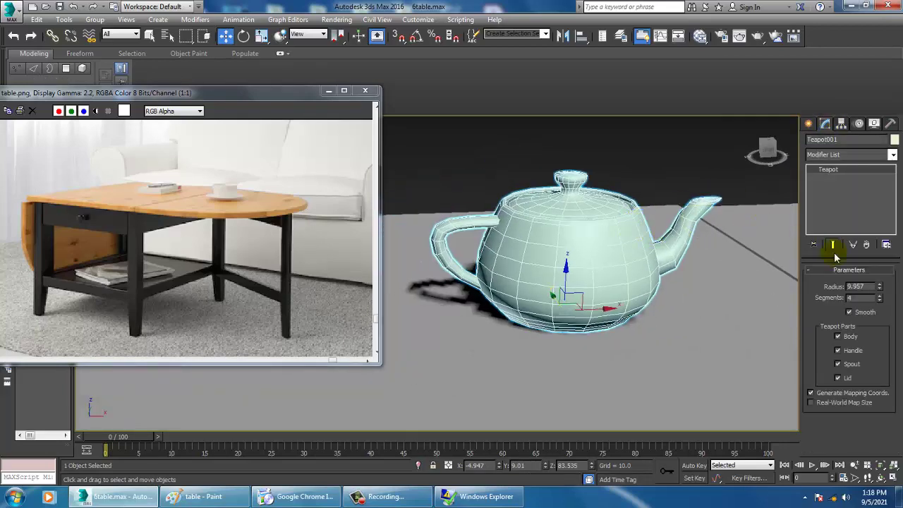
click(839, 351)
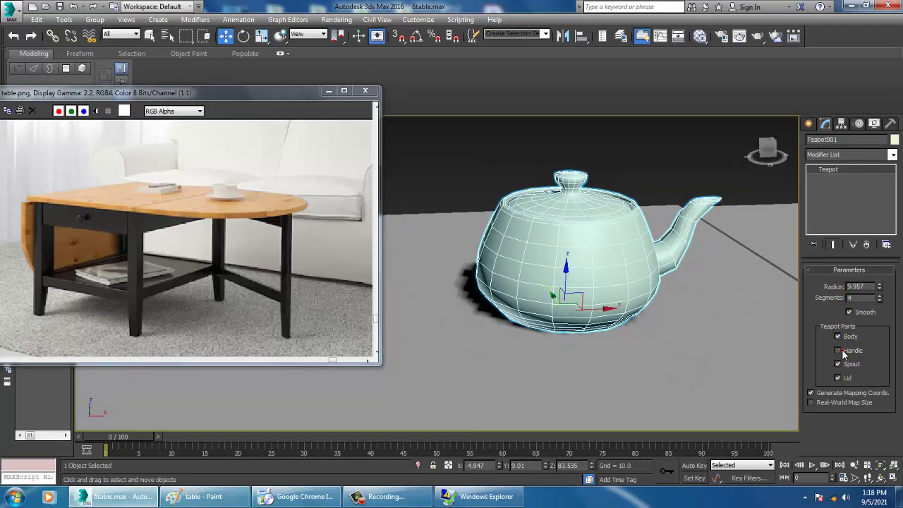
click(839, 351)
click(839, 364)
click(842, 378)
alt+middle_drag(679, 293, 858, 264)
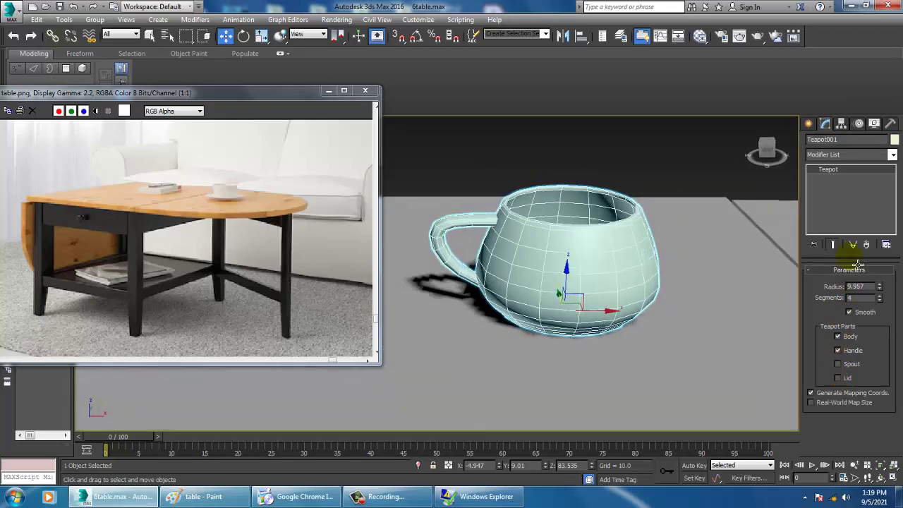
Add a Taper modifier to the cup with amount 0.05 and curve -0.9, and compare the shape with the modifier switched off
click(846, 155)
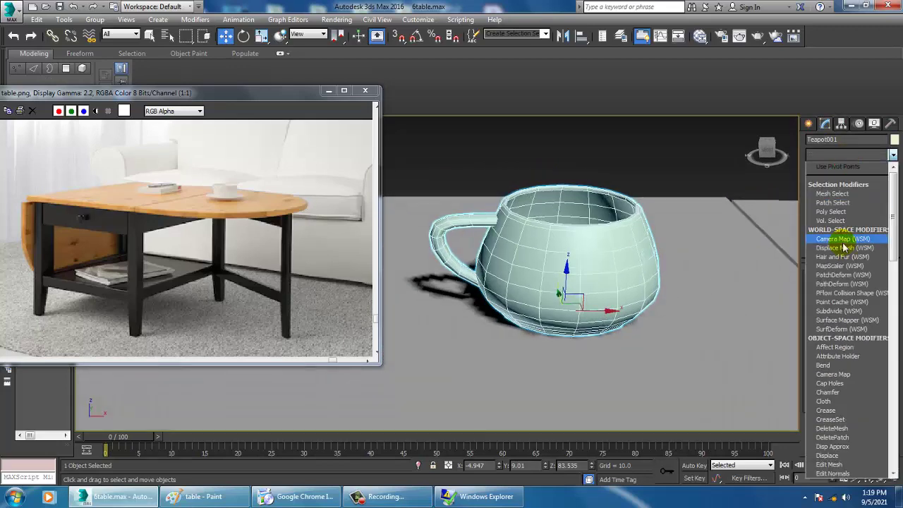
key(t)
key(Return)
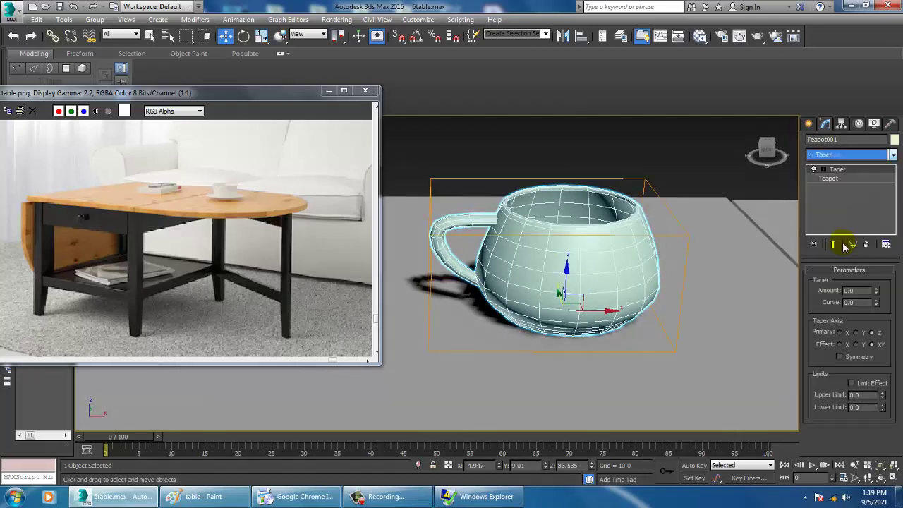
drag(873, 297, 875, 268)
alt+middle_drag(591, 244, 501, 263)
scroll(579, 254, down, 6)
click(813, 169)
click(812, 169)
scroll(616, 268, up, 5)
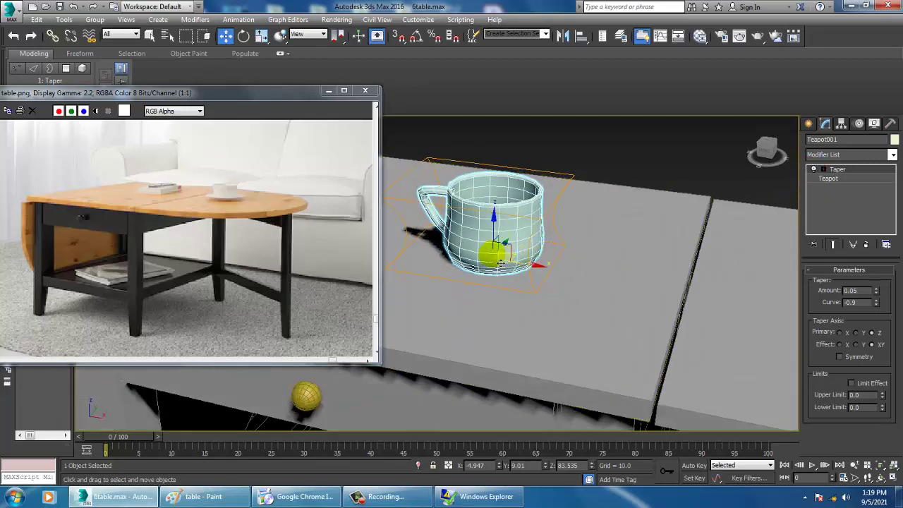
Copy the cup along Y to a spot just behind the original and rotate the copy about its vertical axis
scroll(518, 294, down, 5)
key(w)
alt+middle_drag(525, 321, 530, 274)
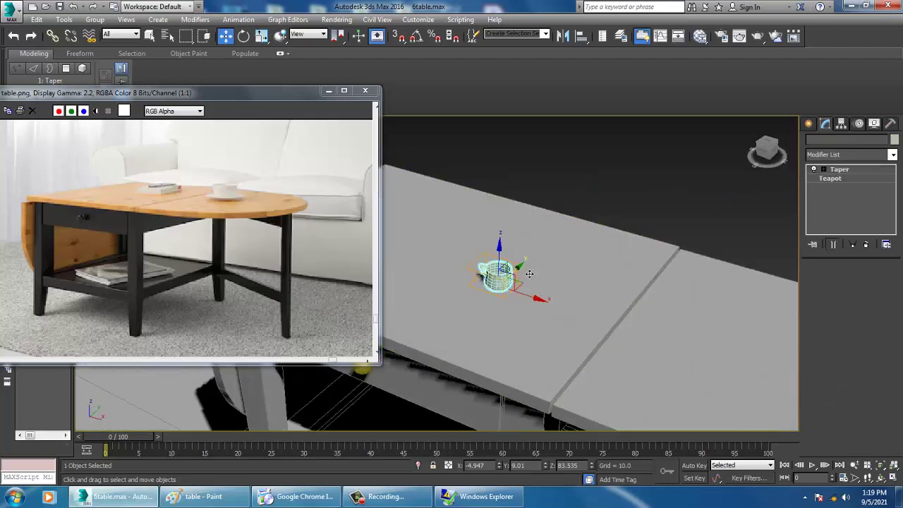
shift+drag(556, 257, 493, 303)
click(464, 293)
key(e)
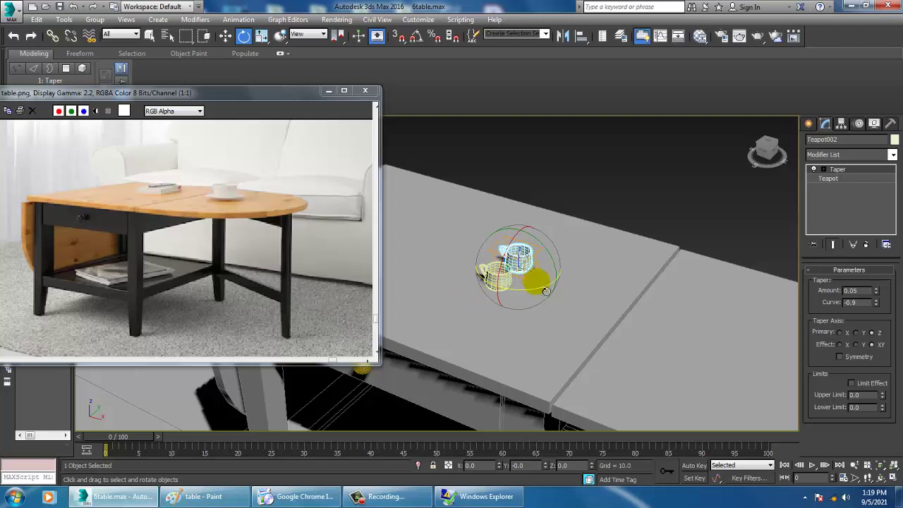
drag(546, 291, 484, 292)
key(w)
alt+middle_drag(484, 291, 495, 293)
Copy both cups along X toward the raised leaf, rotate the new pair about Z and adjust its position on the tabletop
ctrl+click(498, 278)
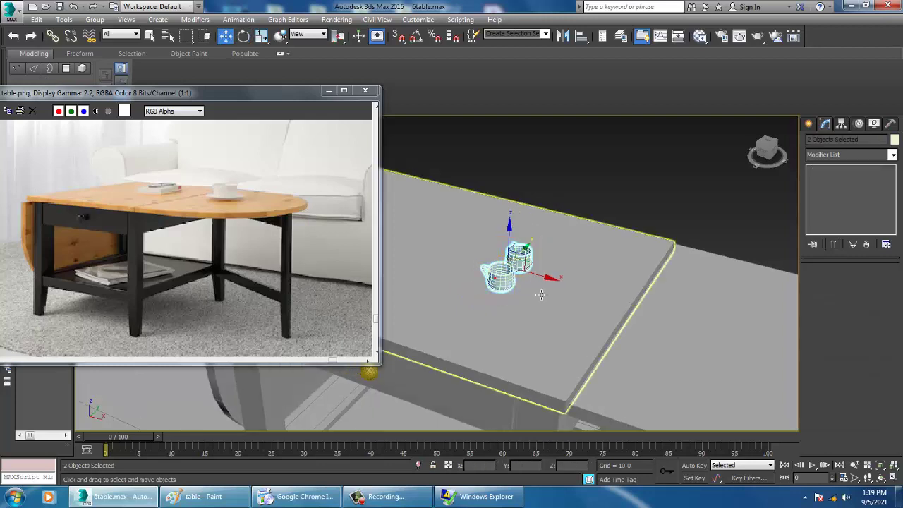
shift+drag(595, 290, 596, 290)
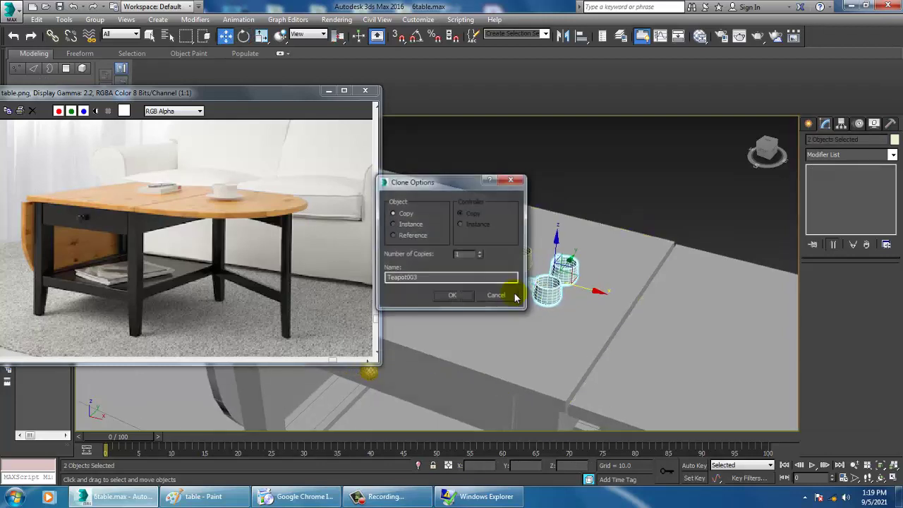
click(462, 295)
key(e)
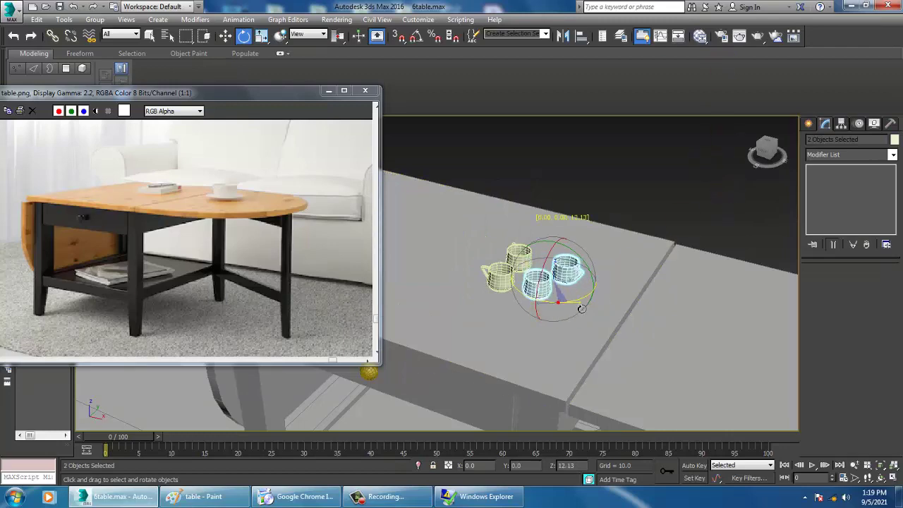
alt+middle_drag(588, 304, 565, 298)
key(w)
drag(564, 294, 577, 296)
click(591, 203)
Examine how the four cups rest on the tabletop in the front view and in the overall perspective of the table
alt+middle_drag(572, 323, 573, 305)
key(alt+w)
click(657, 212)
key(alt+w)
scroll(684, 243, down, 5)
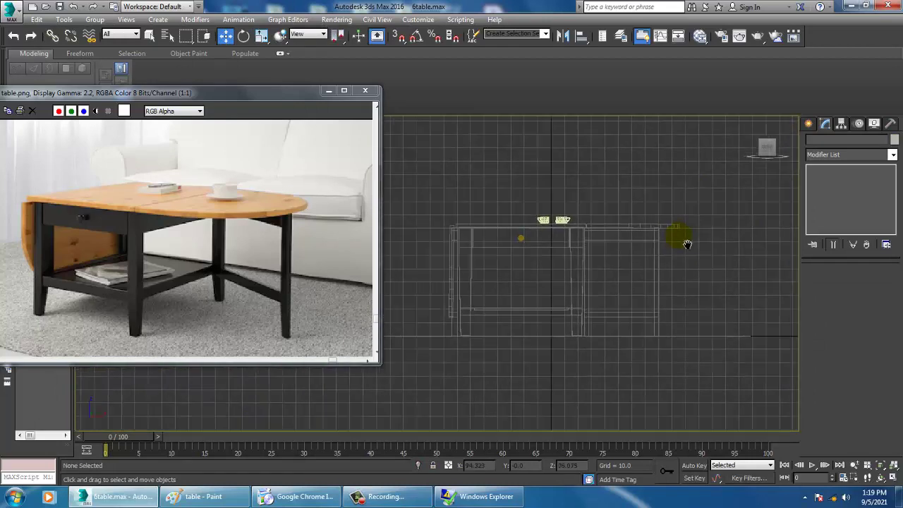
scroll(543, 285, up, 2)
scroll(545, 276, up, 7)
middle_drag(649, 197, 544, 452)
scroll(594, 397, down, 3)
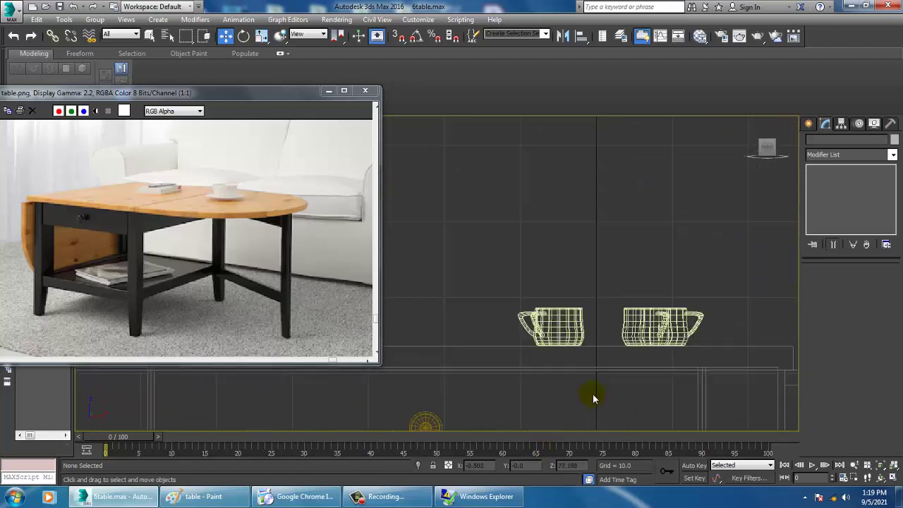
key(alt+w)
middle_drag(643, 381, 586, 377)
key(alt+w)
scroll(588, 367, down, 5)
middle_drag(591, 325, 601, 271)
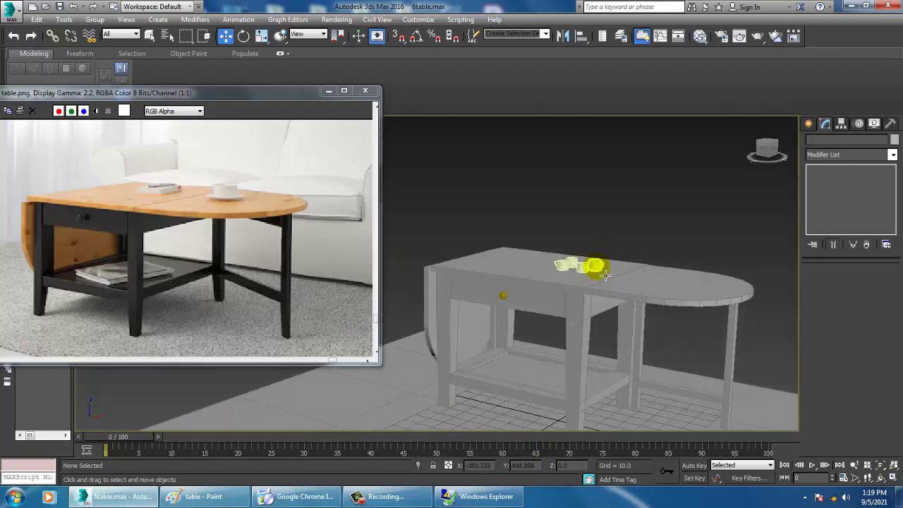
scroll(603, 275, down, 4)
scroll(603, 275, up, 8)
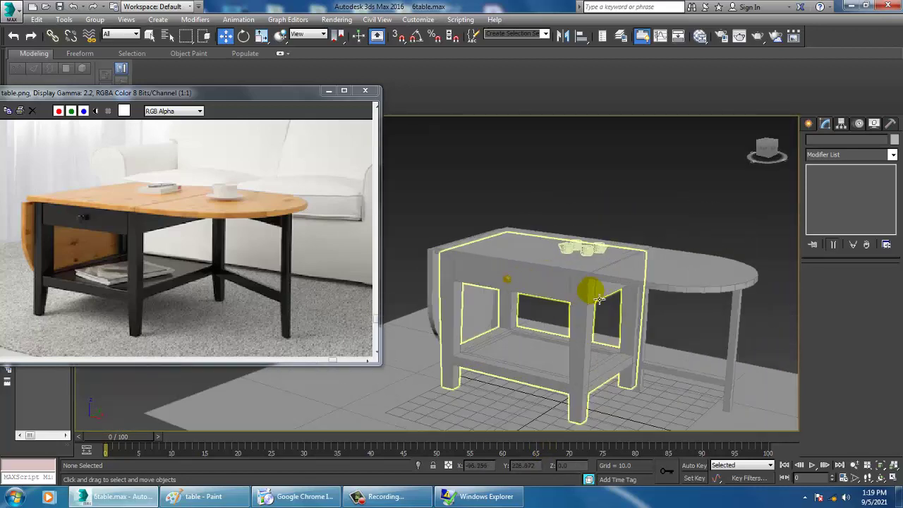
Assign the same light grey object color to every object in the scene and clear the selection
key(ctrl+a)
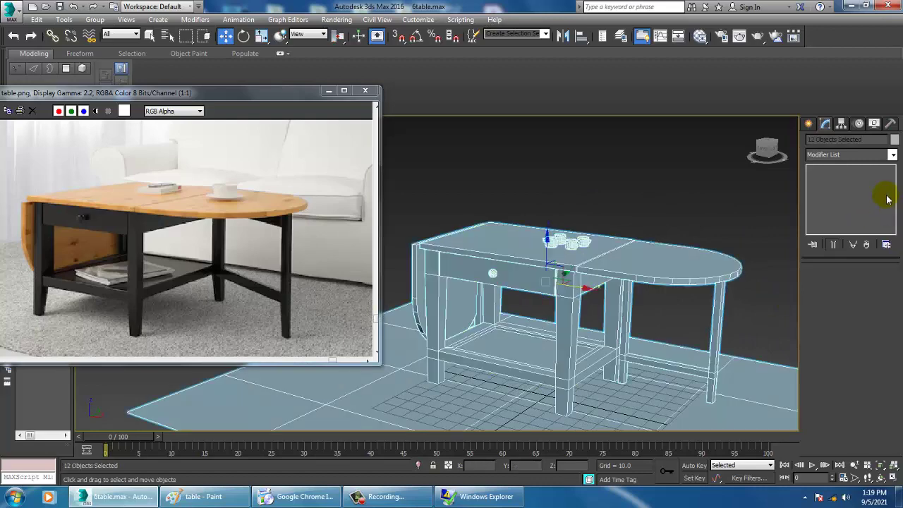
click(895, 140)
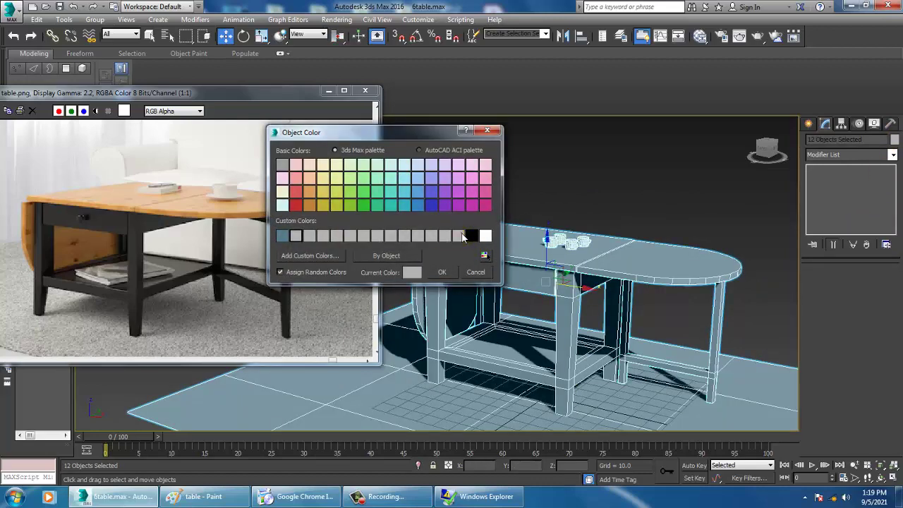
click(441, 273)
click(666, 165)
Check the reference photos and create a box about 38.6 long, 20.4 wide and 3.2 high on the lower shelf as a book
scroll(529, 306, up, 4)
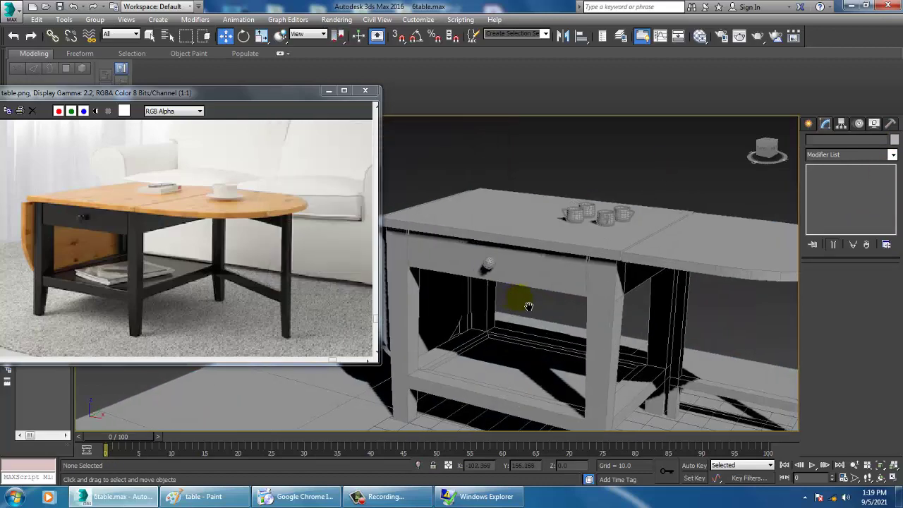
scroll(204, 261, up, 4)
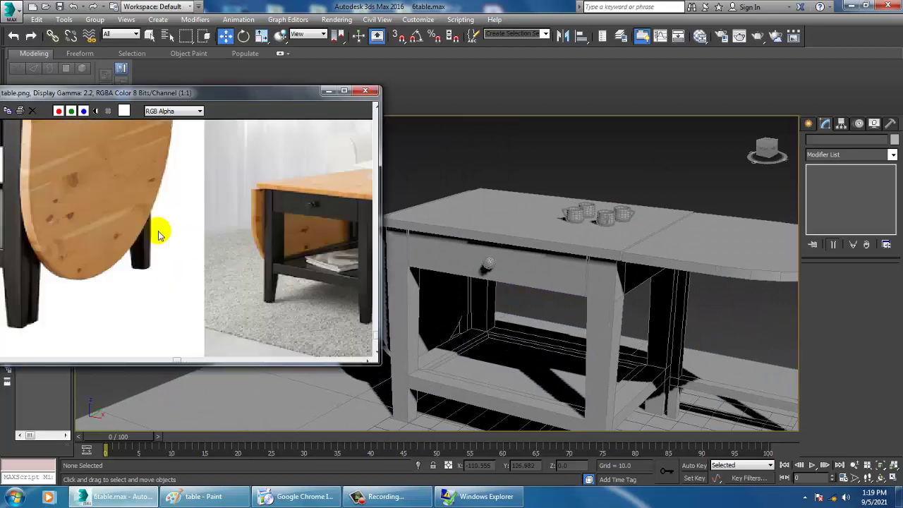
middle_drag(173, 237, 271, 236)
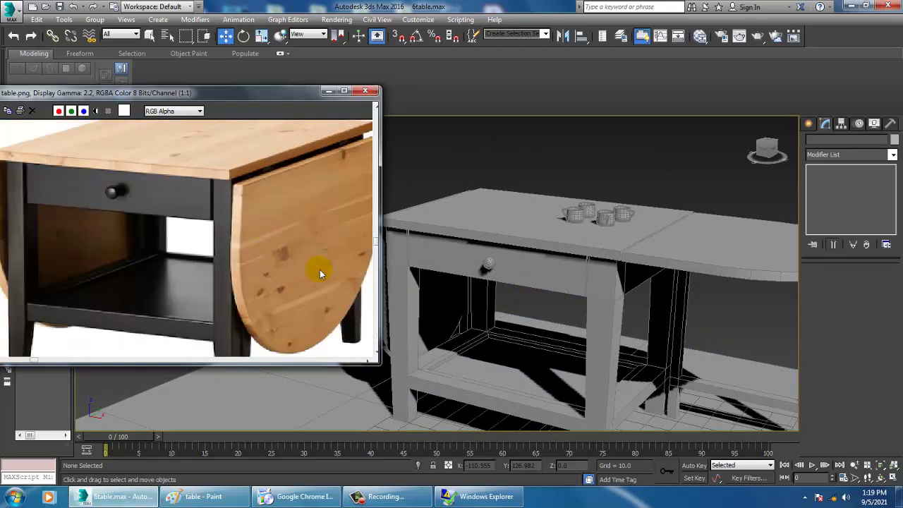
middle_drag(319, 269, 157, 233)
middle_drag(291, 257, 228, 242)
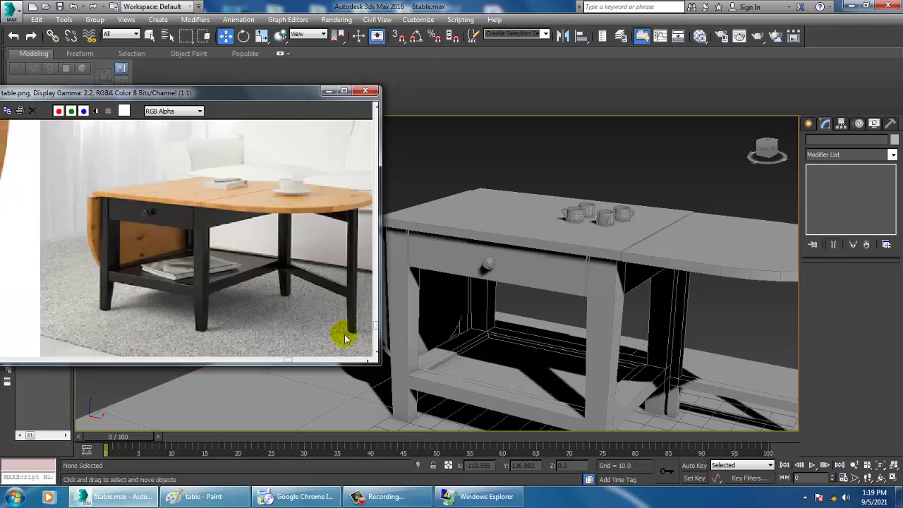
scroll(575, 343, up, 3)
click(557, 351)
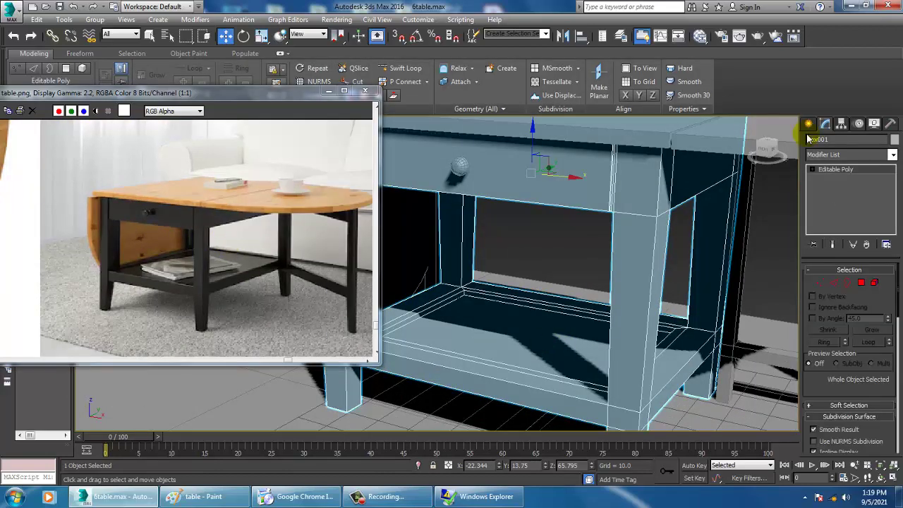
click(808, 125)
click(825, 196)
scroll(572, 250, up, 5)
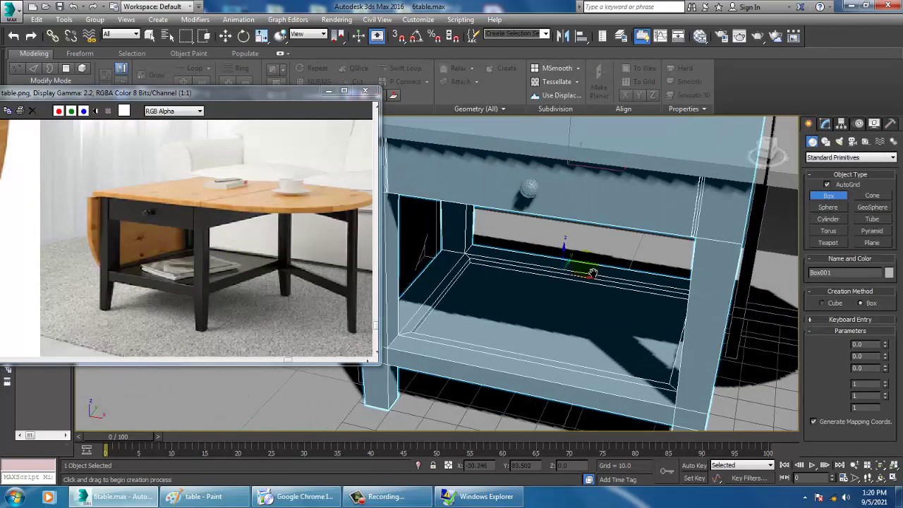
drag(534, 288, 590, 405)
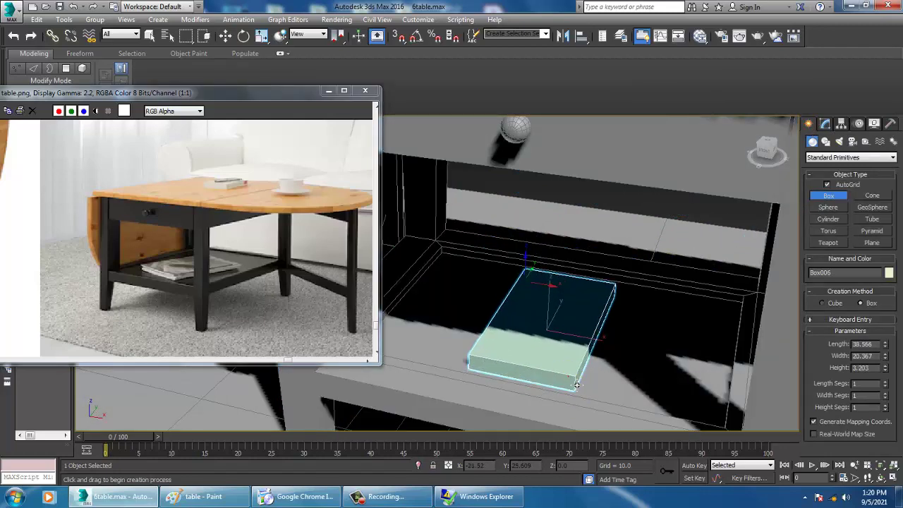
click(577, 385)
Scale the book box uniformly to about 84 percent
key(w)
alt+middle_drag(611, 335, 575, 358)
key(r)
drag(561, 341, 574, 352)
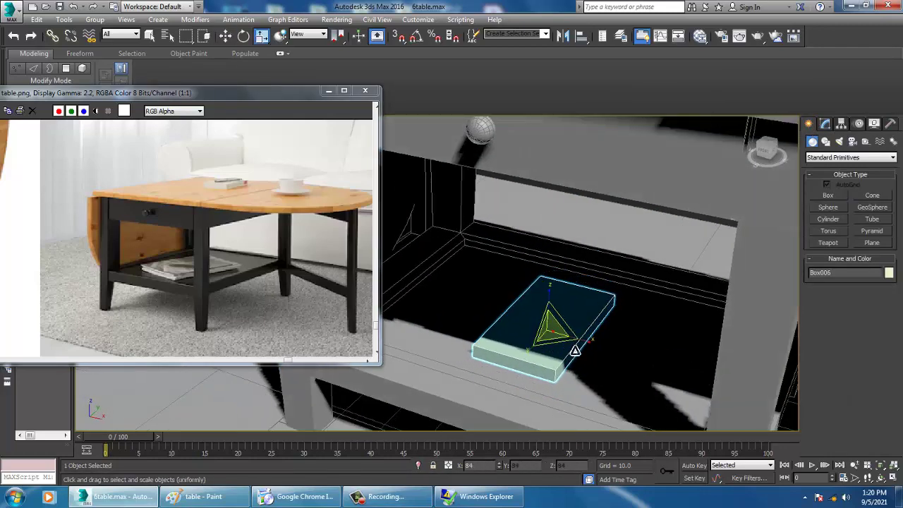
key(w)
key(z)
alt+middle_drag(574, 350, 627, 324)
scroll(627, 325, down, 4)
scroll(541, 308, up, 2)
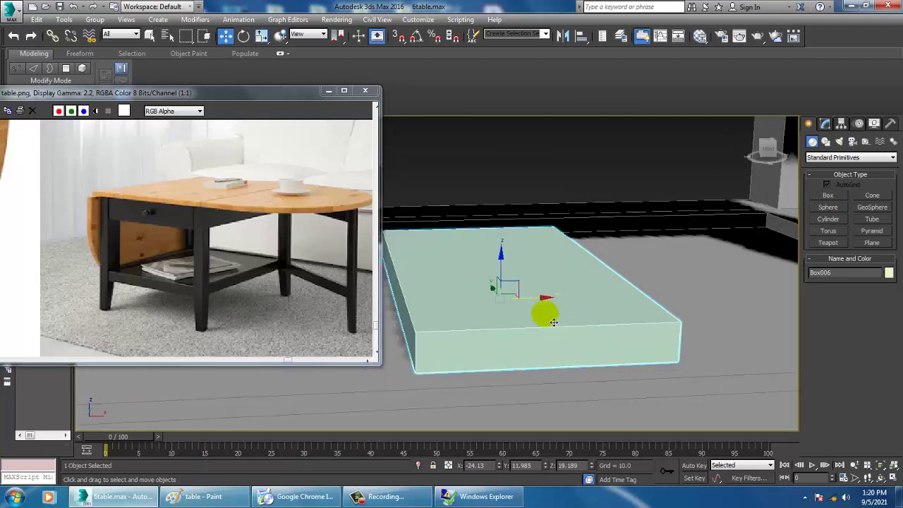
Convert the book box to an Editable Poly
right_click(540, 307)
scroll(550, 299, up, 2)
right_click(521, 255)
mouse_move(575, 368)
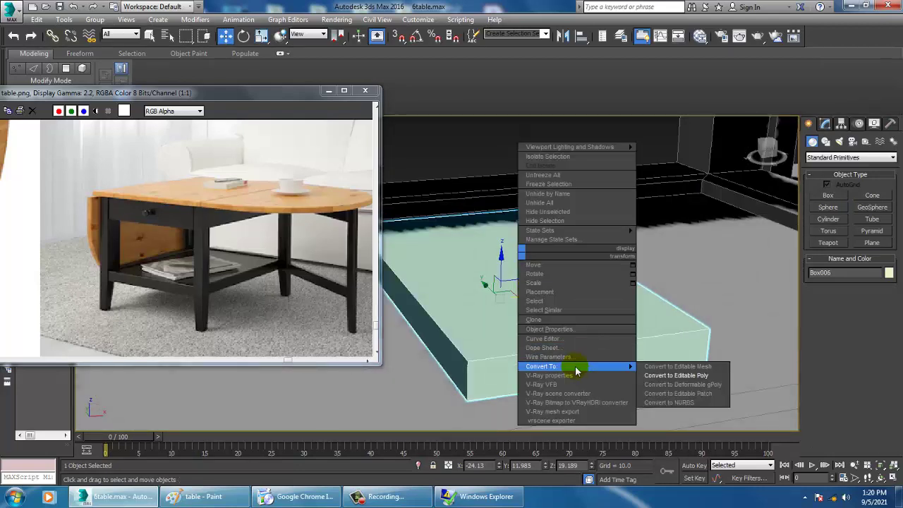
click(672, 376)
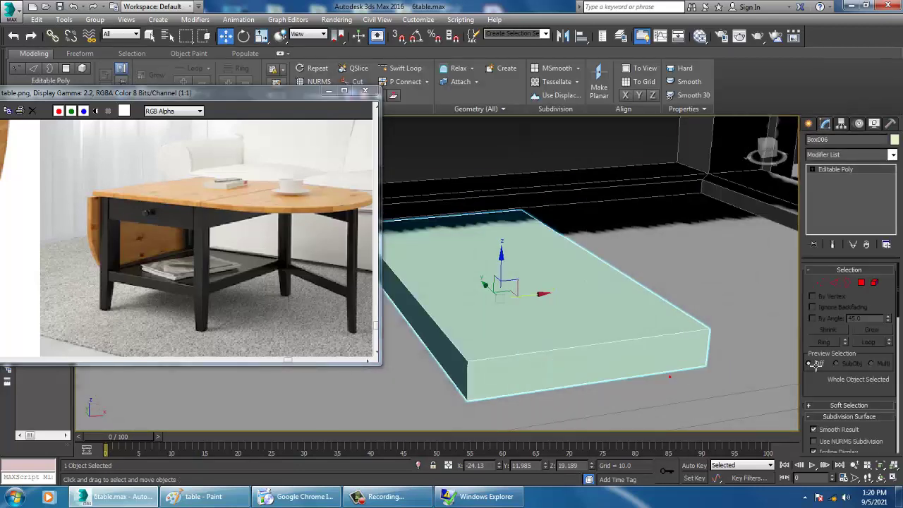
Chamfer the two long edges on the book's spine side by about 0.61 with 5 segments
click(838, 282)
middle_drag(409, 332, 473, 311)
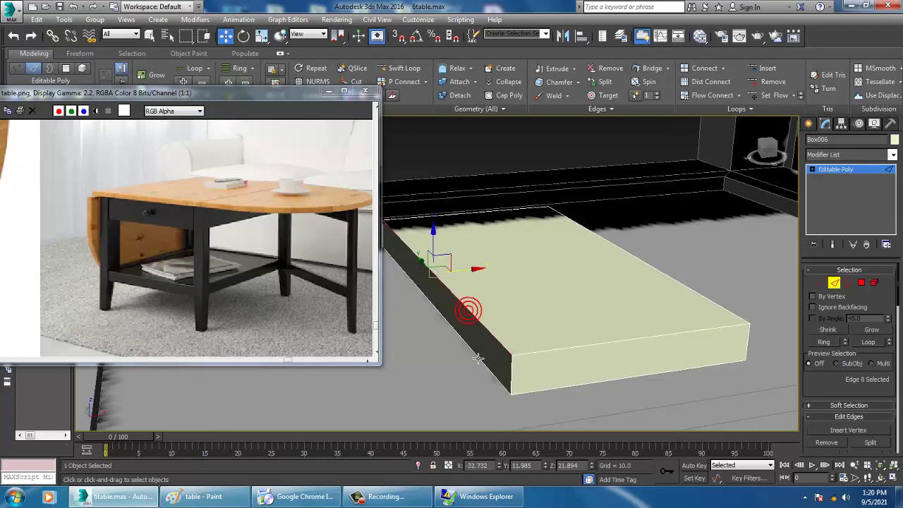
drag(851, 396, 845, 365)
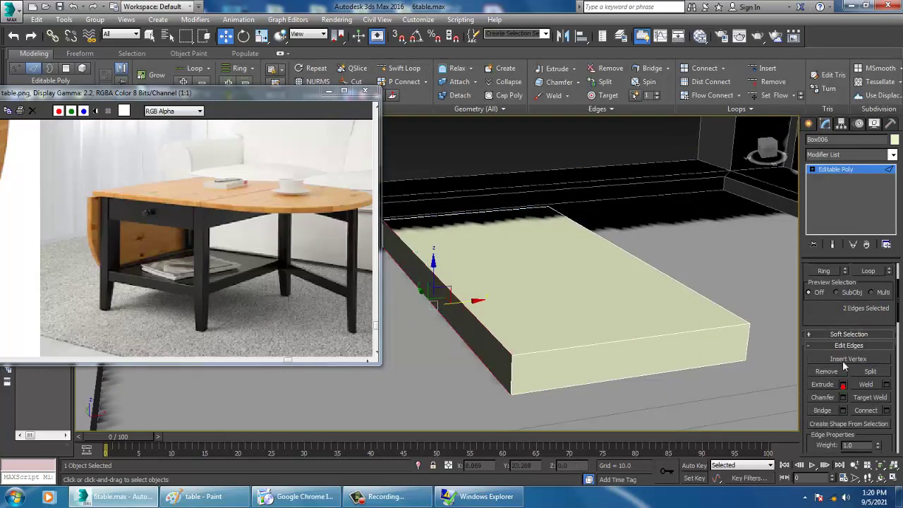
click(843, 398)
drag(444, 313, 449, 305)
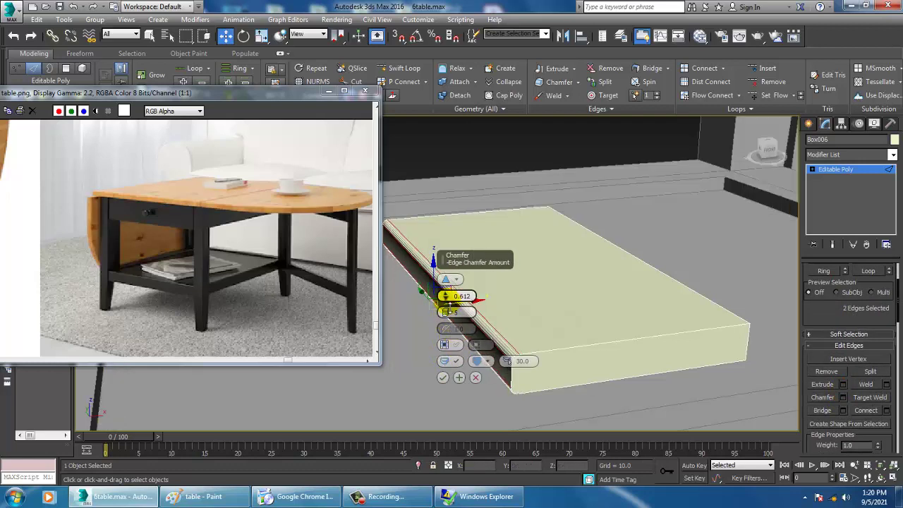
click(443, 376)
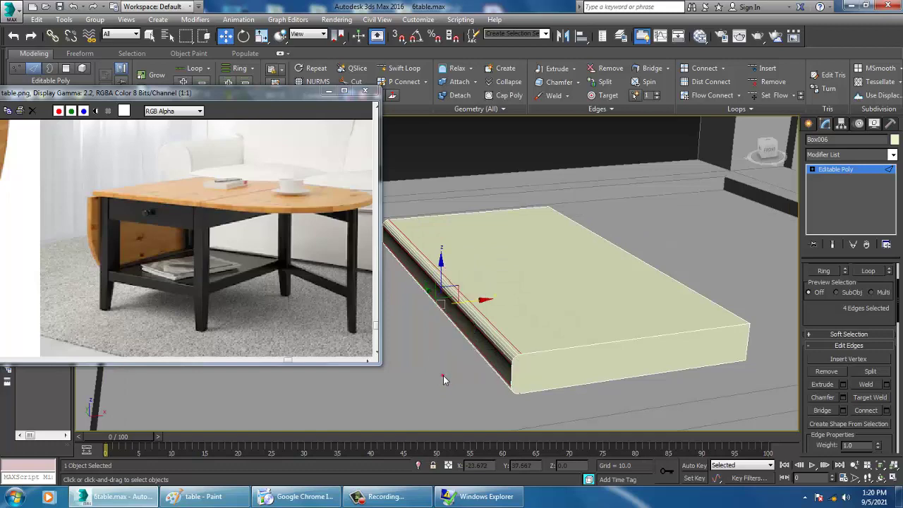
Inset the book's two end faces and the long face opposite the spine by about 0.35 to outline the page block
key(4)
click(598, 372)
alt+middle_drag(598, 373, 492, 321)
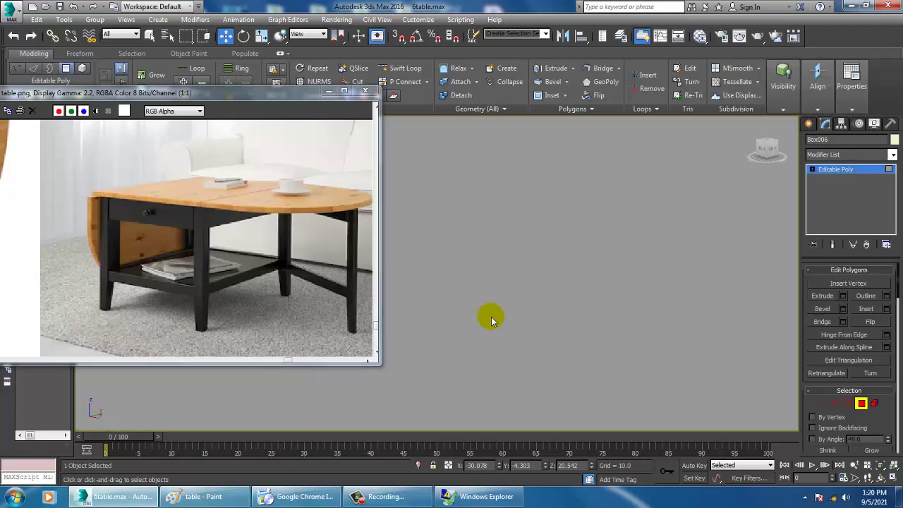
scroll(556, 305, up, 2)
click(532, 313)
alt+middle_drag(597, 321, 561, 357)
ctrl+click(559, 356)
click(887, 309)
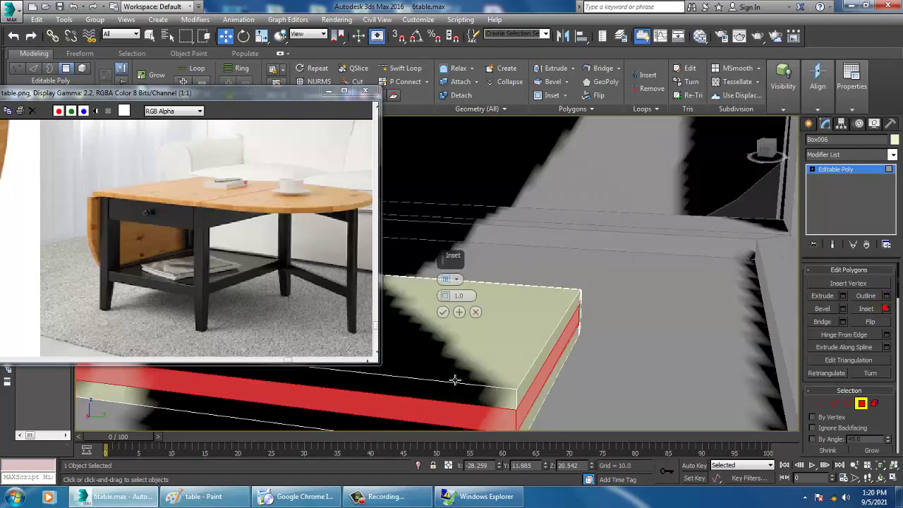
mouse_move(447, 297)
mouse_down()
mouse_move(451, 303)
mouse_move(446, 299)
mouse_up()
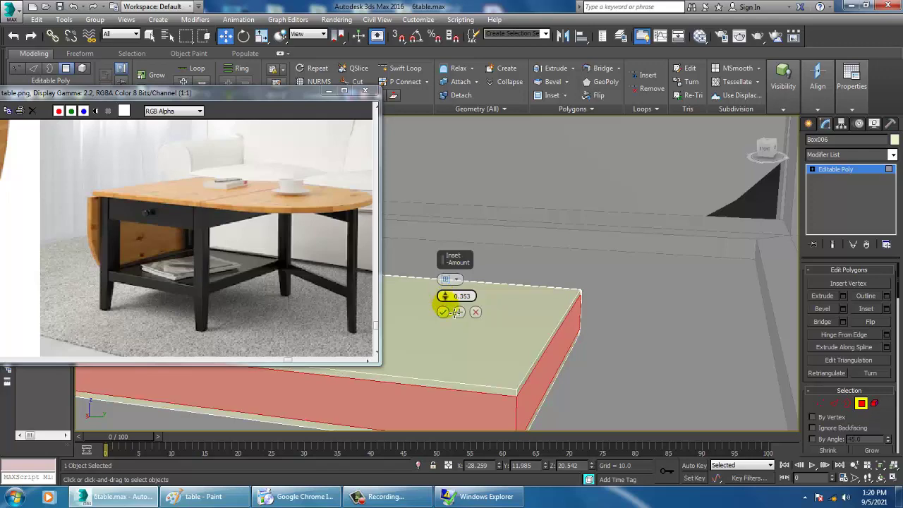
alt+middle_drag(463, 312, 892, 343)
Extrude the inset page faces slightly inward along their local normals so the covers overhang the pages
click(842, 297)
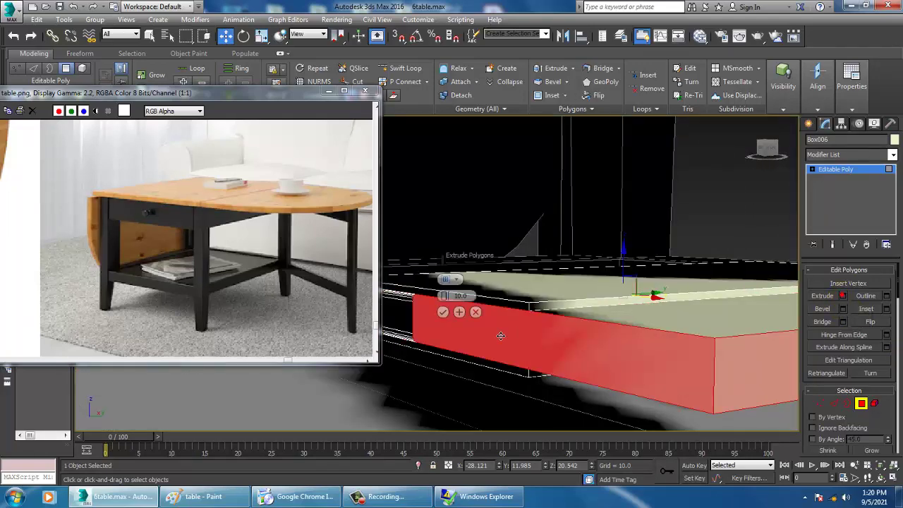
click(452, 280)
click(486, 303)
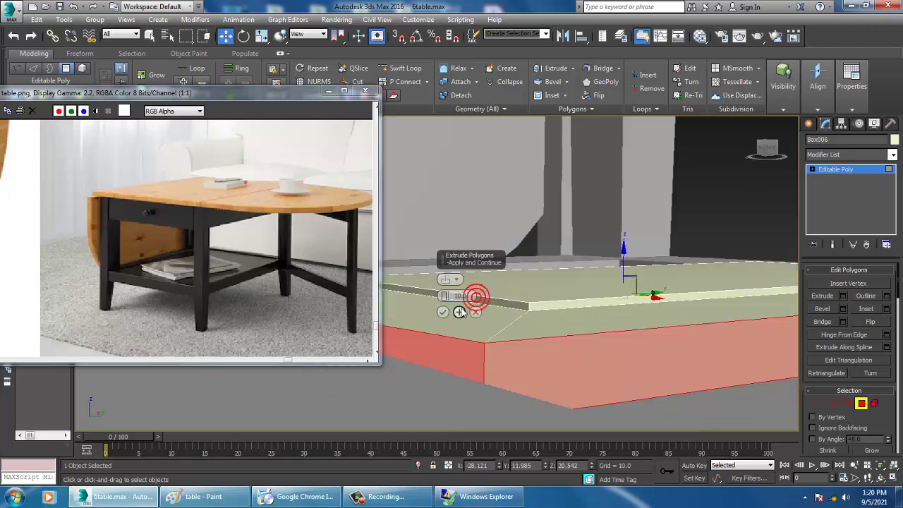
drag(446, 301, 474, 353)
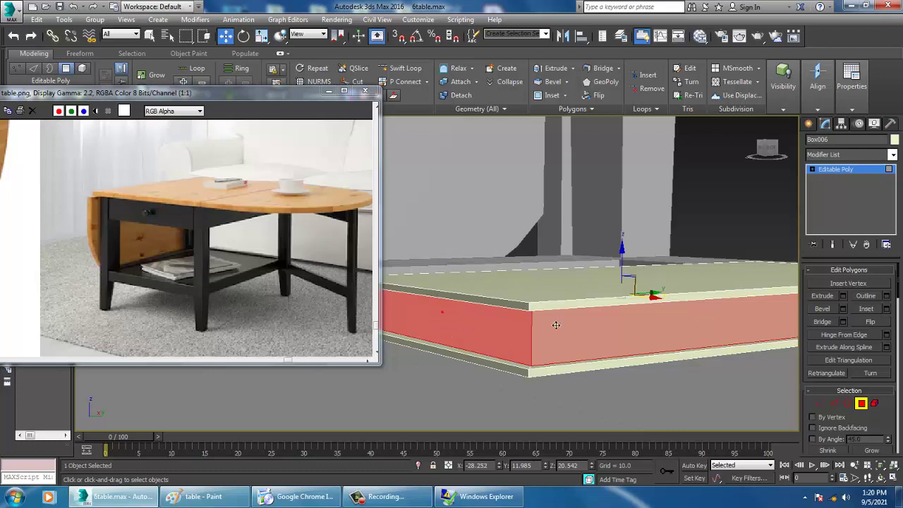
Leave polygon editing and scale the whole book along its Y axis to about 71 %
scroll(556, 326, down, 4)
alt+middle_drag(556, 325, 662, 329)
click(835, 170)
alt+middle_drag(542, 317, 623, 356)
key(r)
drag(633, 347, 630, 339)
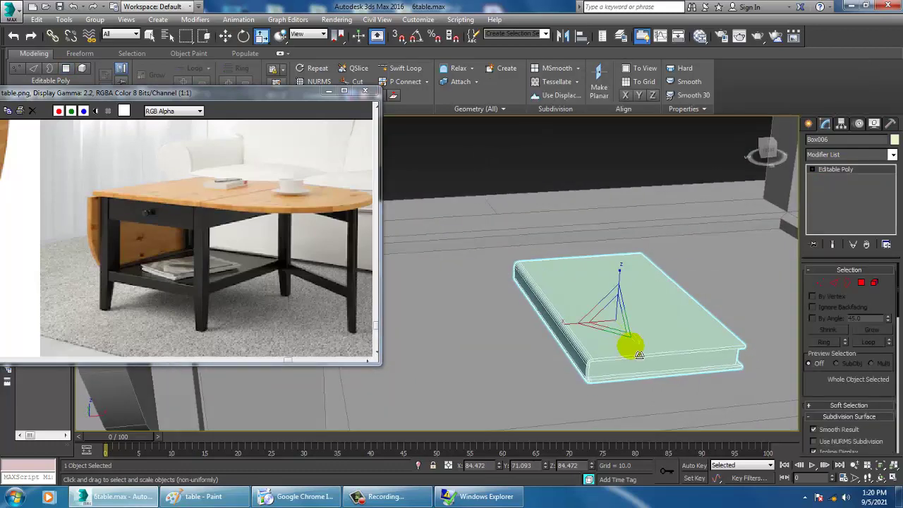
Make one independent copy of the book directly on top of the original on the lower shelf
scroll(620, 337, down, 5)
alt+middle_drag(621, 338, 605, 320)
scroll(605, 320, up, 3)
key(w)
mouse_move(634, 310)
shift+mouse_down()
mouse_move(634, 291)
mouse_move(639, 304)
shift+mouse_up()
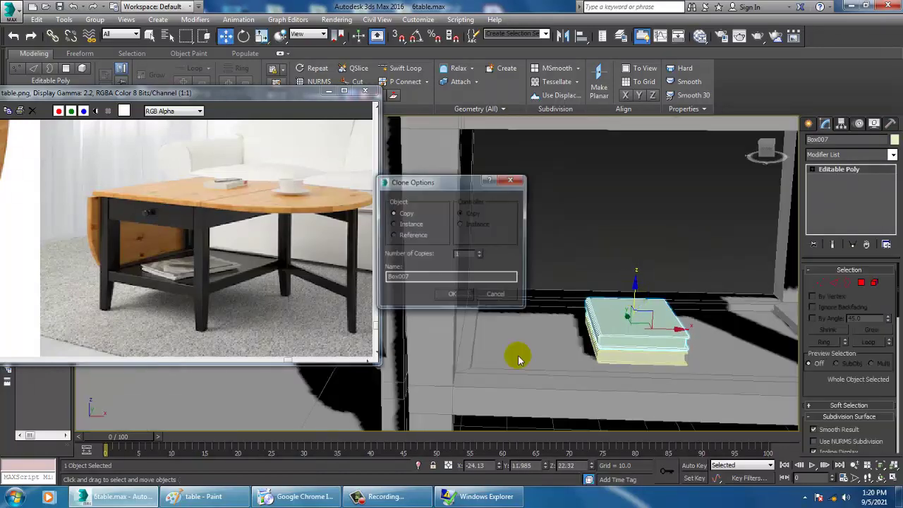
click(447, 294)
Rotate the copied book about its vertical axis to sit askew and lower it onto the book beneath, to about Z 21.9
key(r)
key(e)
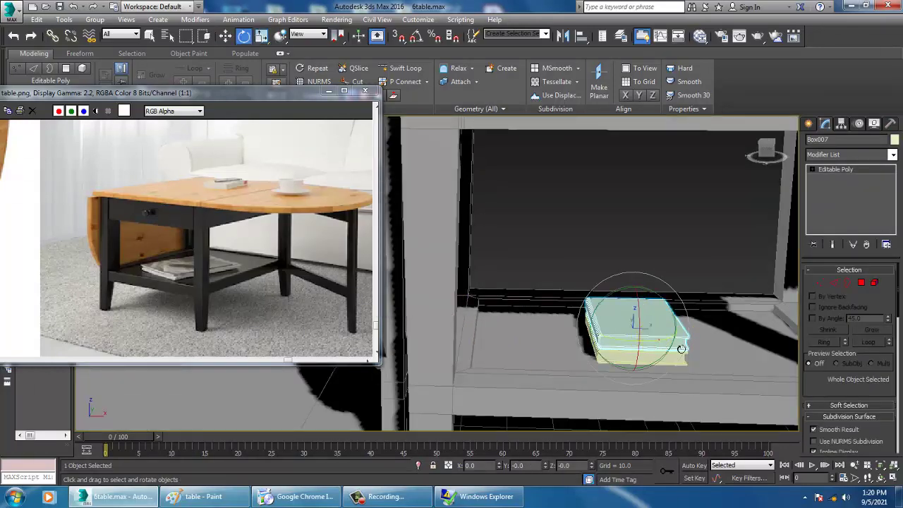
drag(661, 341, 687, 343)
scroll(686, 343, up, 5)
mouse_move(574, 333)
alt+middle_down()
mouse_move(529, 329)
mouse_move(567, 332)
alt+middle_up()
key(w)
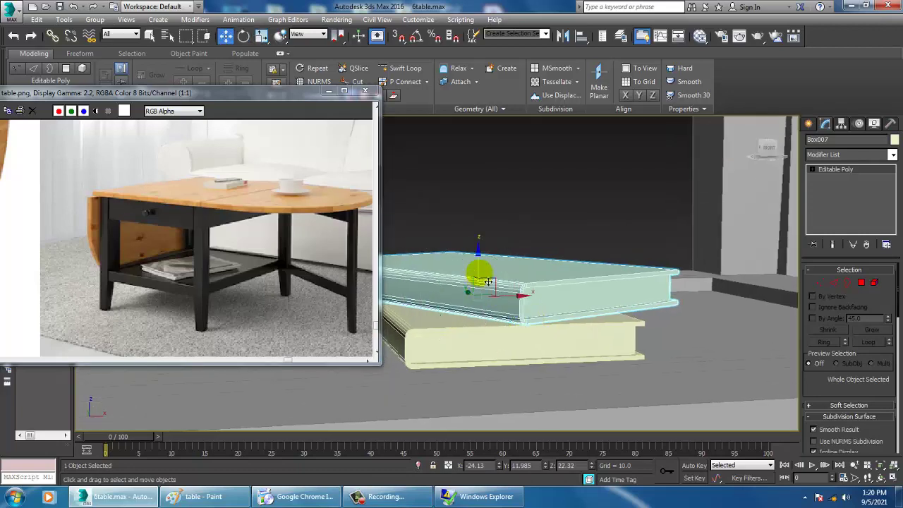
drag(491, 273, 500, 276)
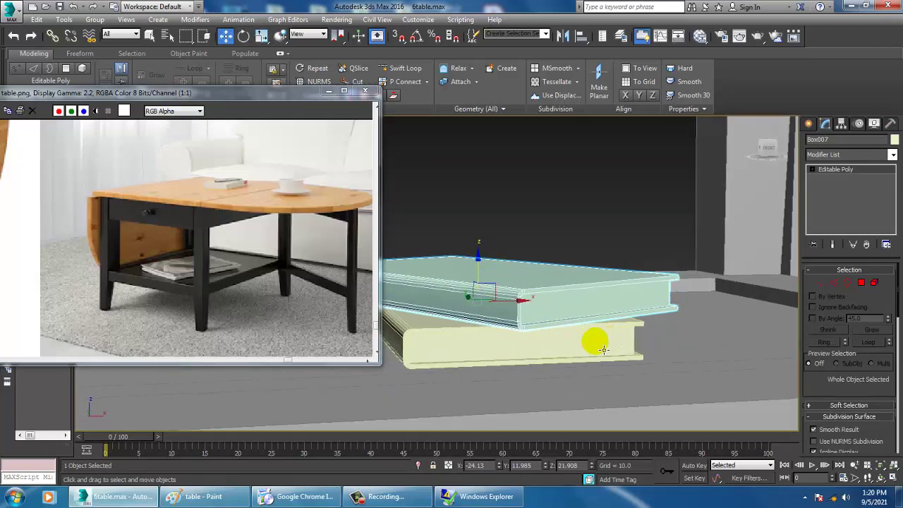
Select both stacked books on the lower shelf
scroll(603, 348, down, 5)
alt+middle_drag(603, 348, 561, 353)
middle_drag(561, 353, 565, 182)
scroll(595, 341, down, 5)
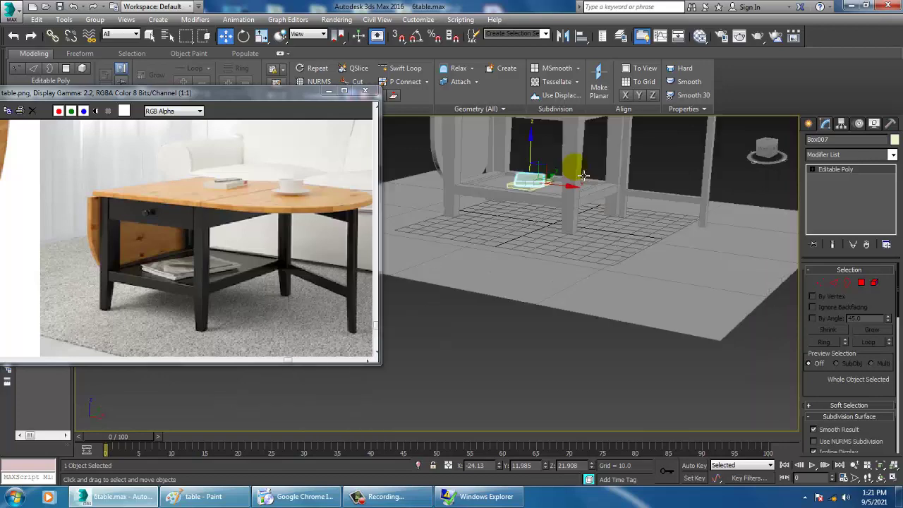
click(575, 167)
scroll(581, 237, up, 6)
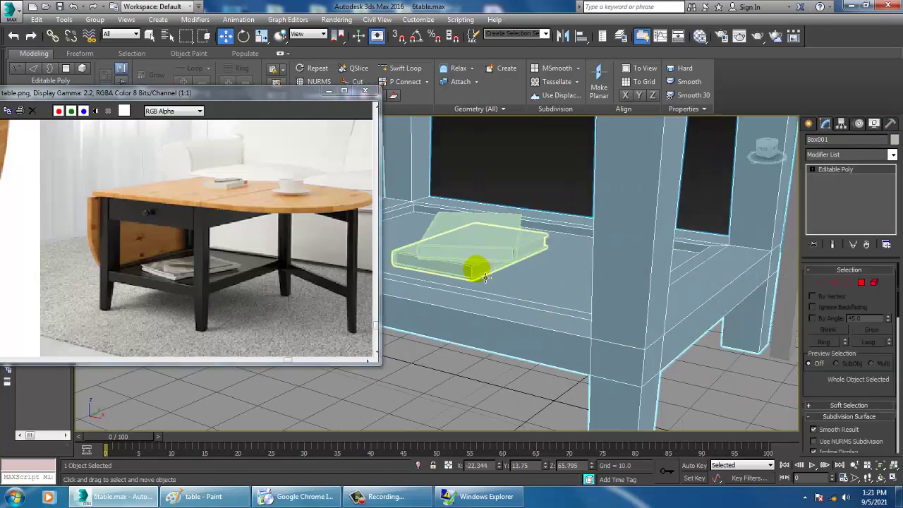
ctrl+click(476, 269)
click(518, 247)
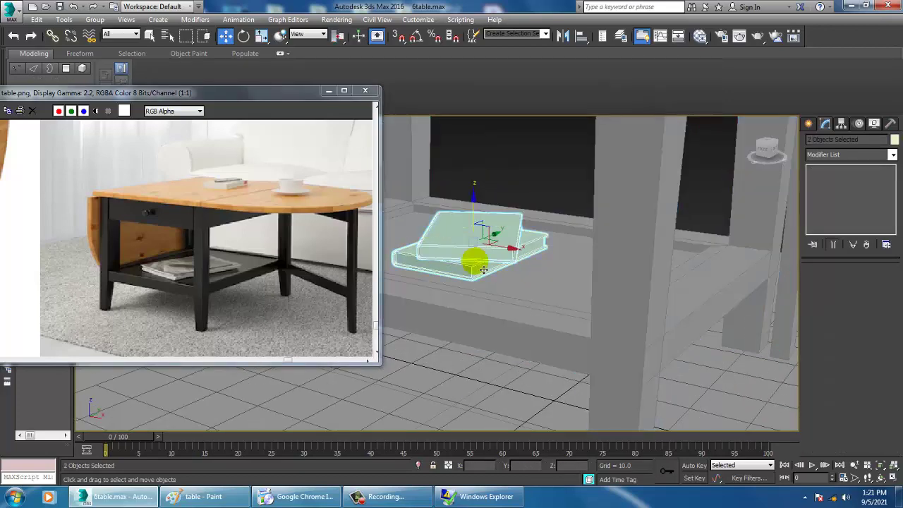
alt+middle_drag(482, 247, 510, 238)
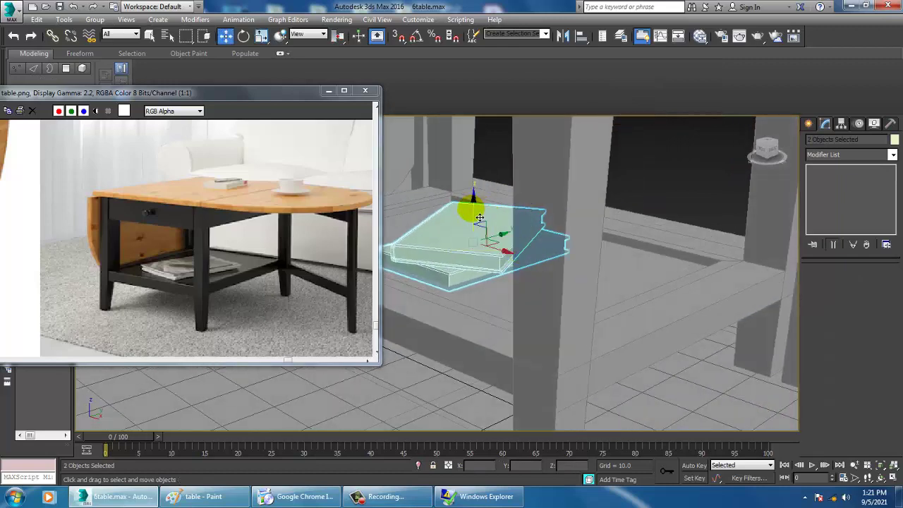
scroll(479, 218, down, 6)
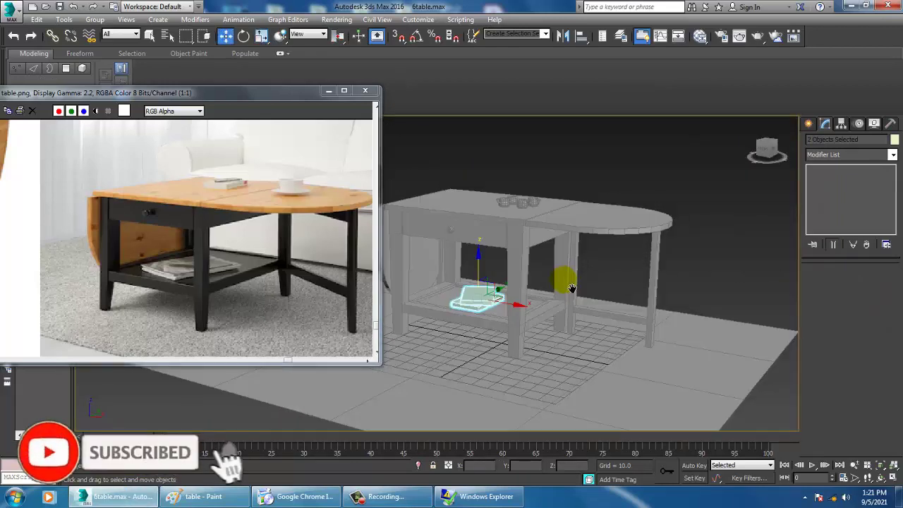
Select only the four cups on the tabletop, scale them uniformly to about 195 % and adjust their position on the surface
scroll(575, 254, up, 5)
click(547, 282)
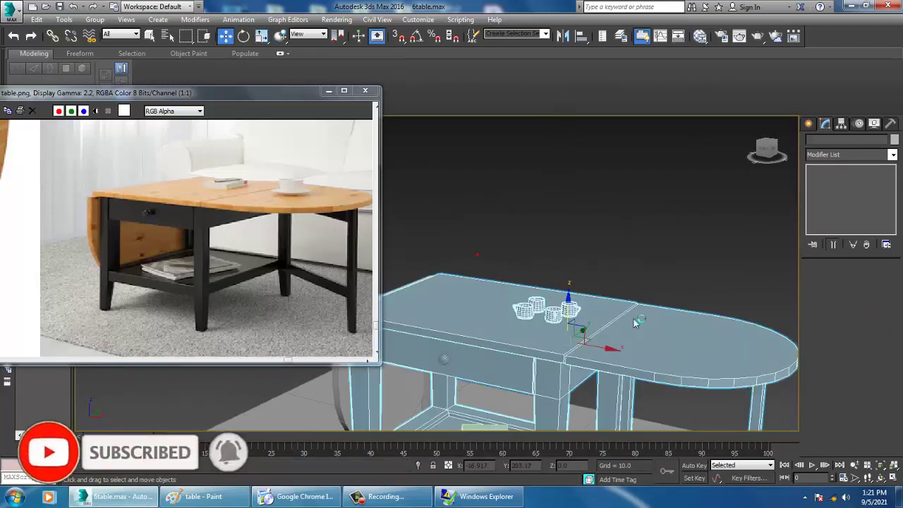
alt+click(709, 365)
alt+click(488, 386)
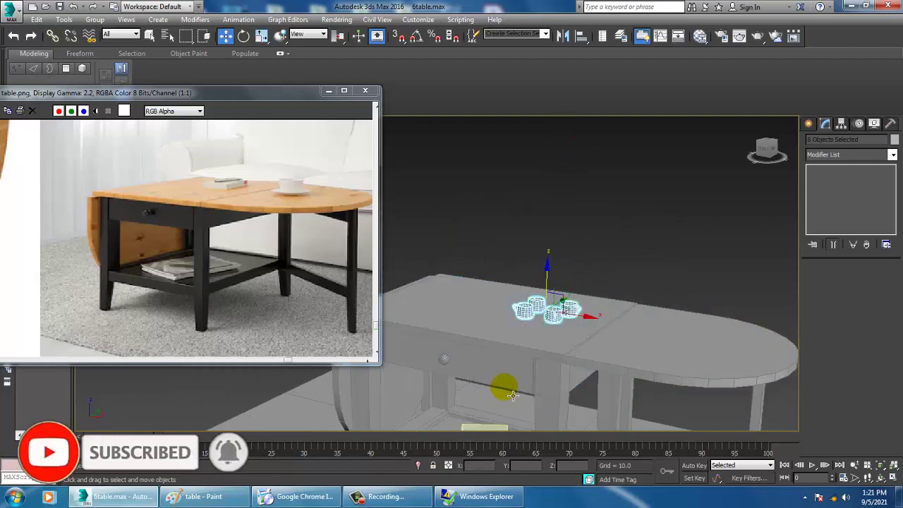
key(r)
drag(543, 292, 490, 259)
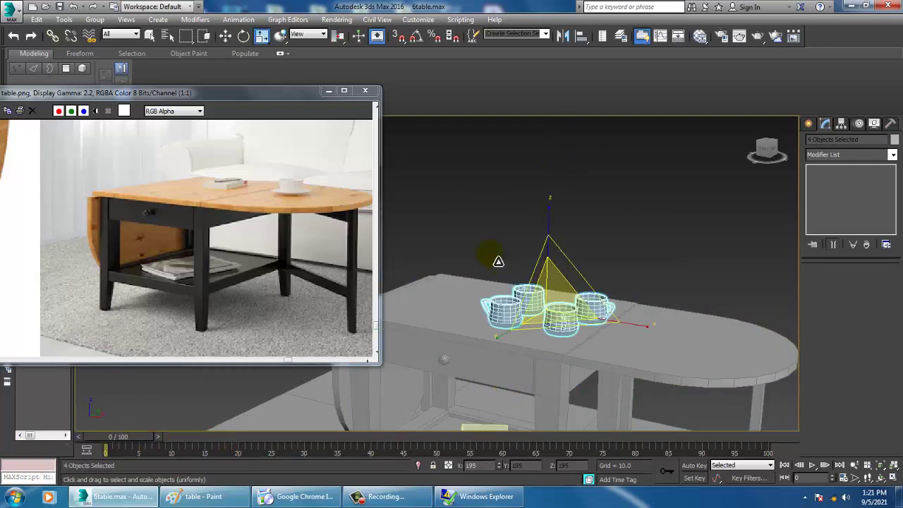
scroll(528, 276, up, 3)
drag(562, 311, 558, 305)
click(639, 248)
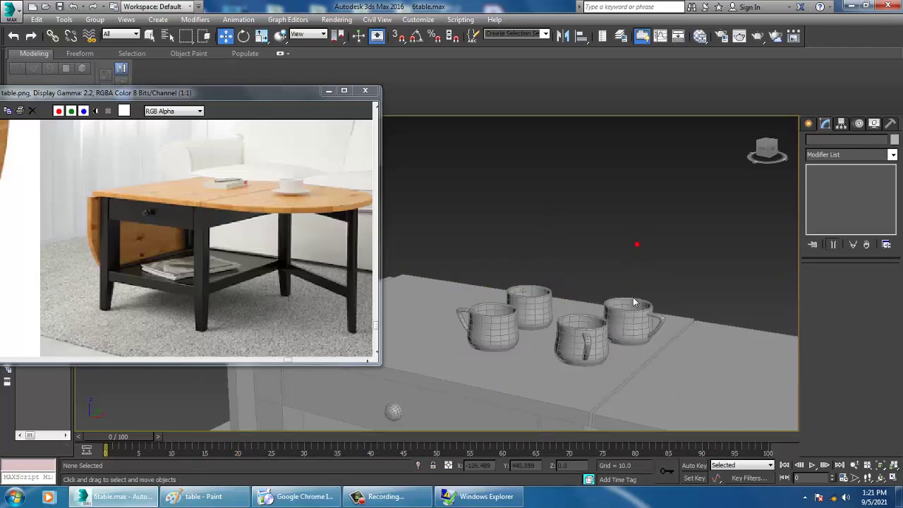
Move the reference photo aside and inspect the whole table with its cups and stacked books
scroll(620, 265, down, 5)
scroll(635, 263, up, 5)
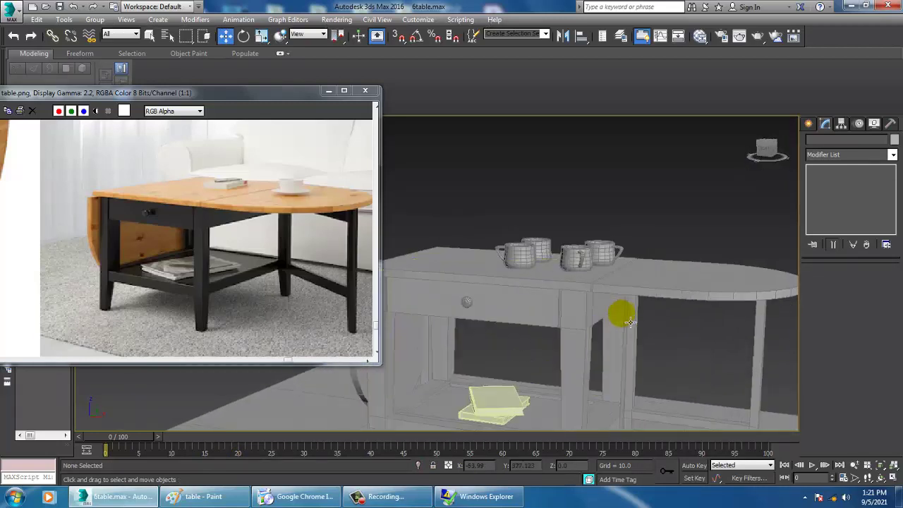
middle_drag(587, 316, 508, 194)
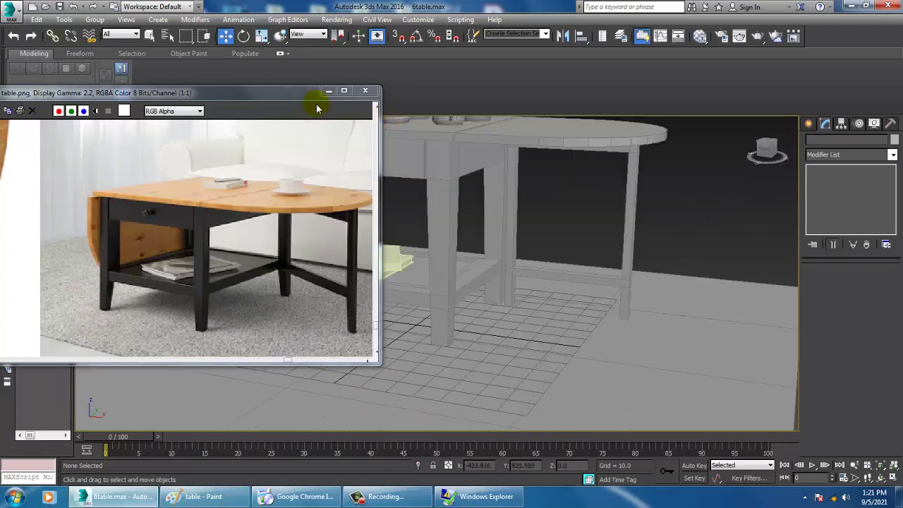
drag(302, 95, 187, 99)
middle_drag(567, 272, 583, 289)
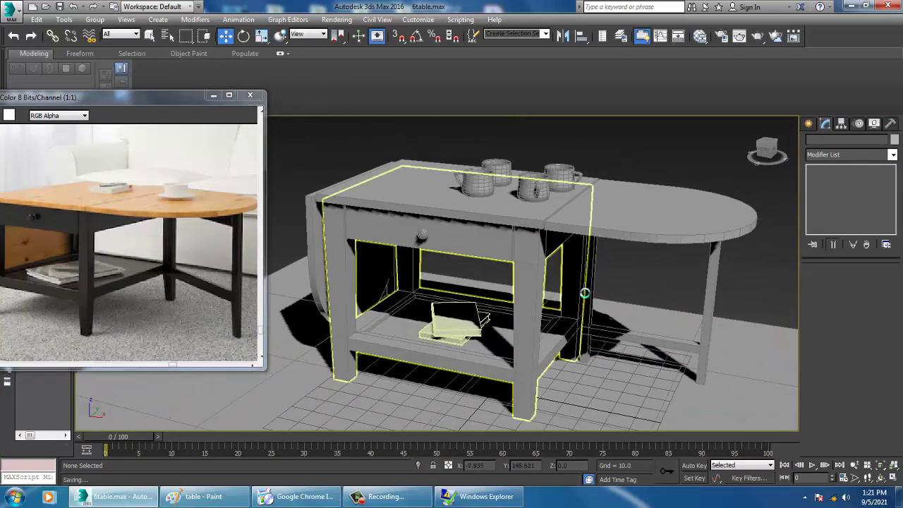